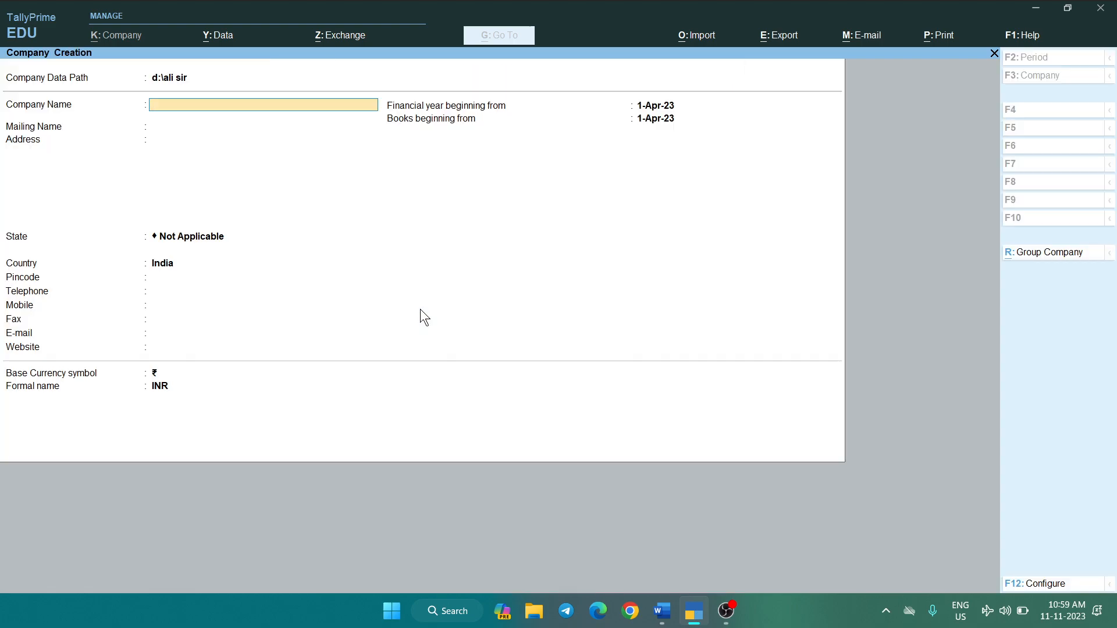
- Keep the company data path d:\ali sir and set the company name and mailing name to Lab 32
key(BackSpace)
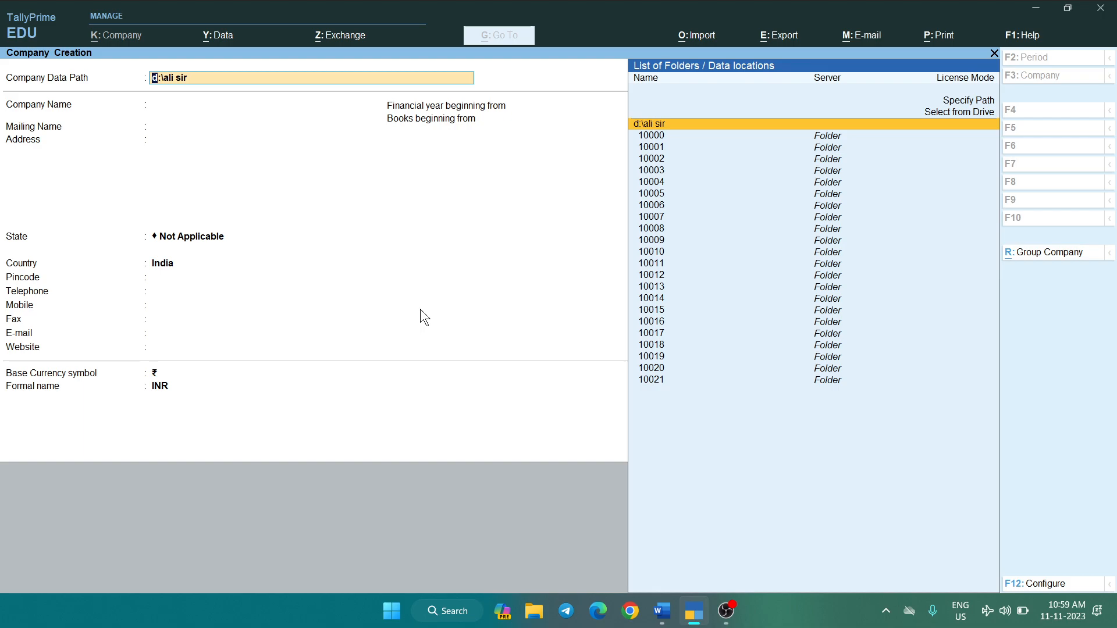
key(Return)
text(Lab 32)
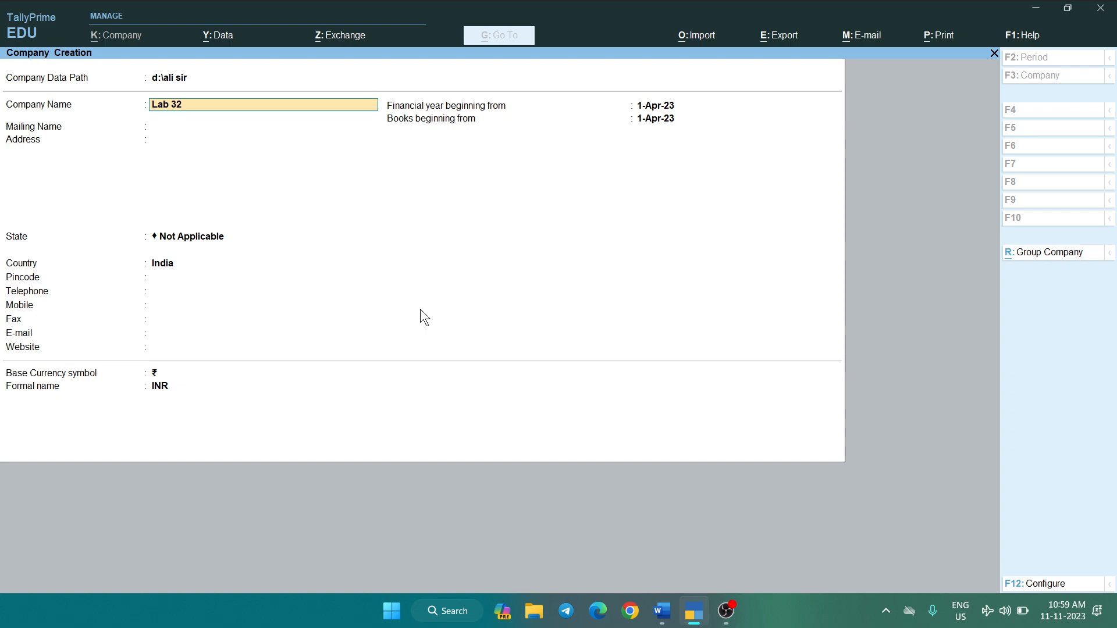
key(Return)
key(Return)
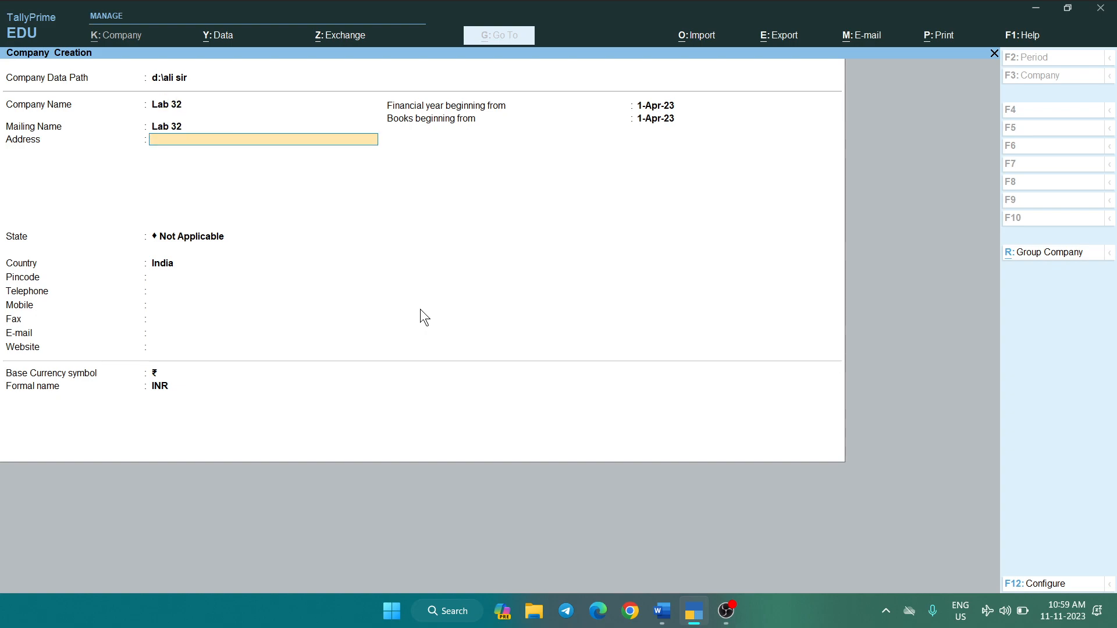
- Fill in the company's address and pincode, with Bihar as the state, and leave the telephone blank
text(Siwan)
key(Return)
key(Return)
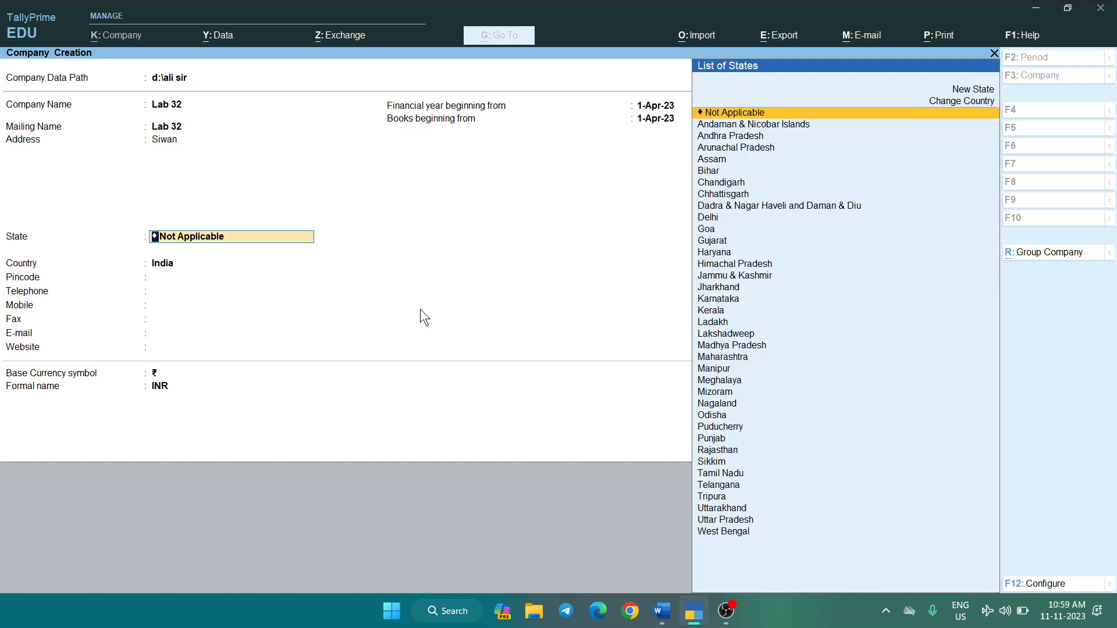
text(Bihar)
key(Return)
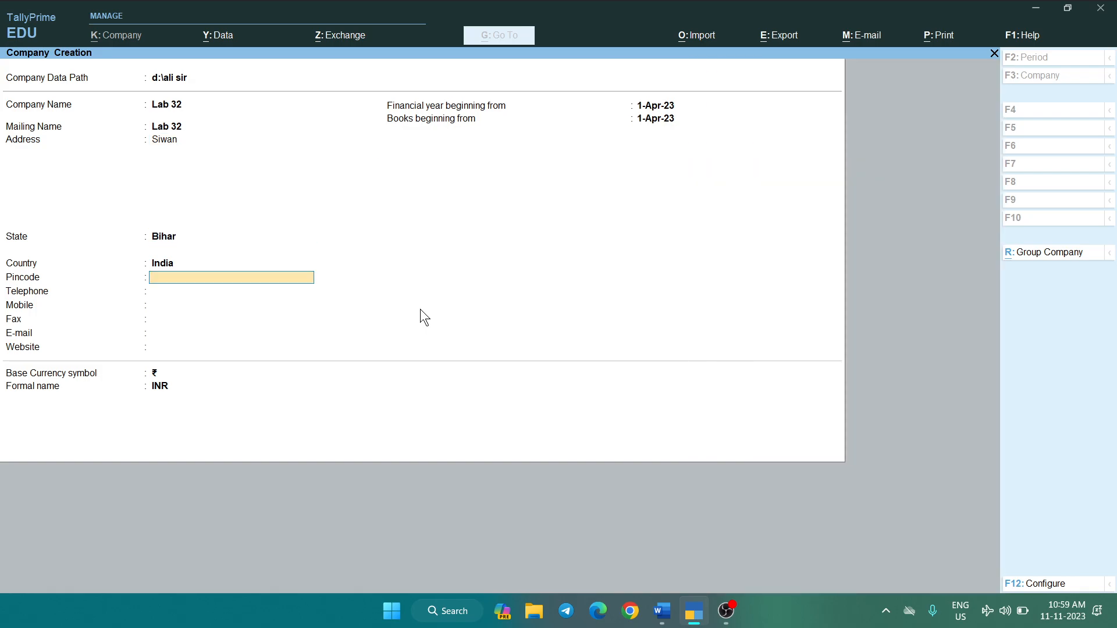
text(841226)
key(Return)
key(Return)
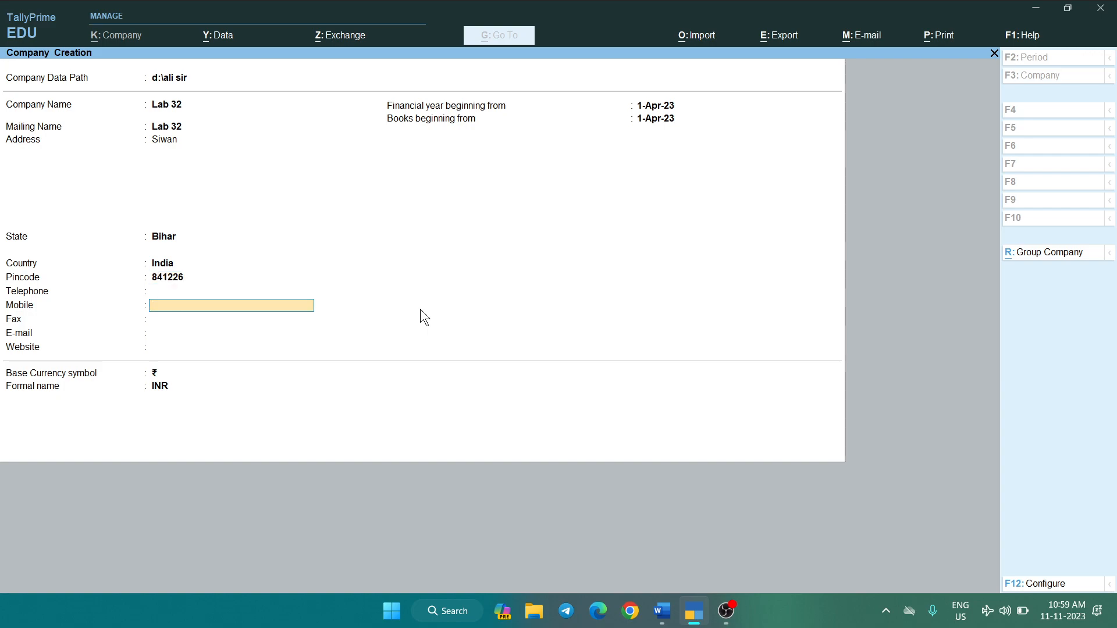
- Finish creating the company with the remaining contact details blank and accept its default features
key(Return)
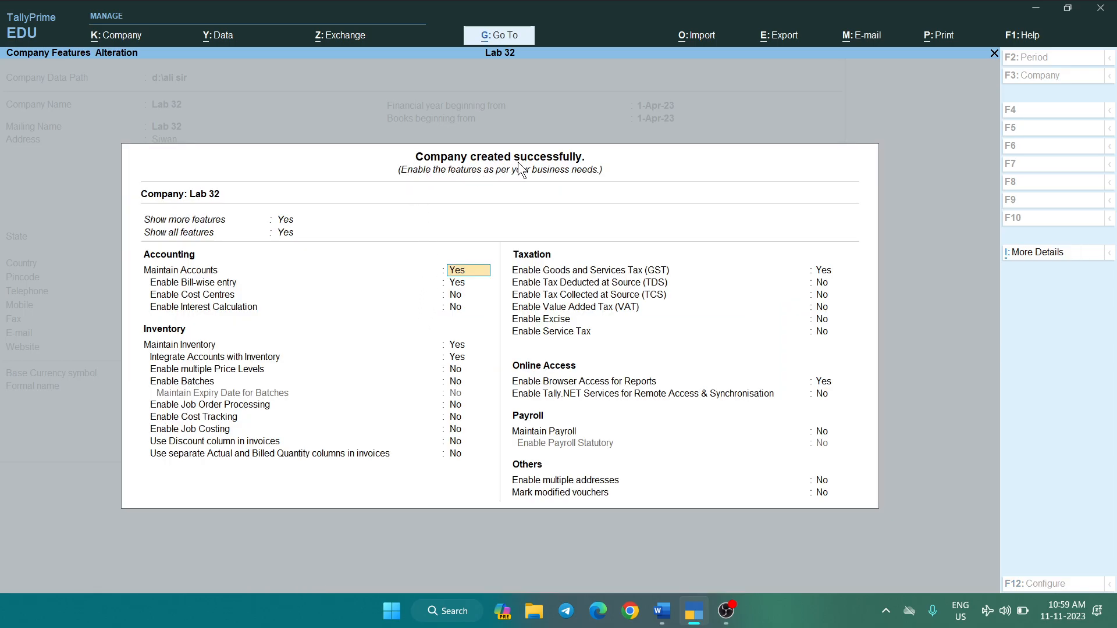
key(ctrl)
key(ctrl+a)
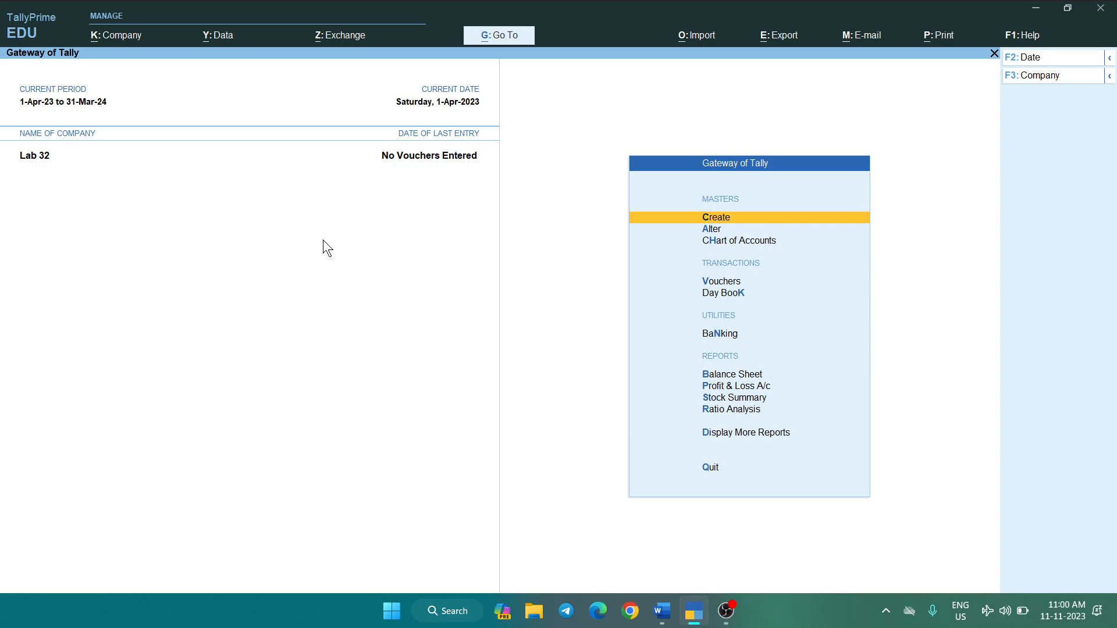
- Switch to the lab 32 tally document in Word and read the selling conditions and the instructions for enabling multiple price levels
key(alt)
key(alt+Tab)
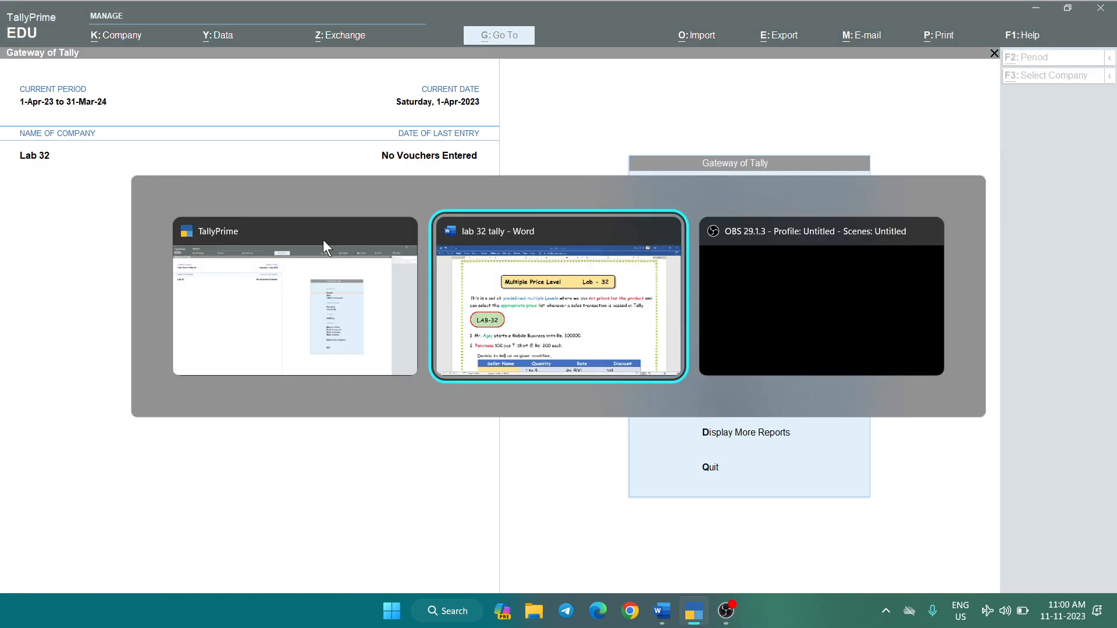
scroll(322, 256, down, 3)
scroll(323, 256, down, 2)
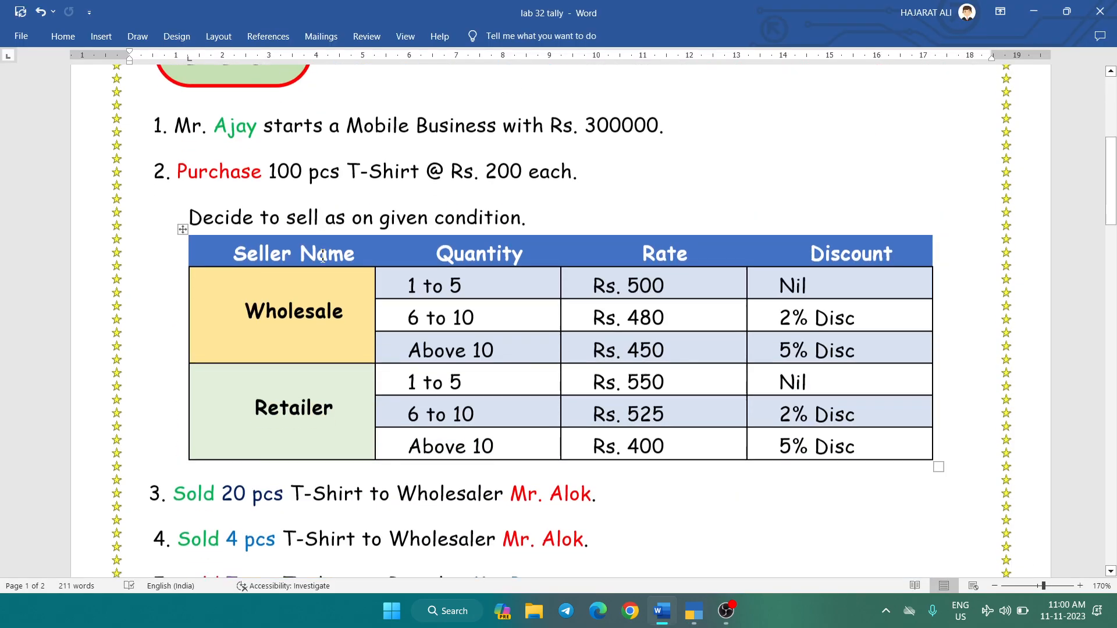
scroll(323, 256, down, 5)
scroll(323, 253, down, 4)
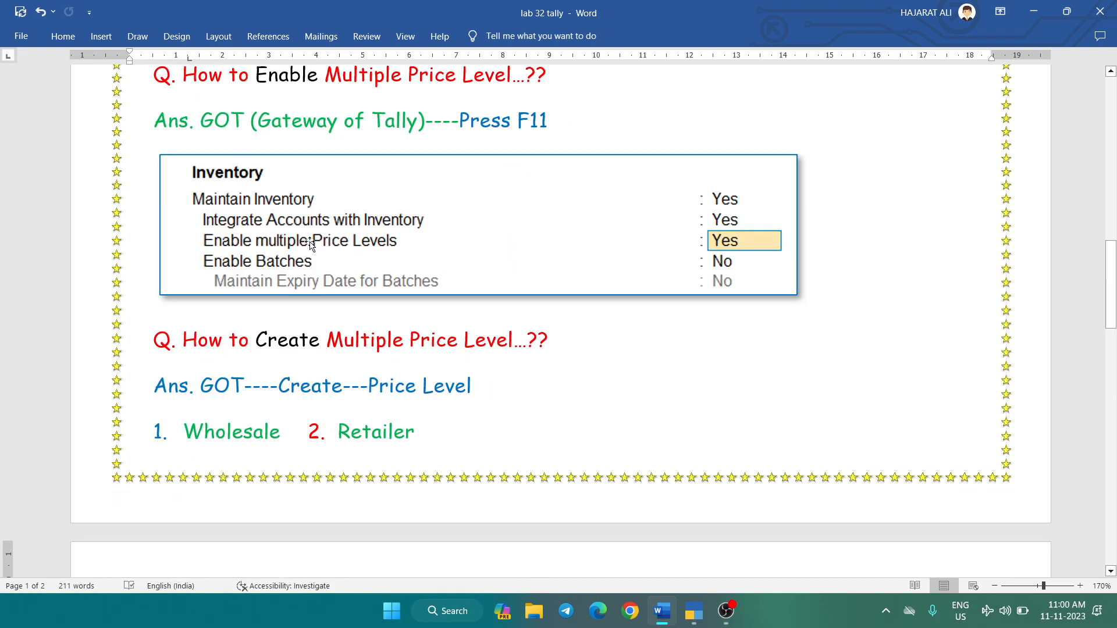
scroll(257, 210, up, 2)
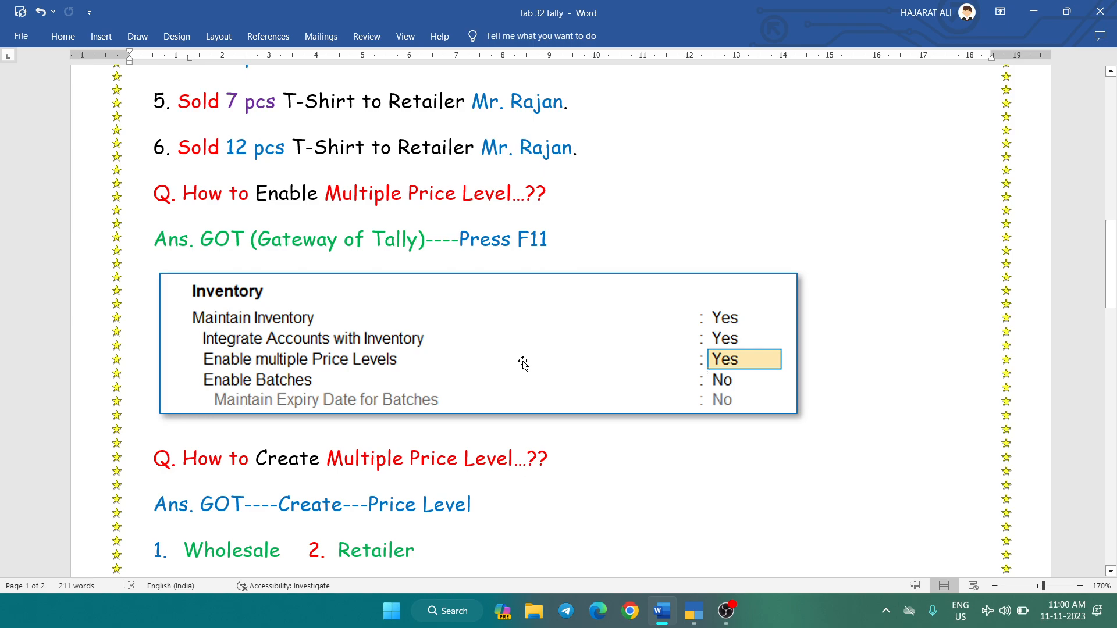
- Switch back to TallyPrime and set Enable multiple Price Levels to Yes in the company features
key(alt+Tab)
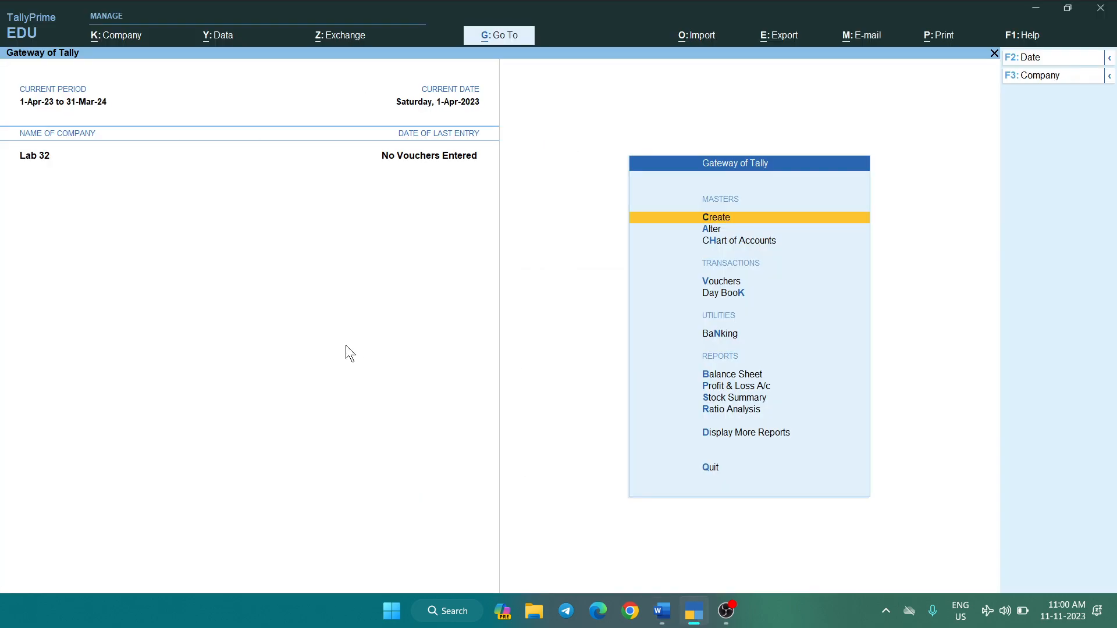
key(F11)
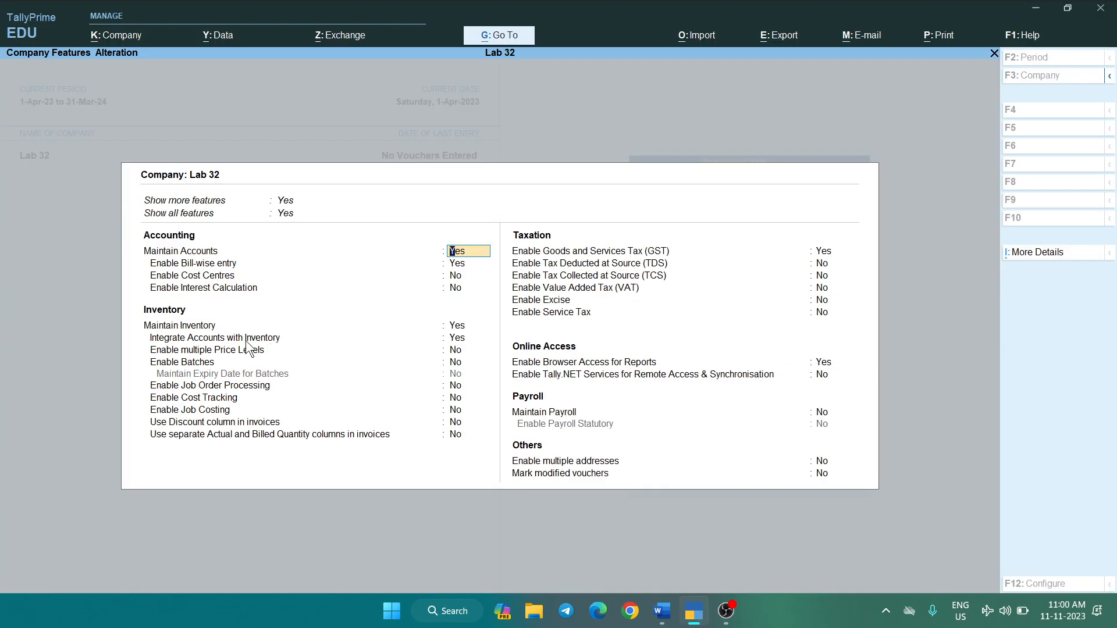
click(461, 349)
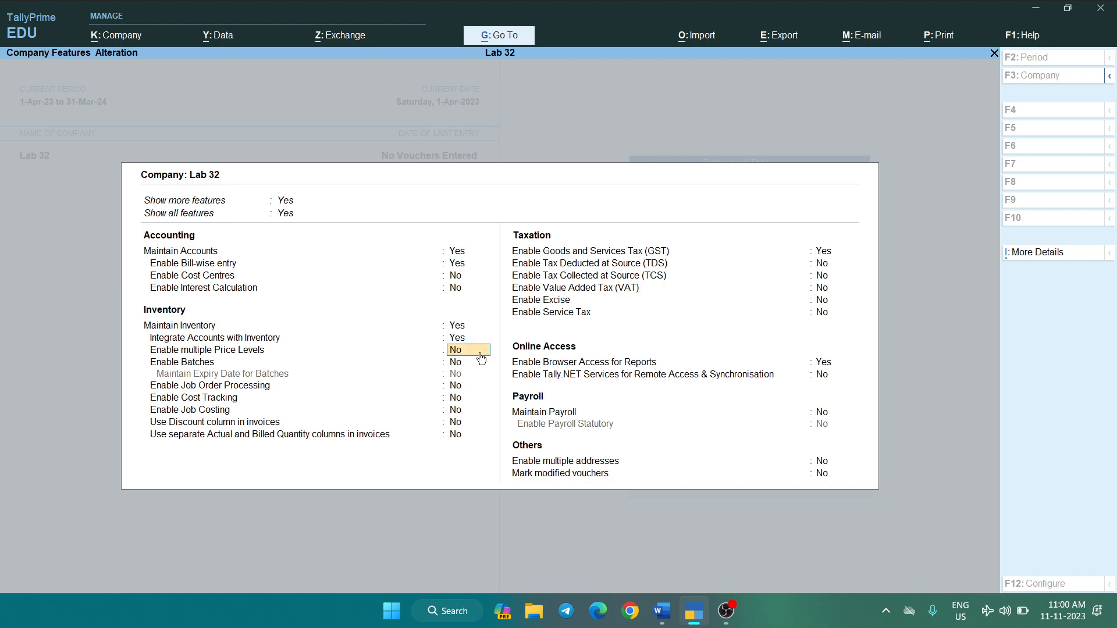
text(y)
key(Return)
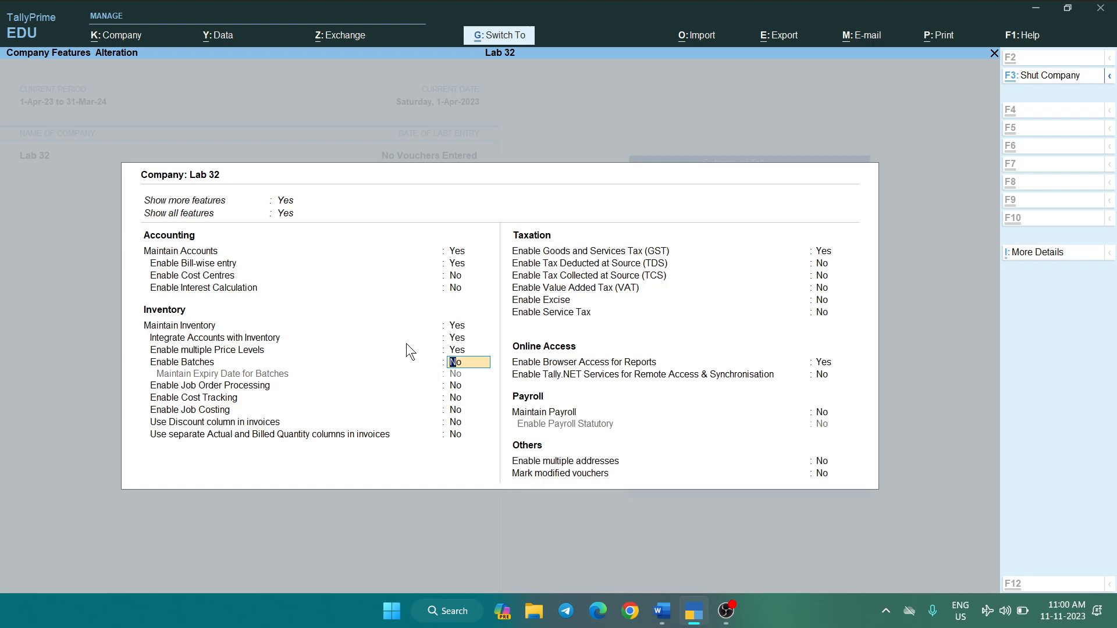
- Switch to the Word document and read the instructions for creating multiple price levels
key(alt+Tab)
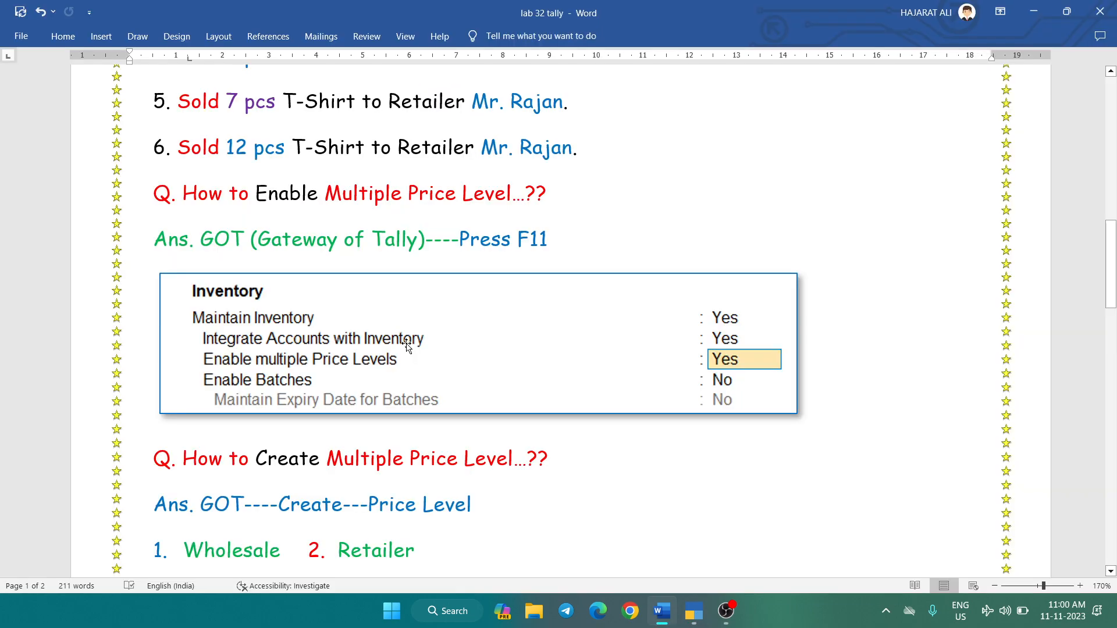
scroll(407, 347, down, 4)
scroll(410, 343, up, 1)
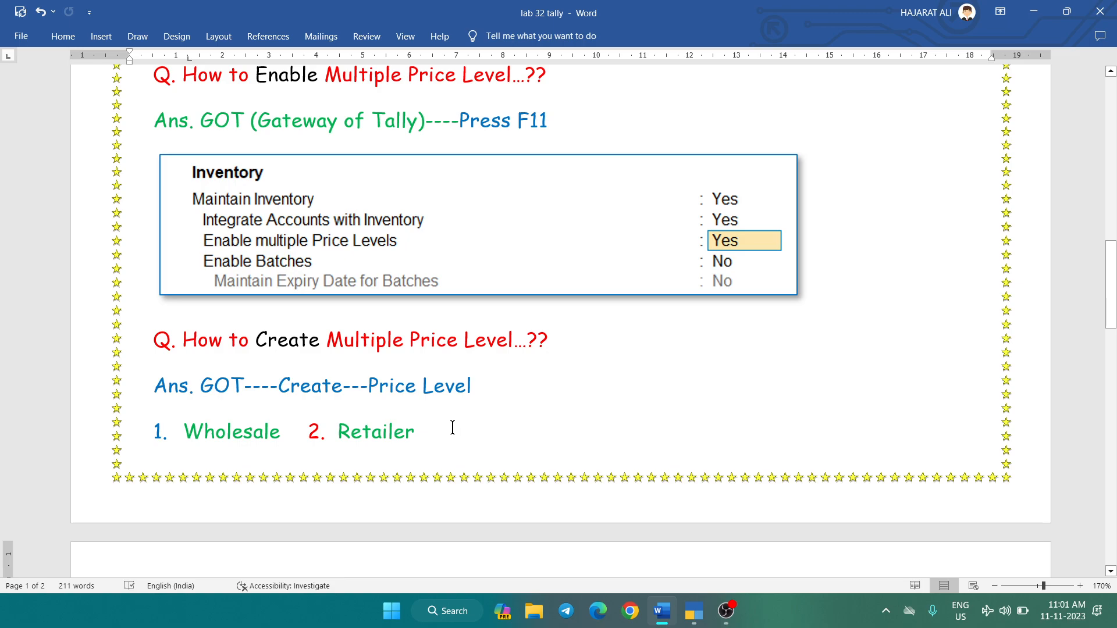
- Return to TallyPrime and open the Price levels inventory master for creation
key(alt+Tab)
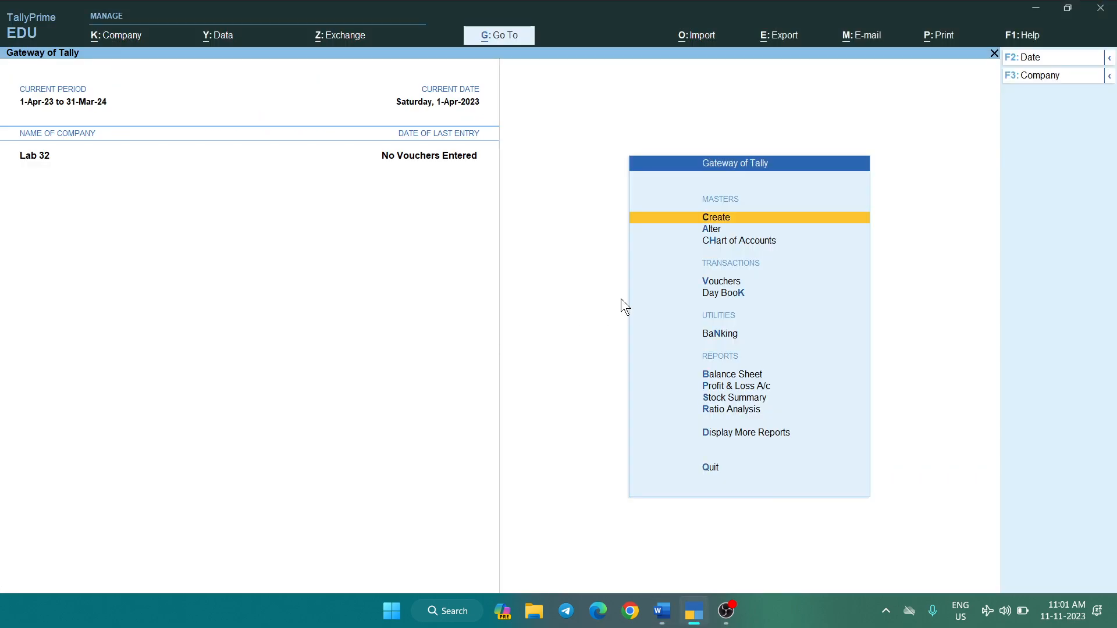
click(765, 219)
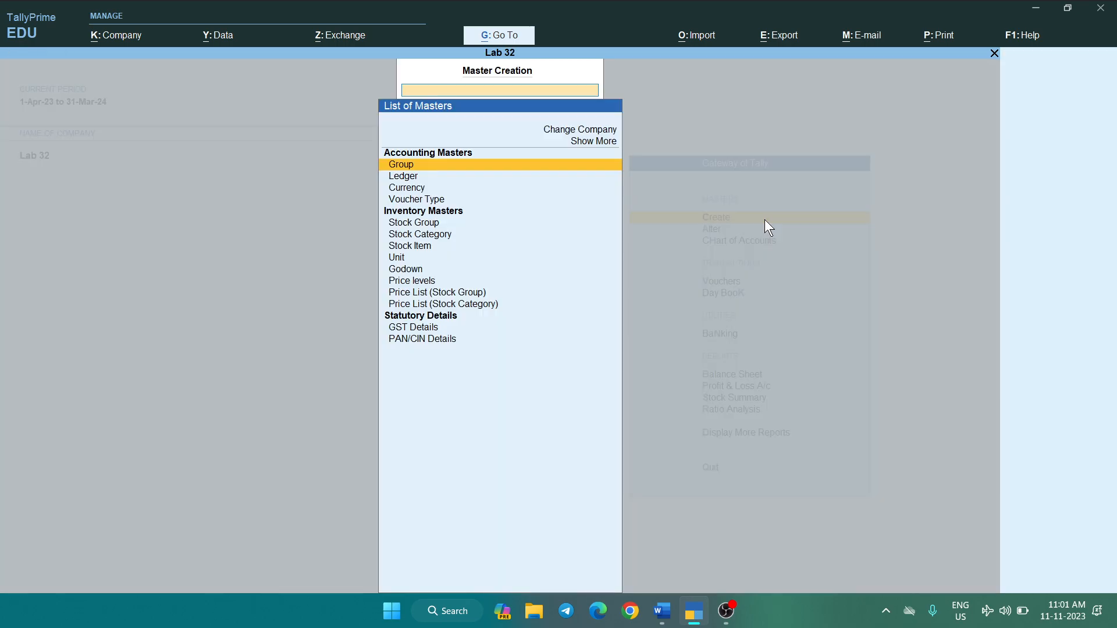
key(Down)
key(Down)
key(Down)
key(Down)
key(Down)
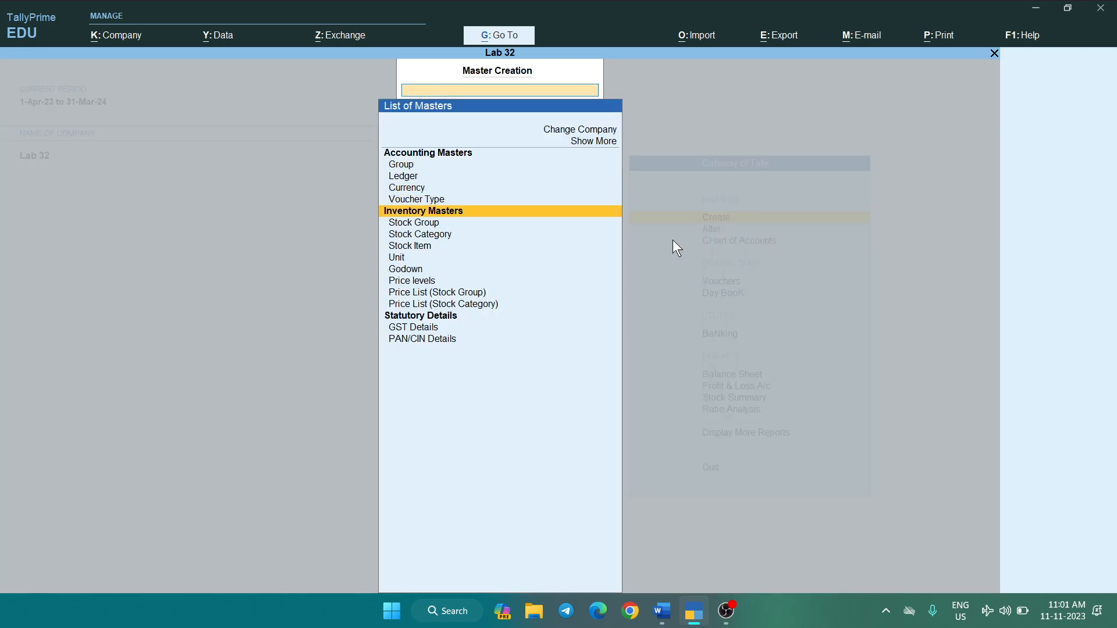
key(Down)
key(Down)
key(Down)
key(Down)
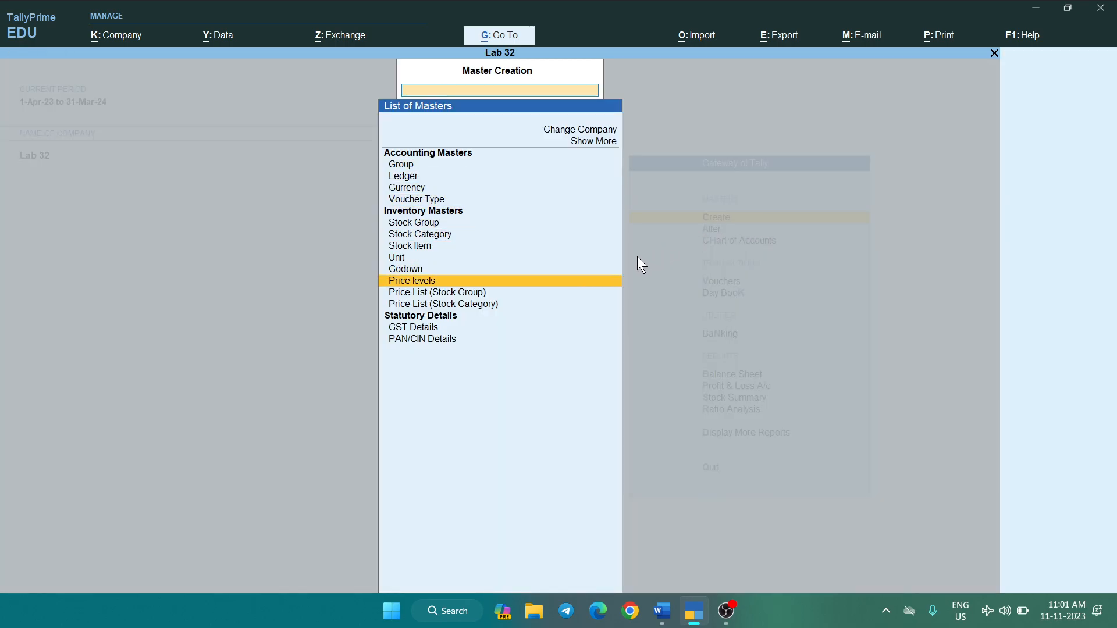
click(605, 285)
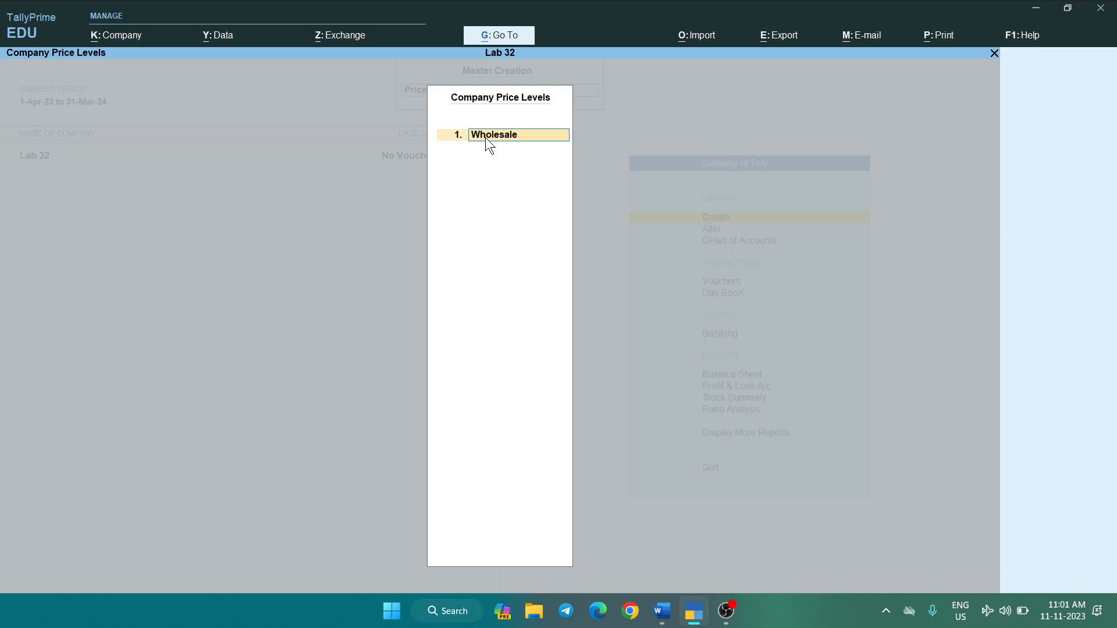
- Add Wholesale and Retailer as the company price levels, save them, and return to the Gateway of Tally
key(Return)
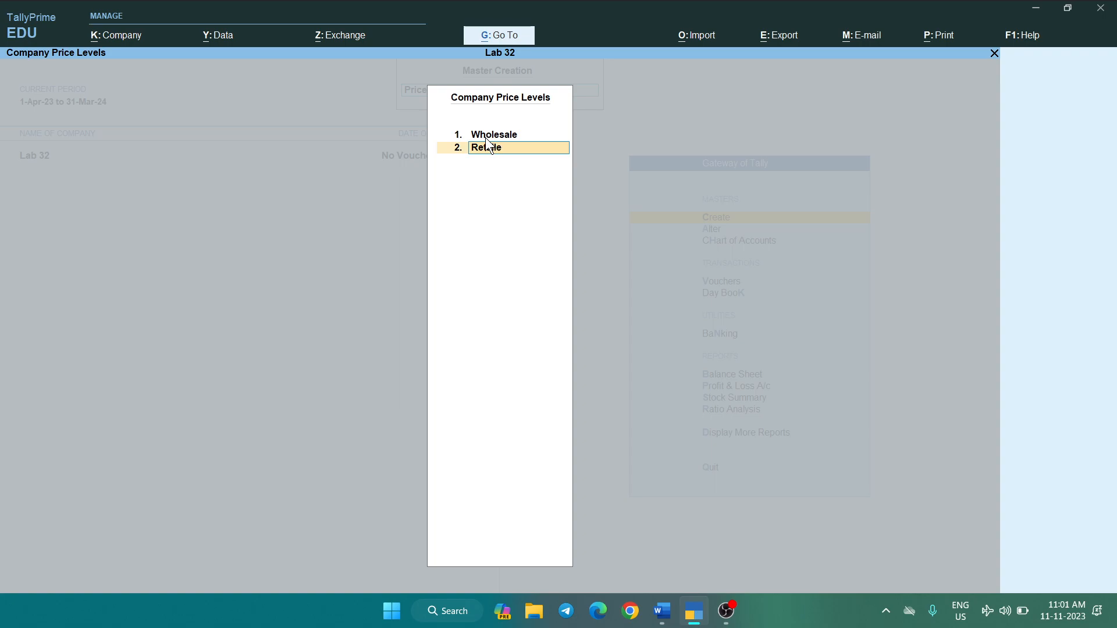
key(Return)
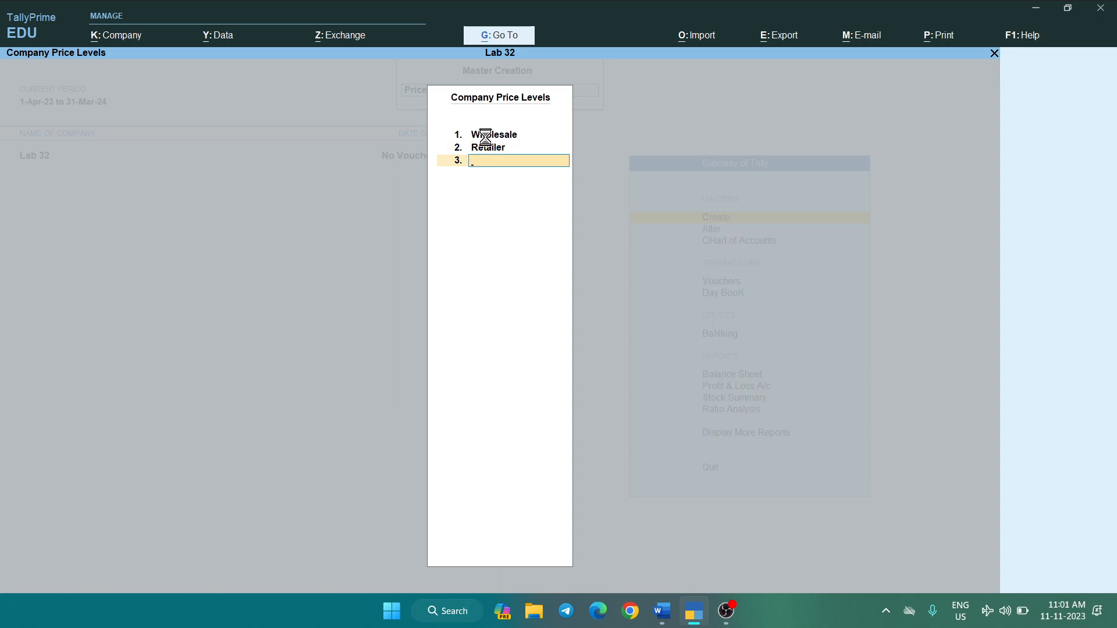
key(Return)
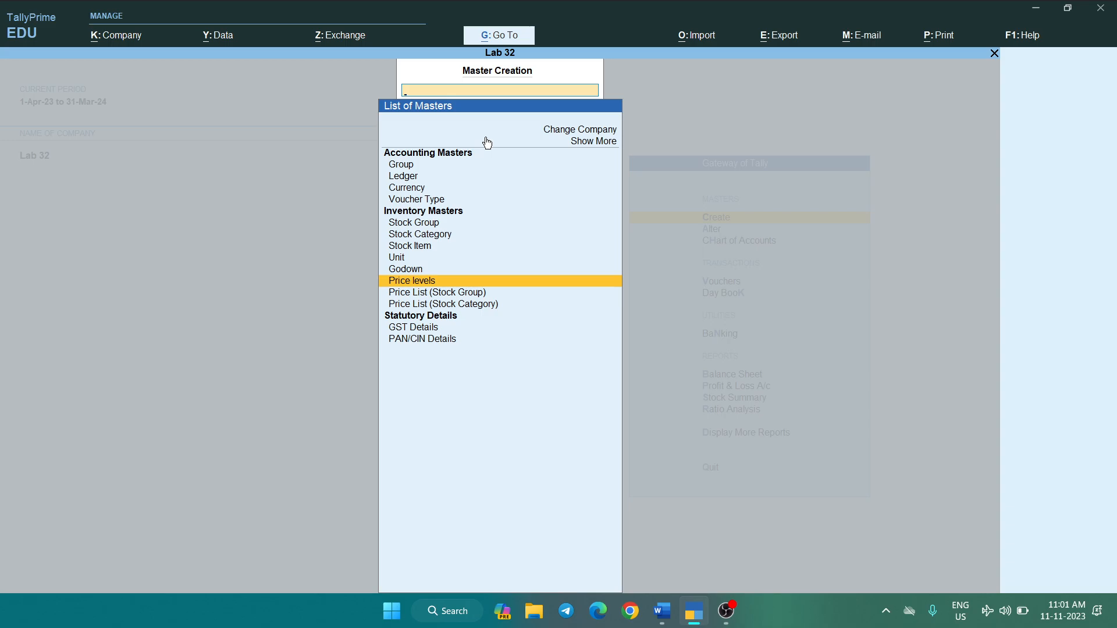
key(Escape)
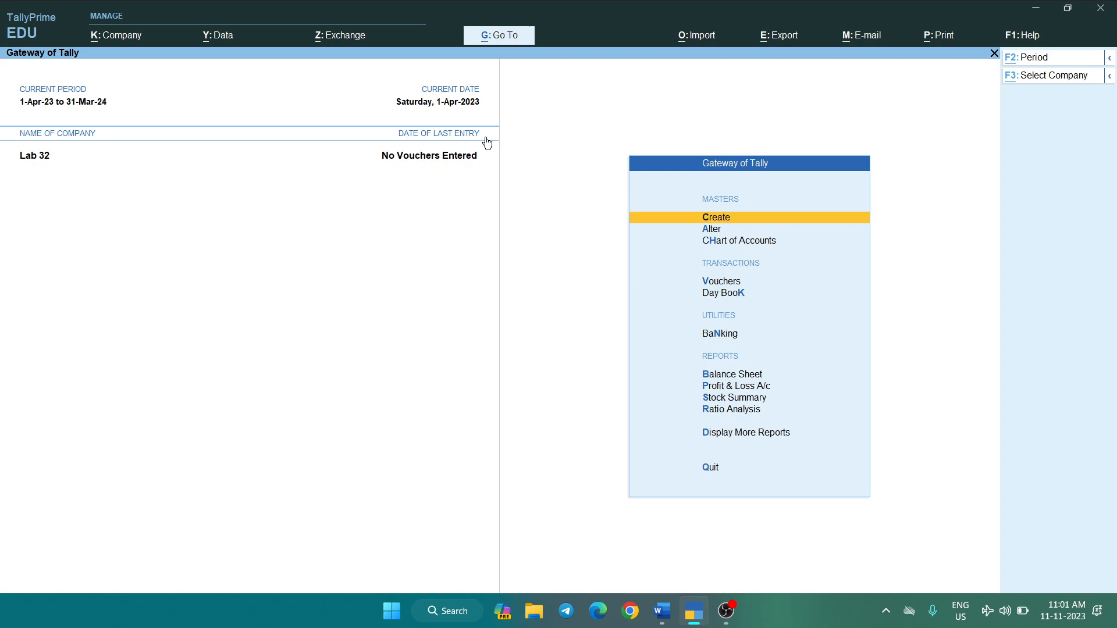
- Switch to the Word document and examine the price list instructions, the wholesale and retailer rate table, and the listed sales transactions
key(alt+Tab)
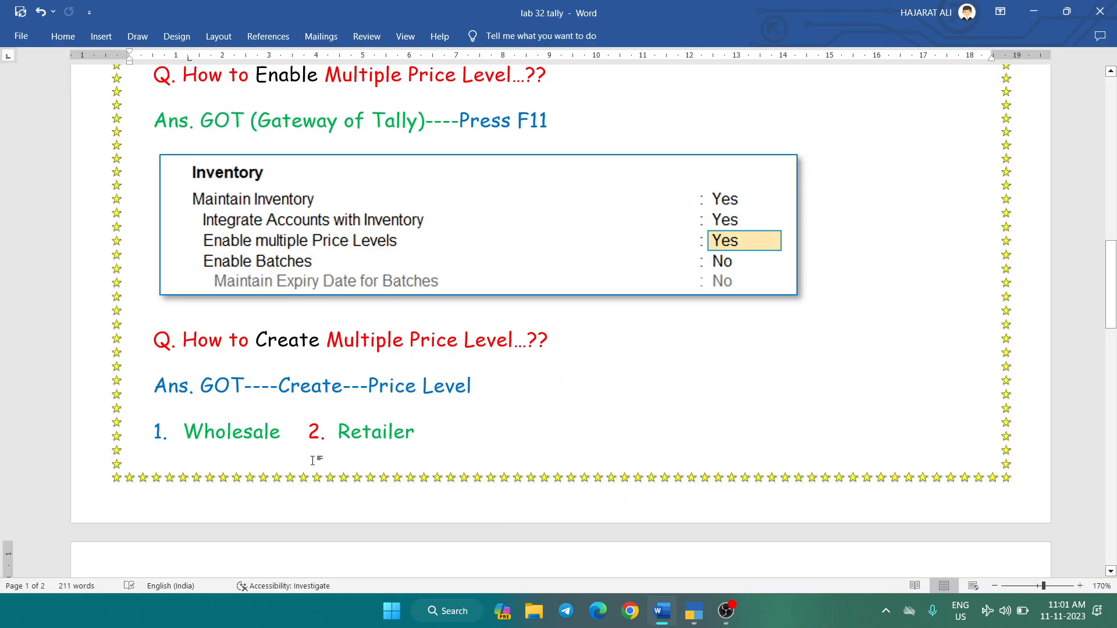
scroll(432, 431, down, 5)
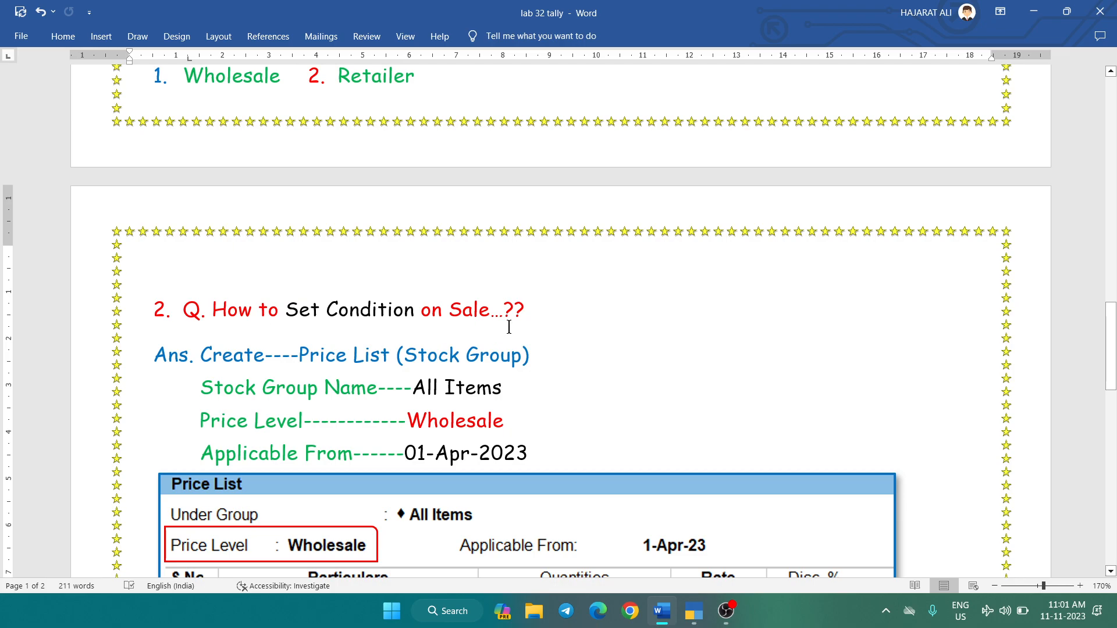
scroll(509, 327, down, 4)
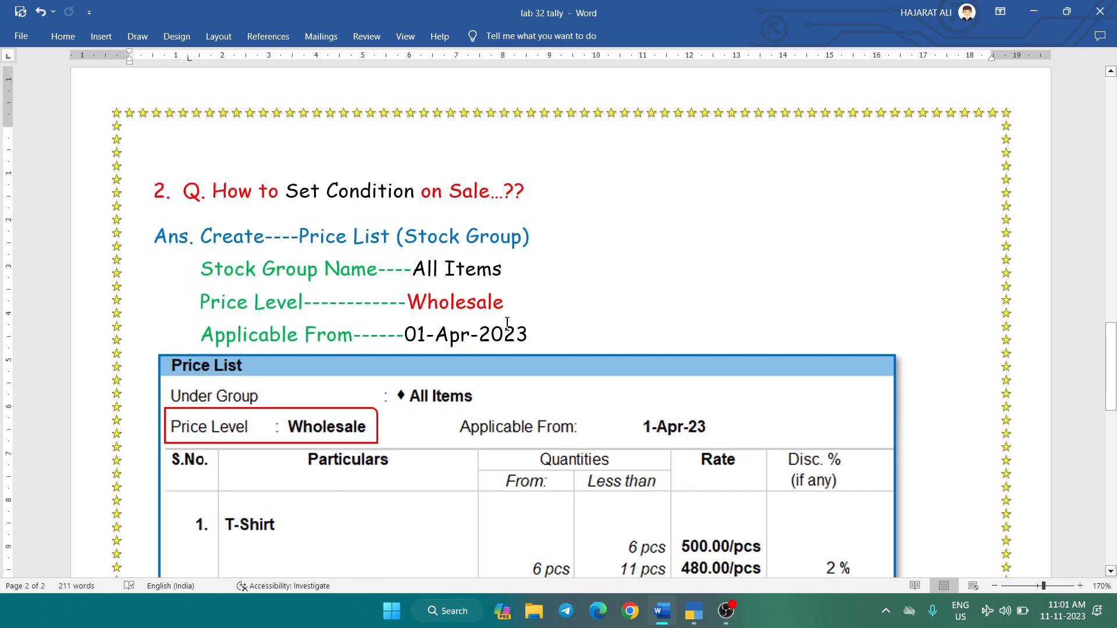
scroll(270, 262, down, 1)
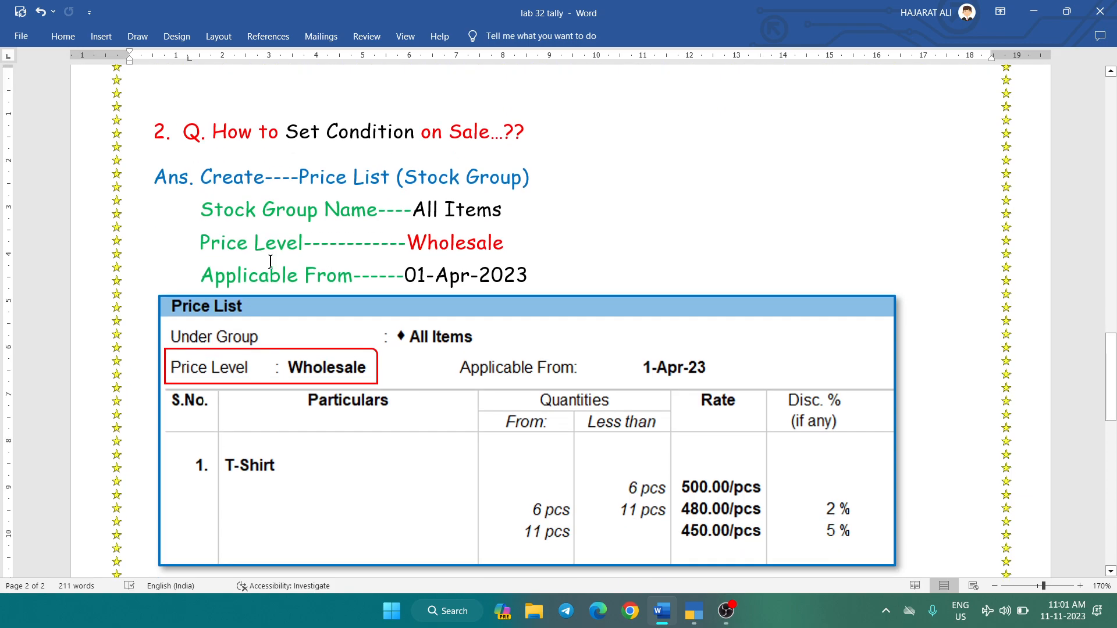
scroll(270, 260, up, 1)
scroll(270, 259, up, 7)
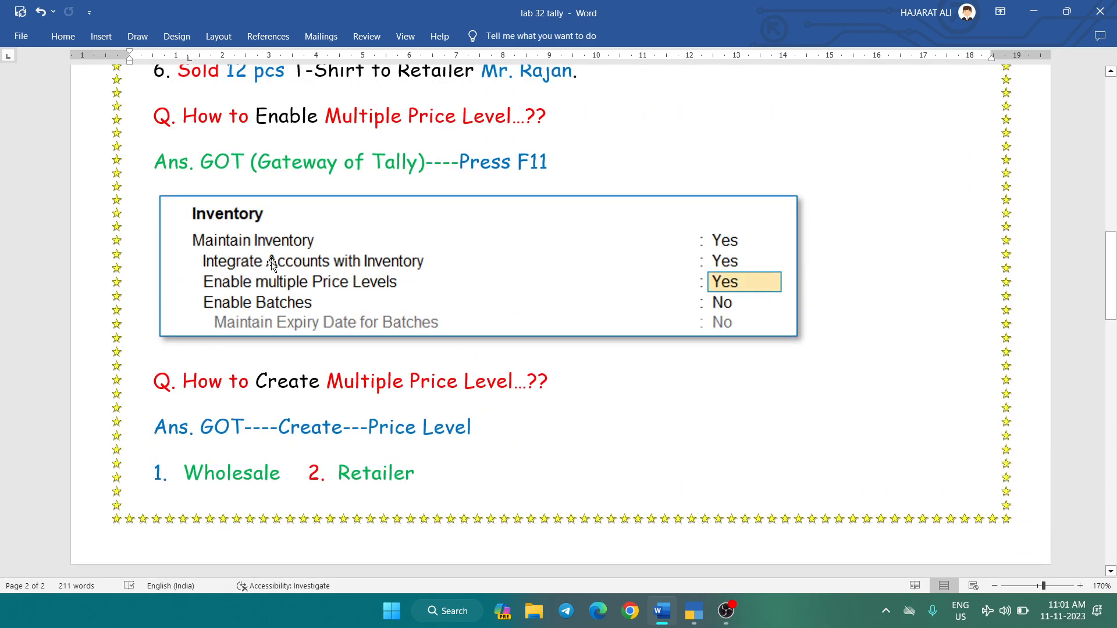
scroll(273, 265, up, 7)
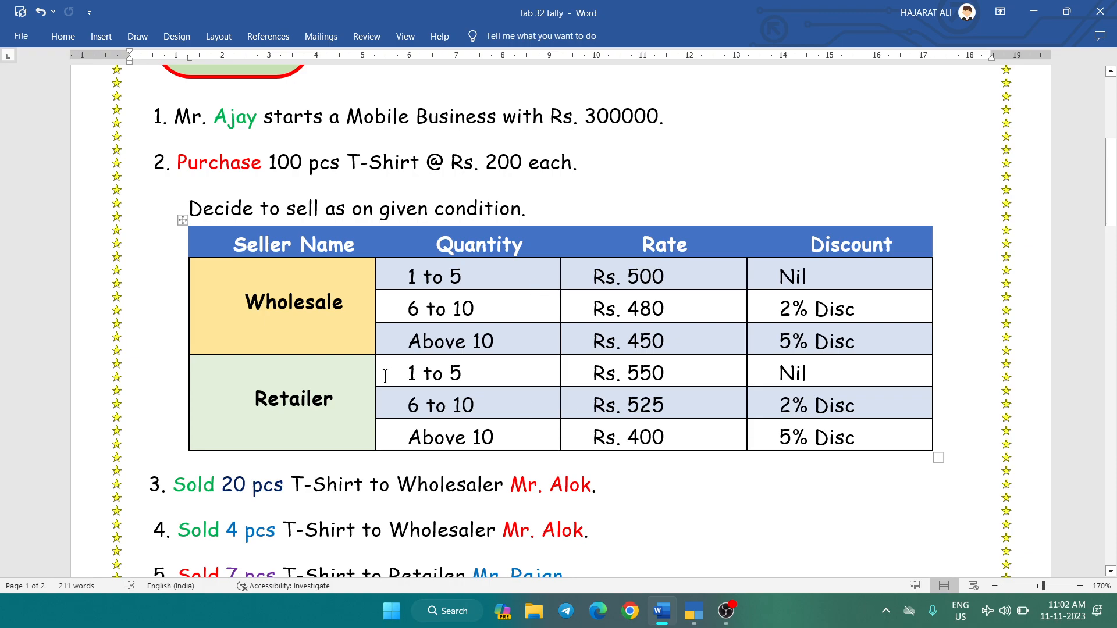
scroll(297, 430, up, 1)
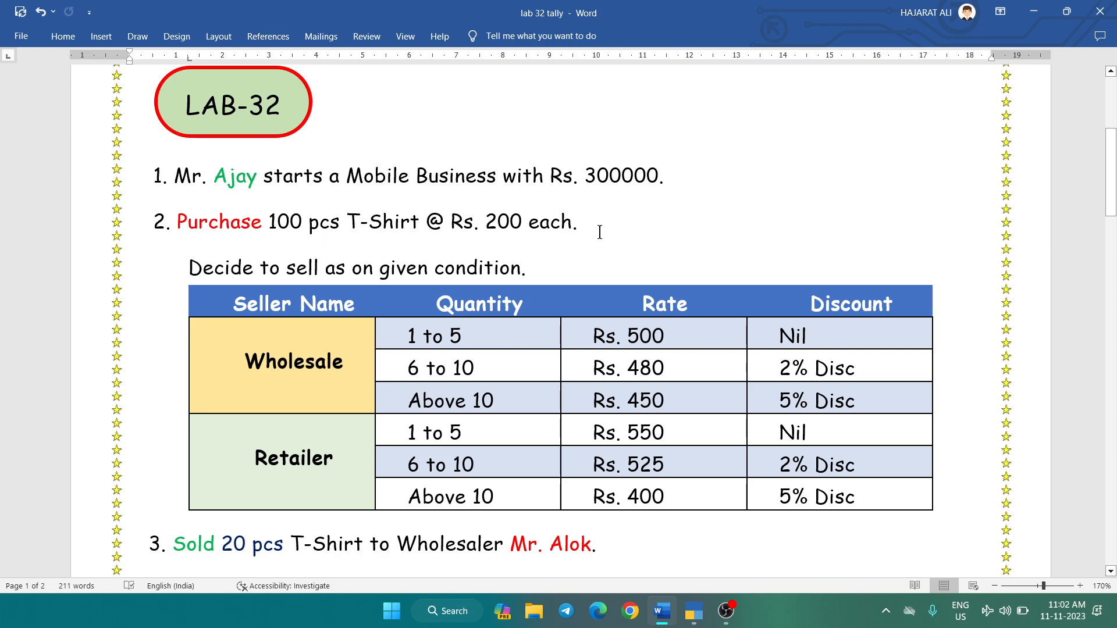
scroll(431, 249, down, 5)
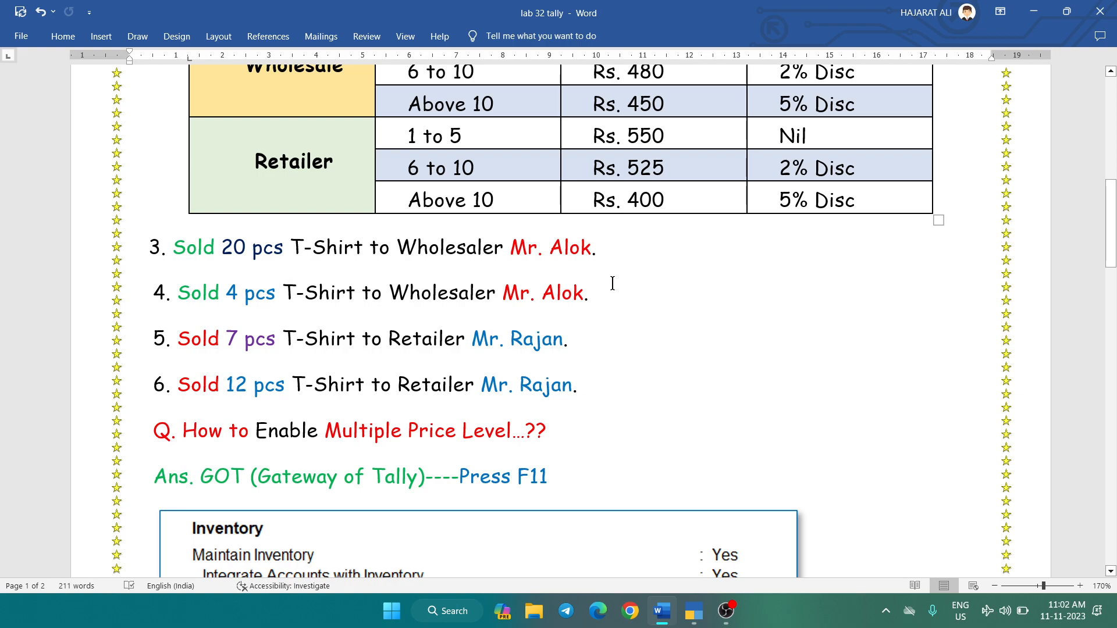
- Review the Lab-32 capital and purchase transactions, the price conditions table and the numbered T-Shirt sales in the document
scroll(611, 282, up, 1)
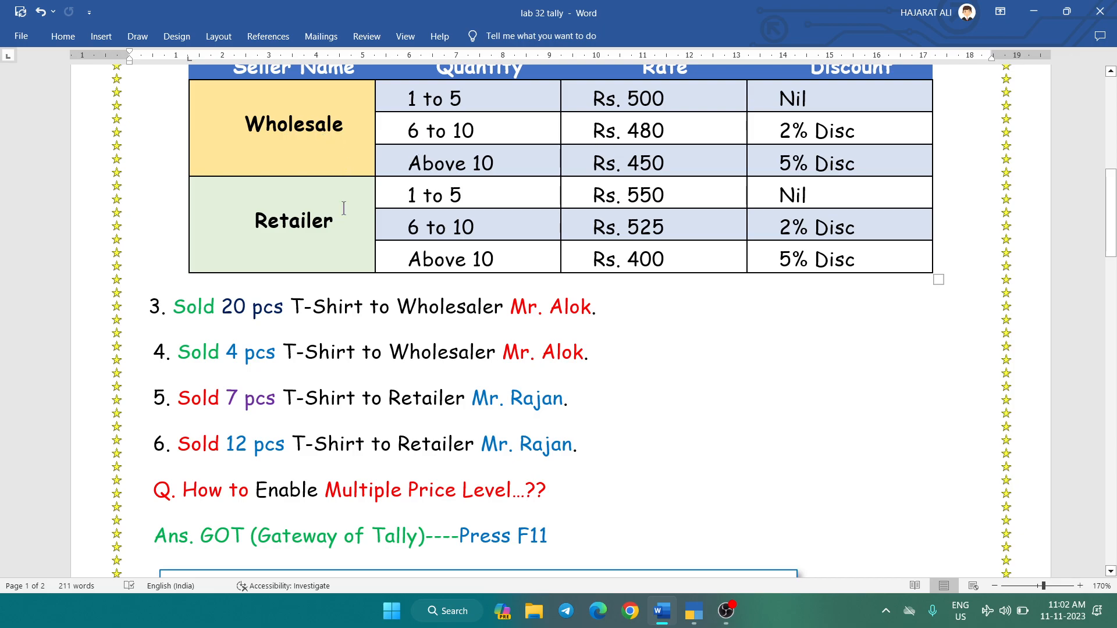
scroll(344, 221, up, 4)
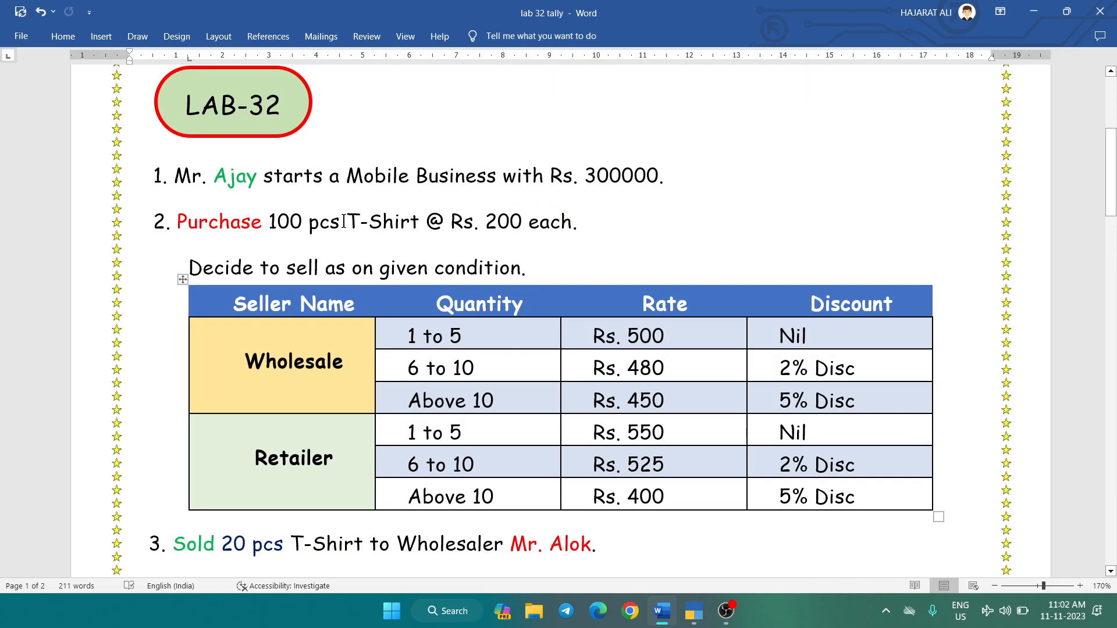
scroll(374, 220, up, 1)
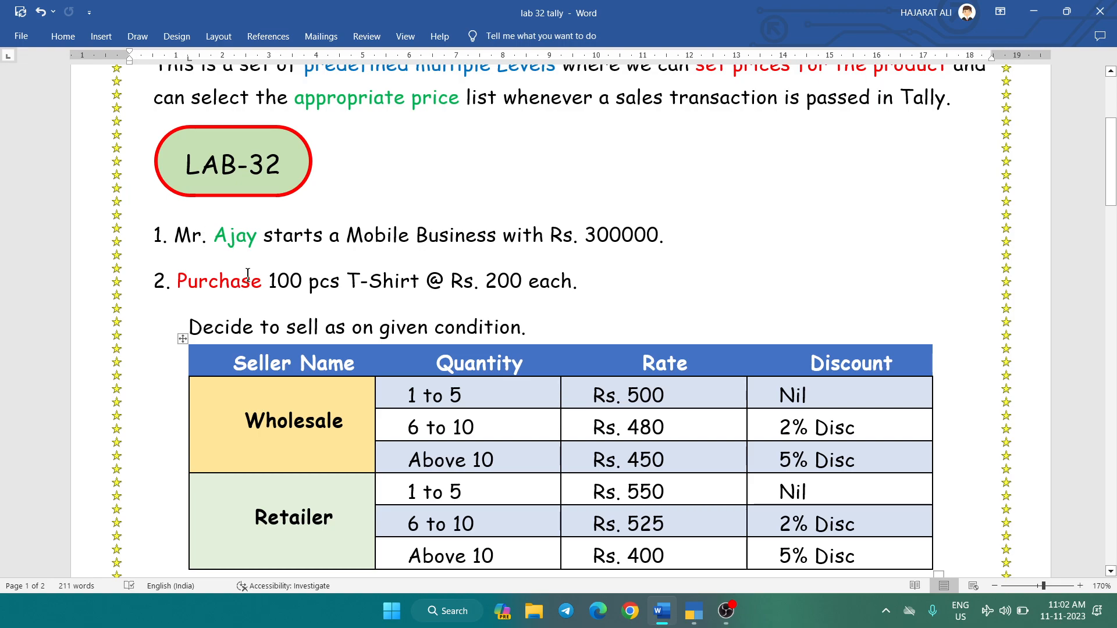
scroll(261, 306, down, 1)
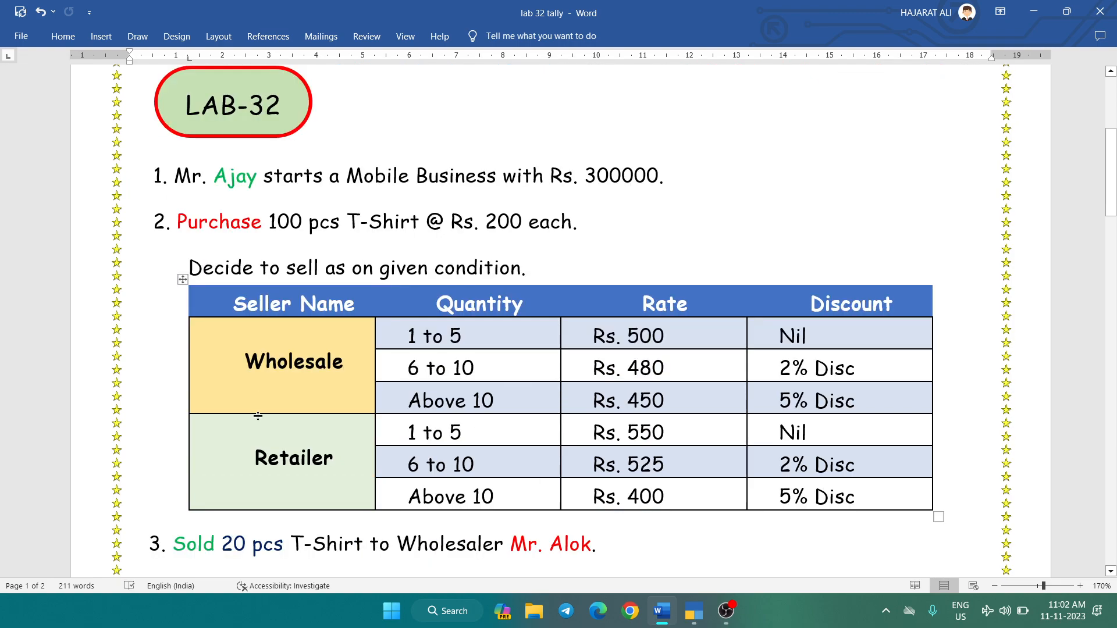
scroll(258, 416, down, 3)
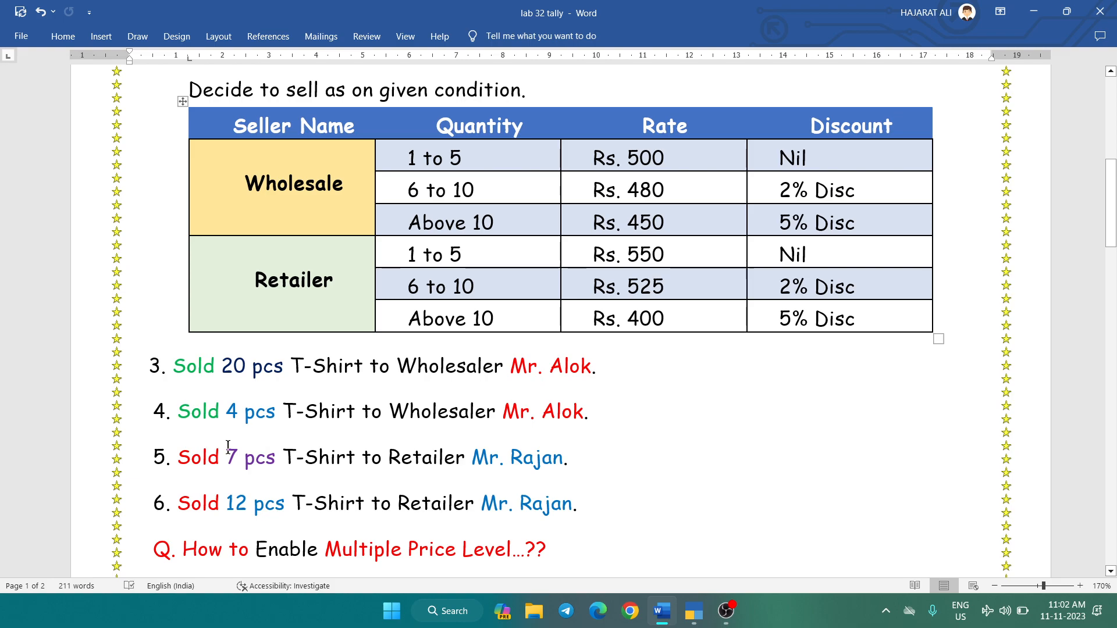
scroll(226, 445, up, 6)
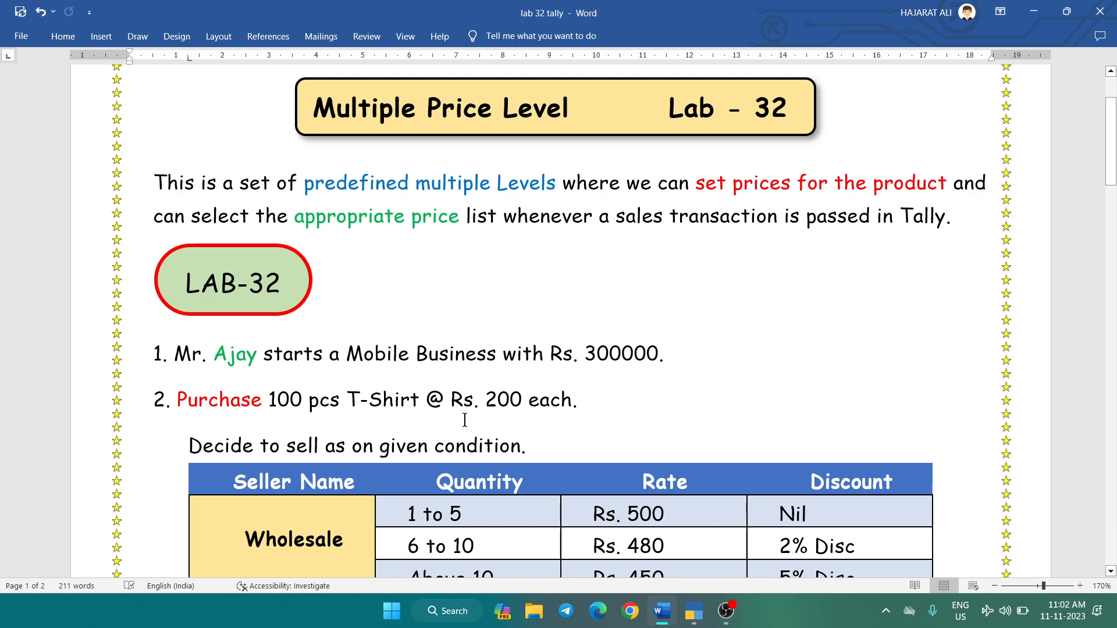
- Switch to TallyPrime and open voucher entry for the Lab 32 company
key(alt+Tab)
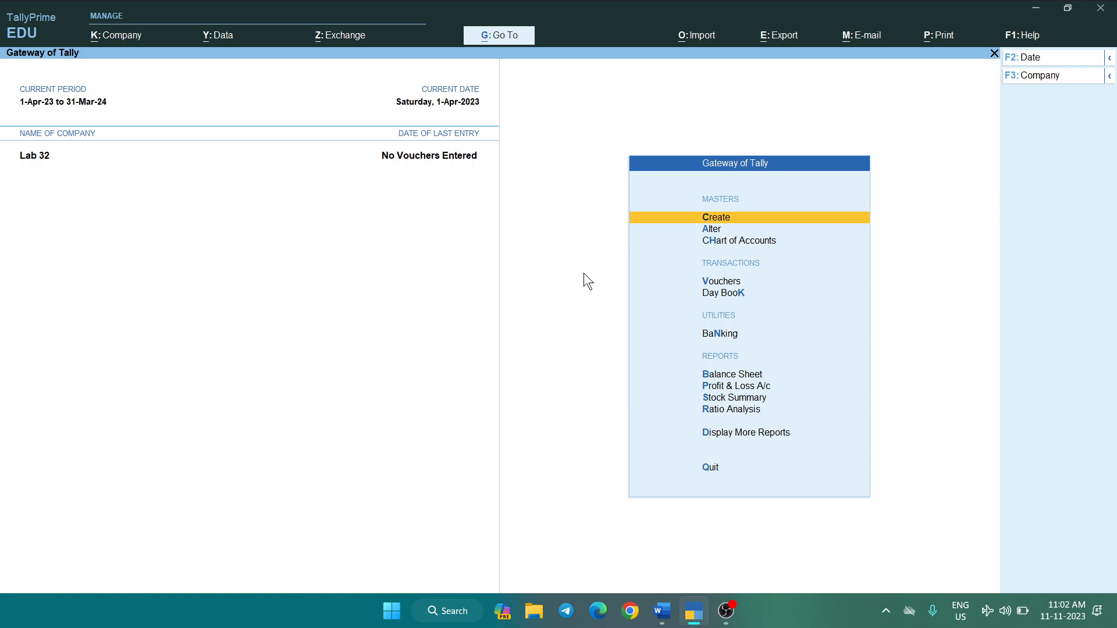
click(707, 283)
key(Return)
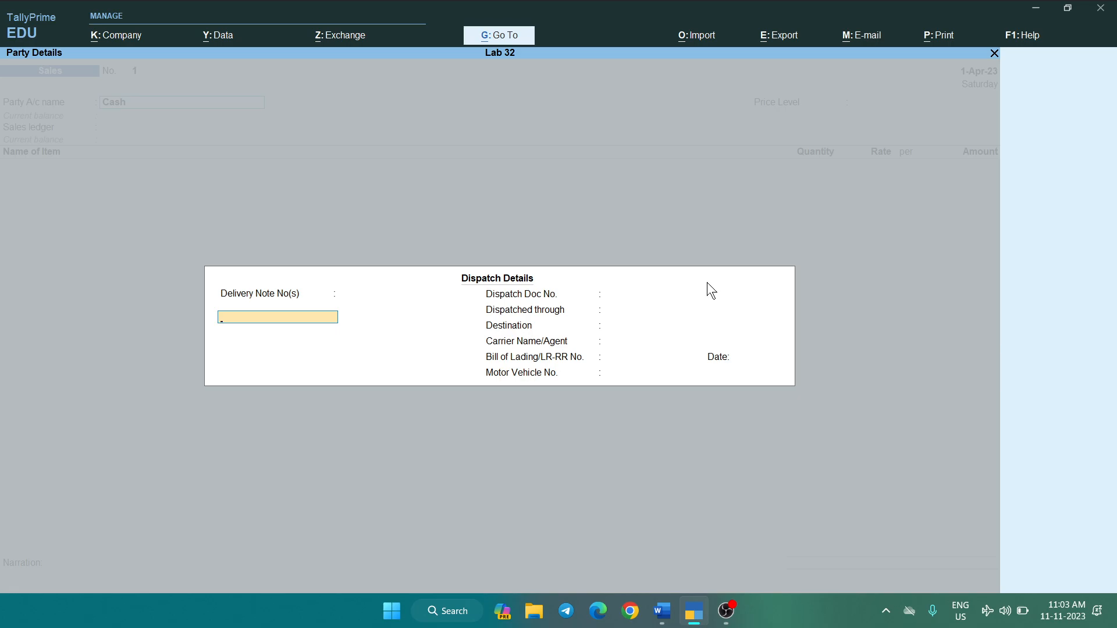
key(Escape)
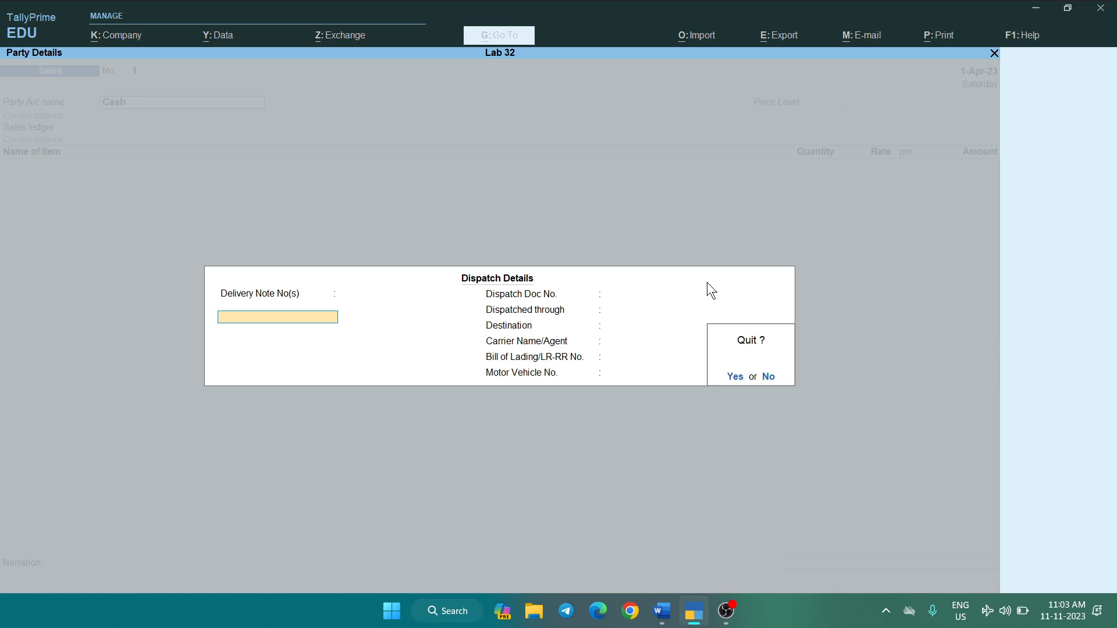
key(y)
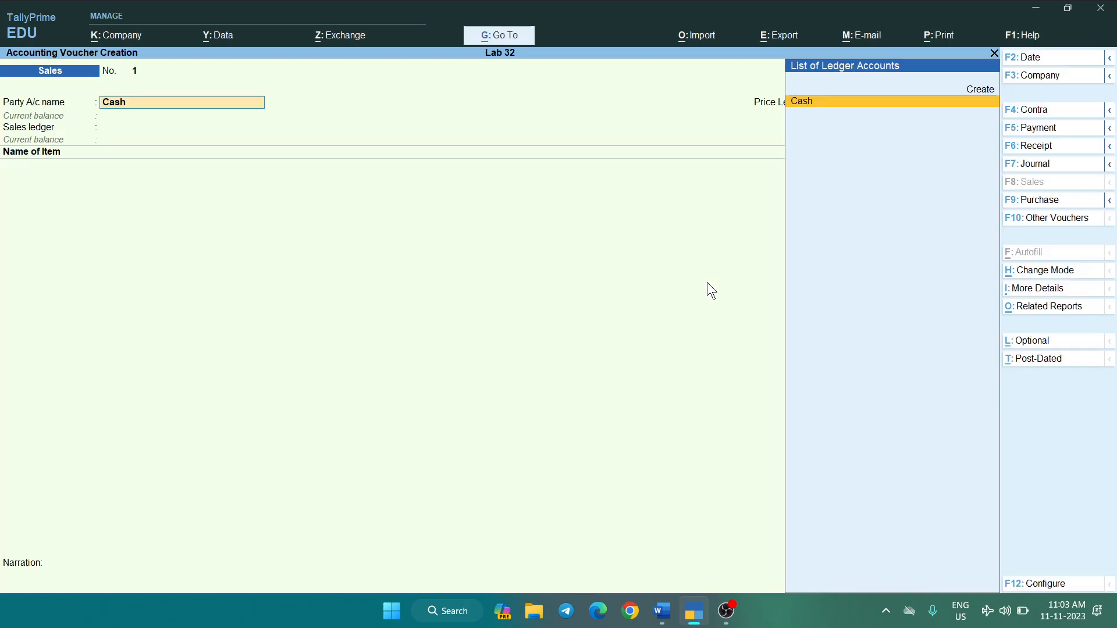
key(F6)
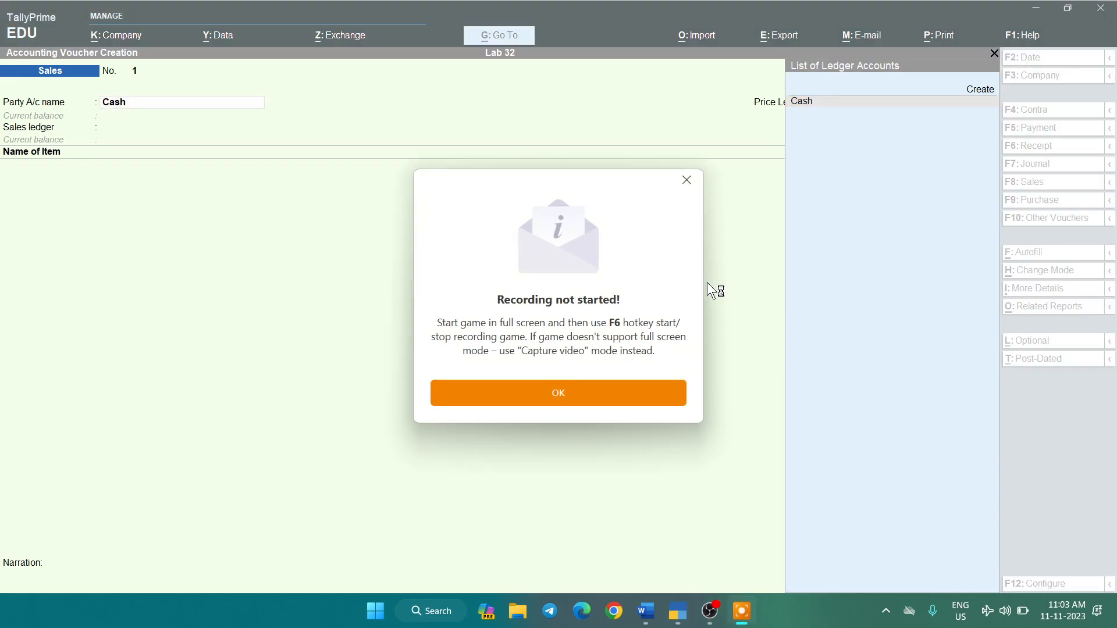
click(687, 183)
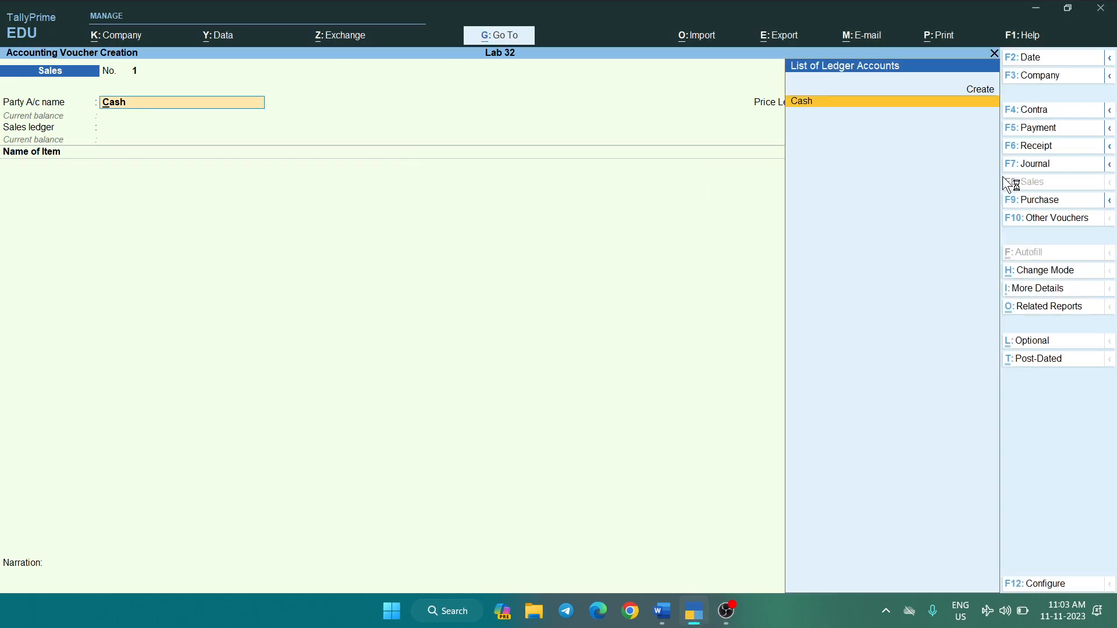
- Start a Receipt voucher and create a ledger named Capital under Capital Account for its credit line
click(1030, 147)
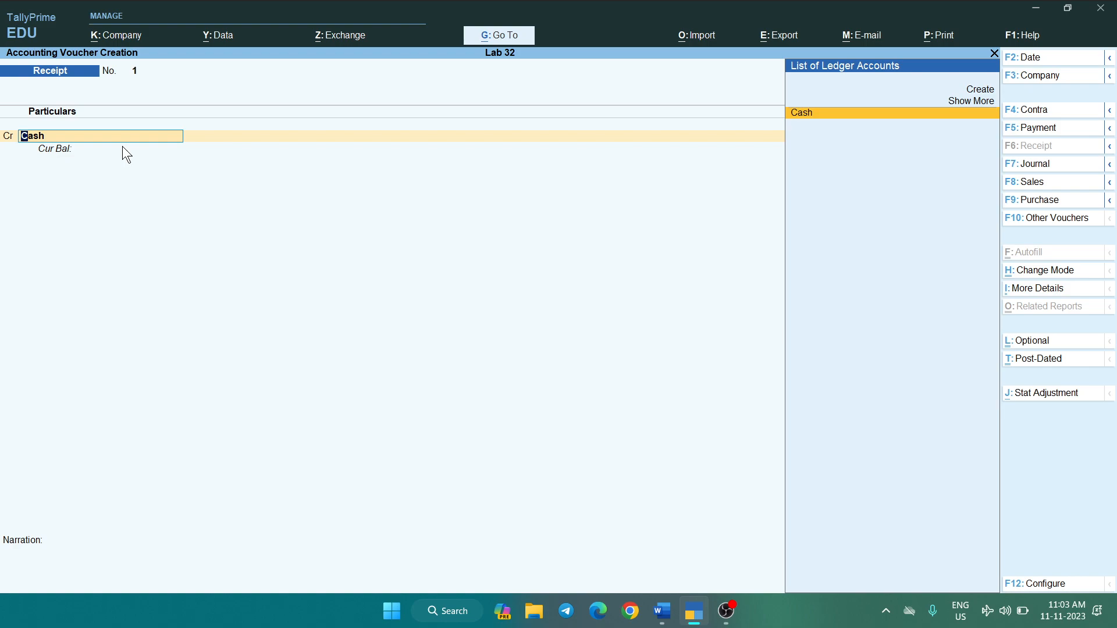
key(alt)
key(alt+c)
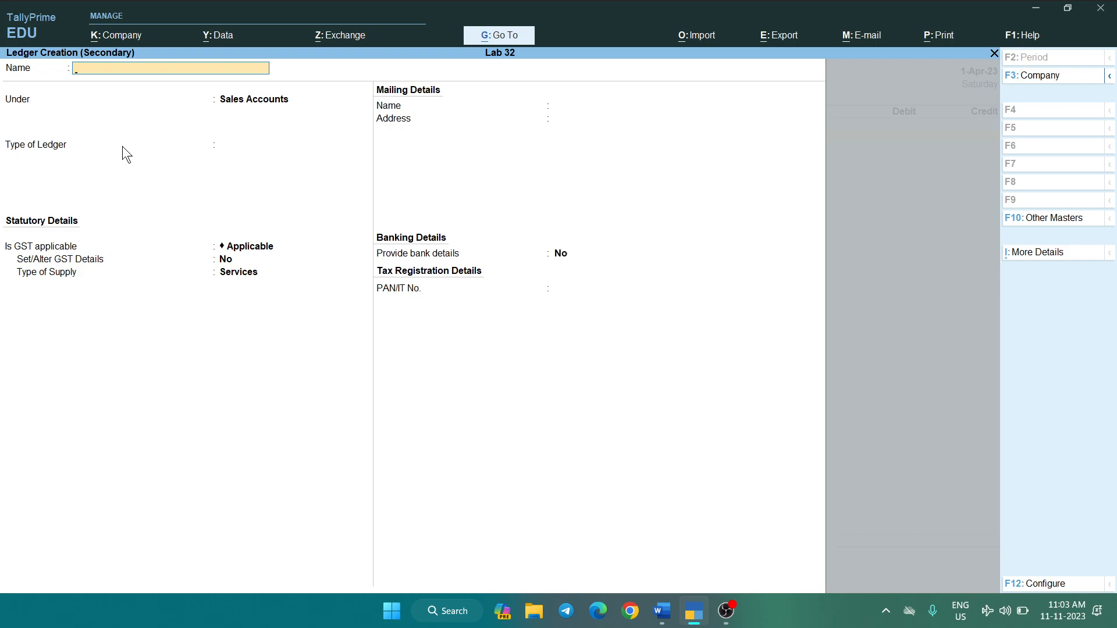
text(Capital)
key(Return)
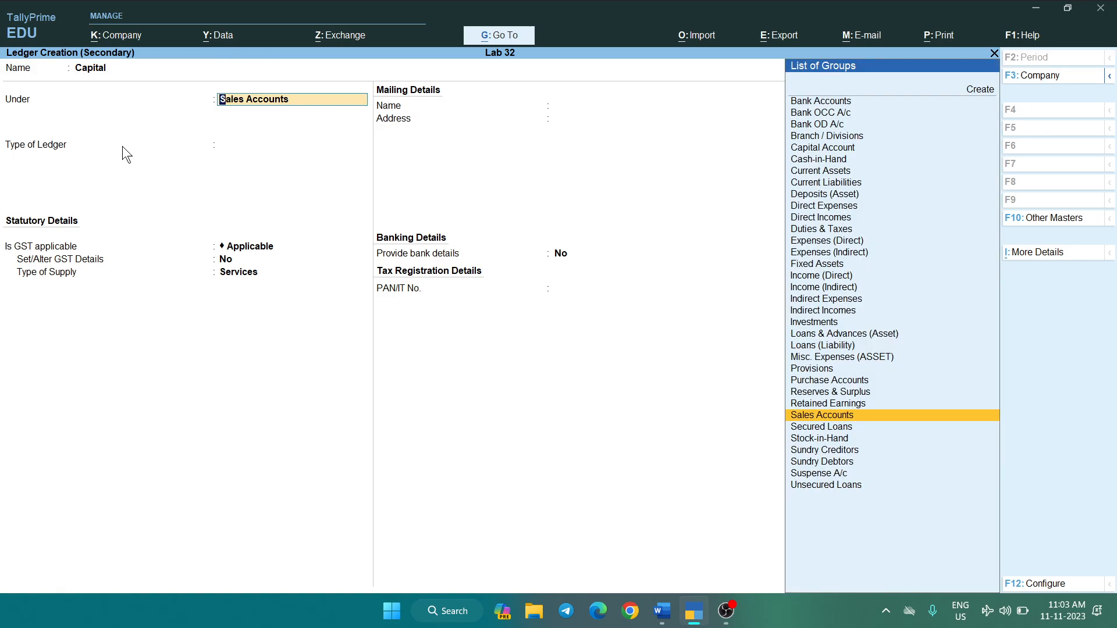
text(Capita;)
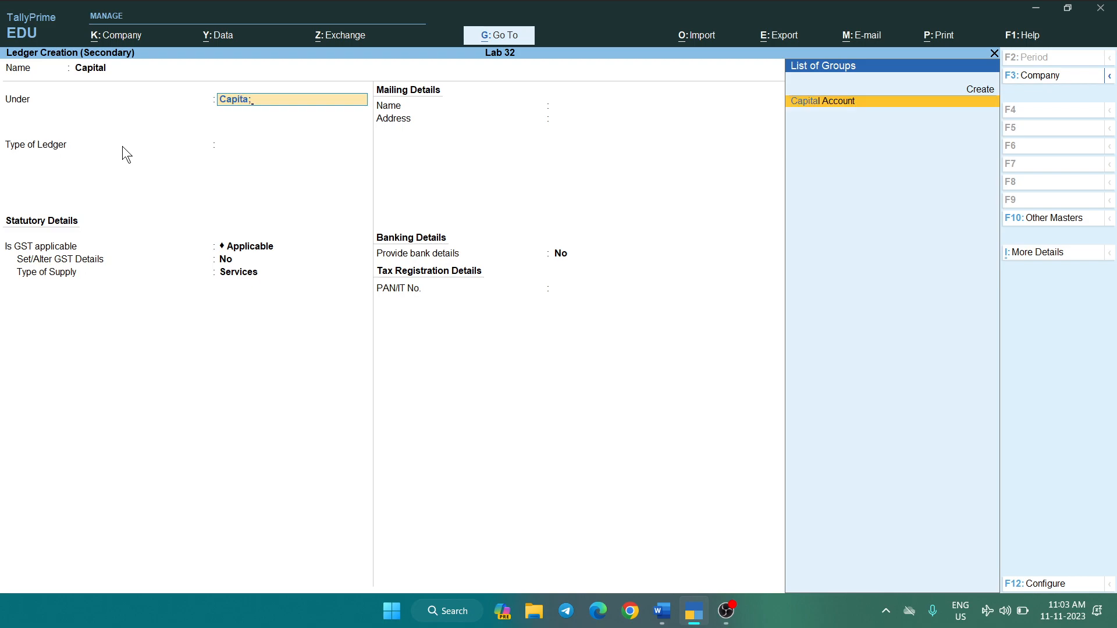
key(Return)
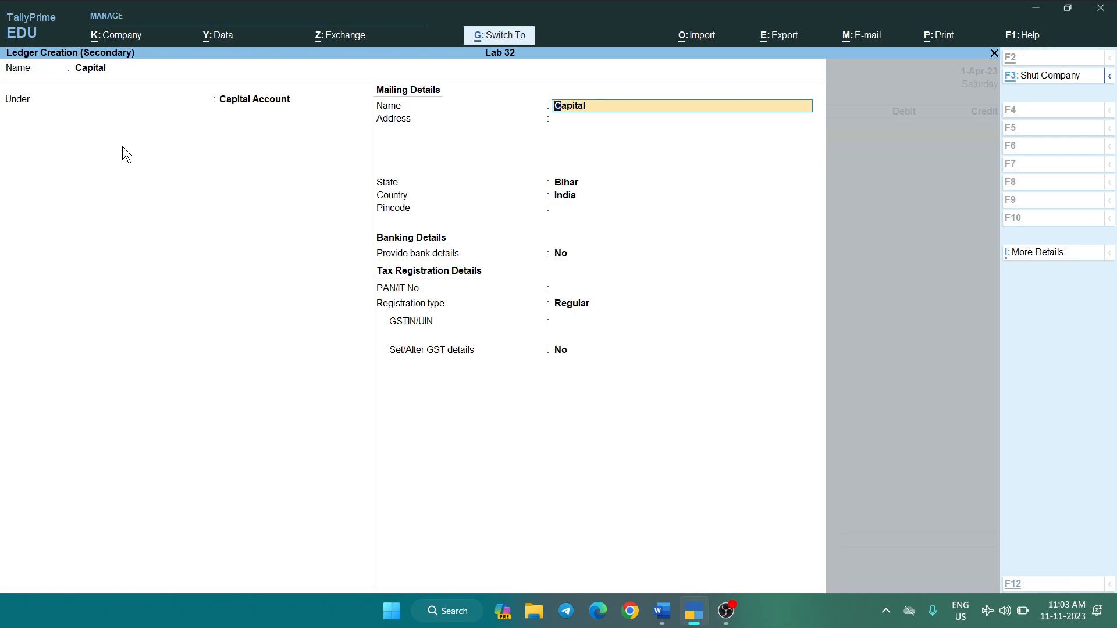
key(ctrl+a)
key(Return)
- Credit Capital with 300000, debit Cash for the same amount, and save the receipt voucher
text(300000)
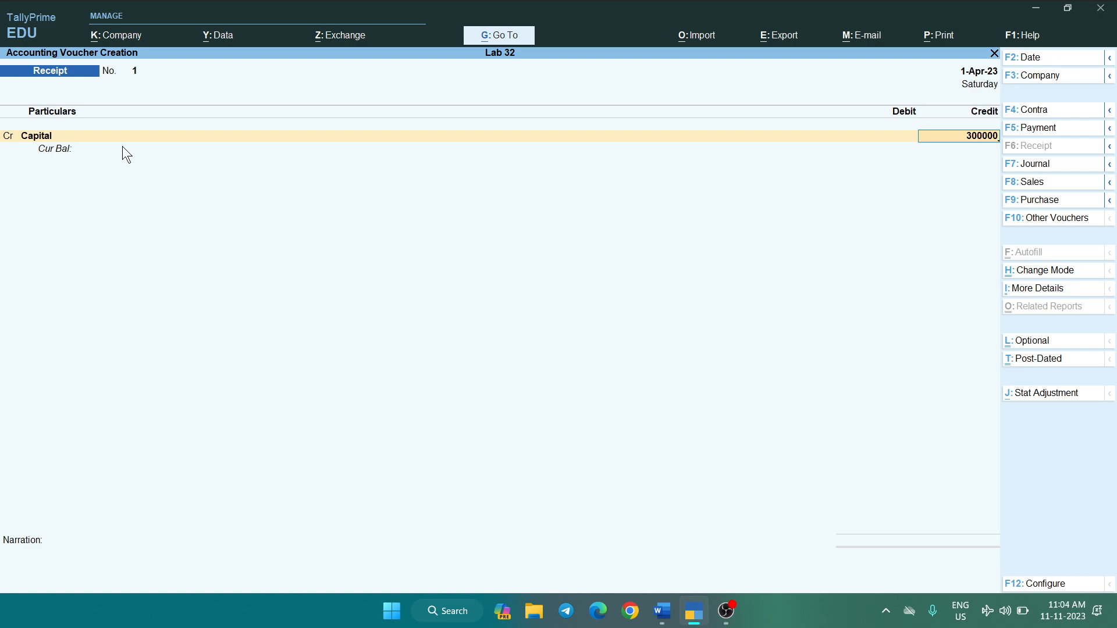
key(Return)
key(Return)
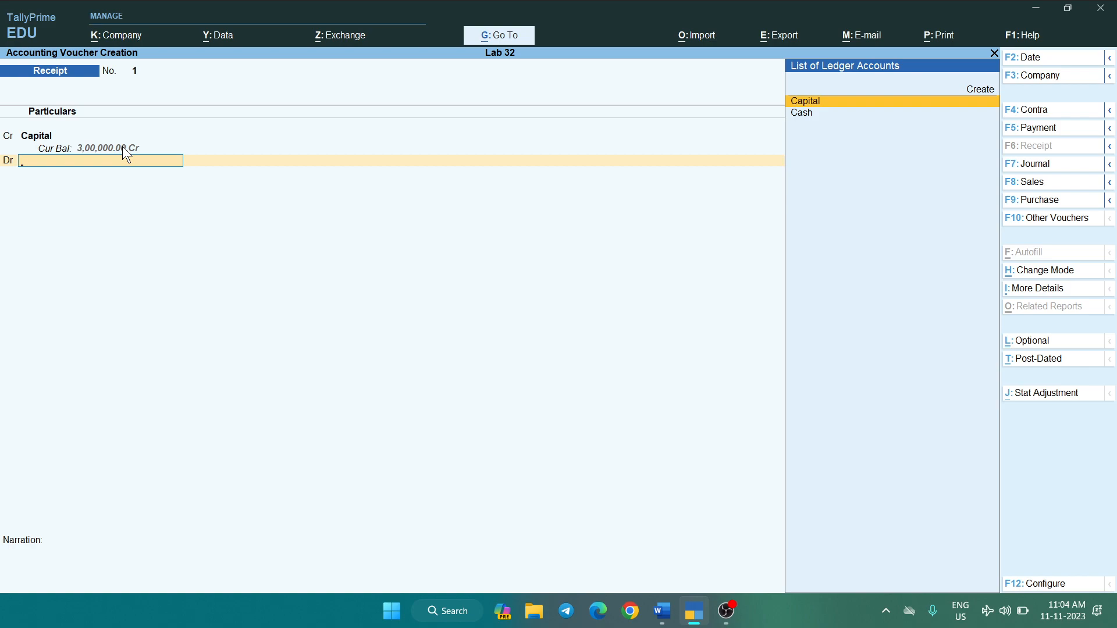
key(Down)
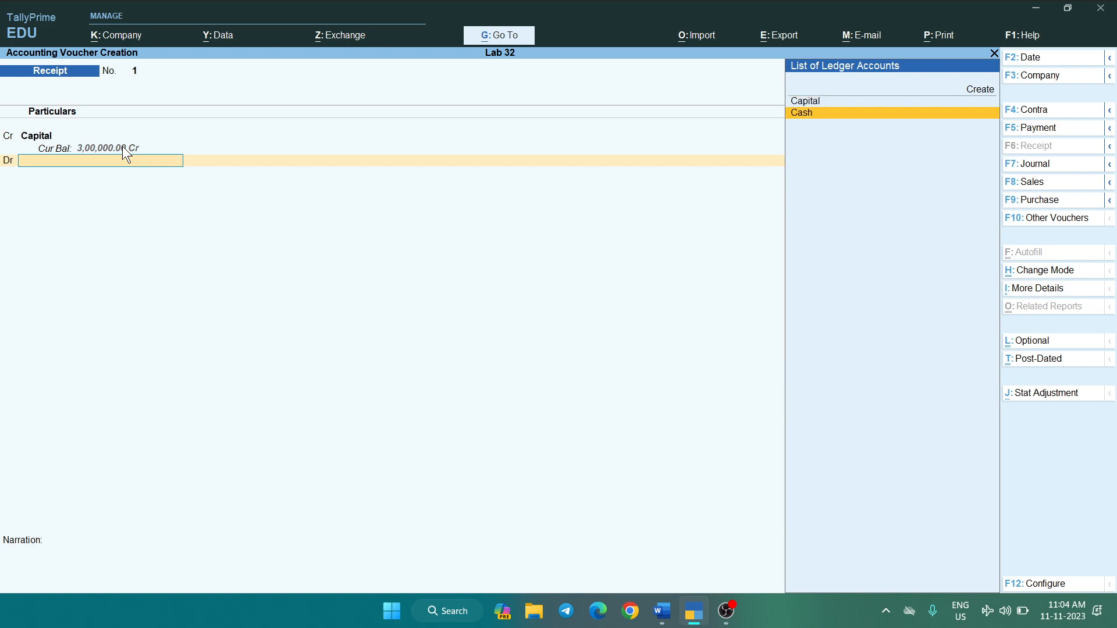
key(Return)
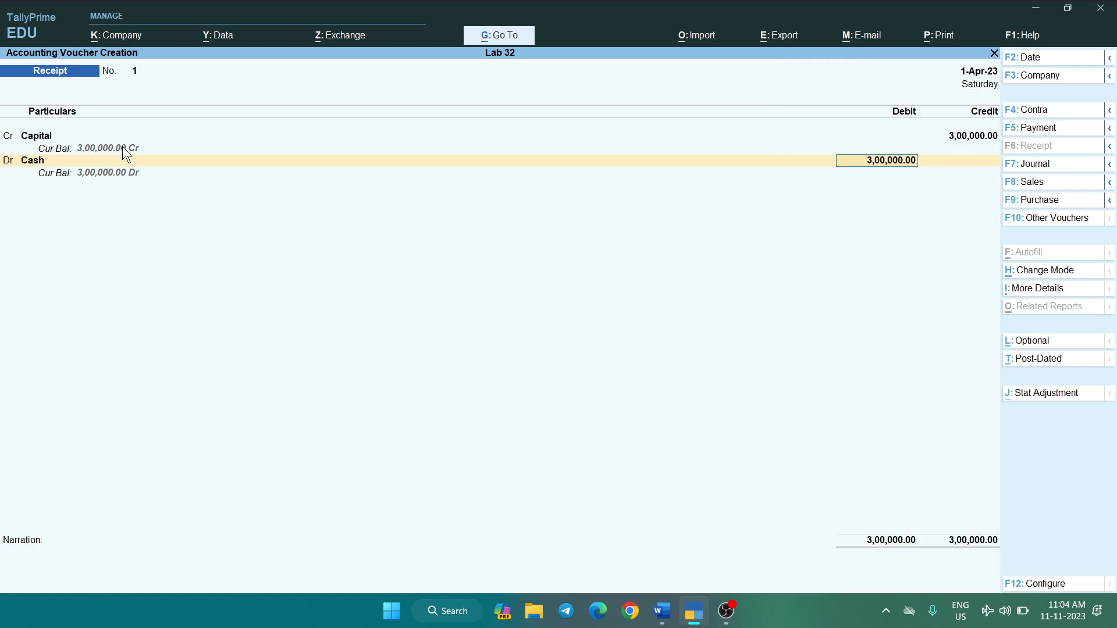
key(ctrl)
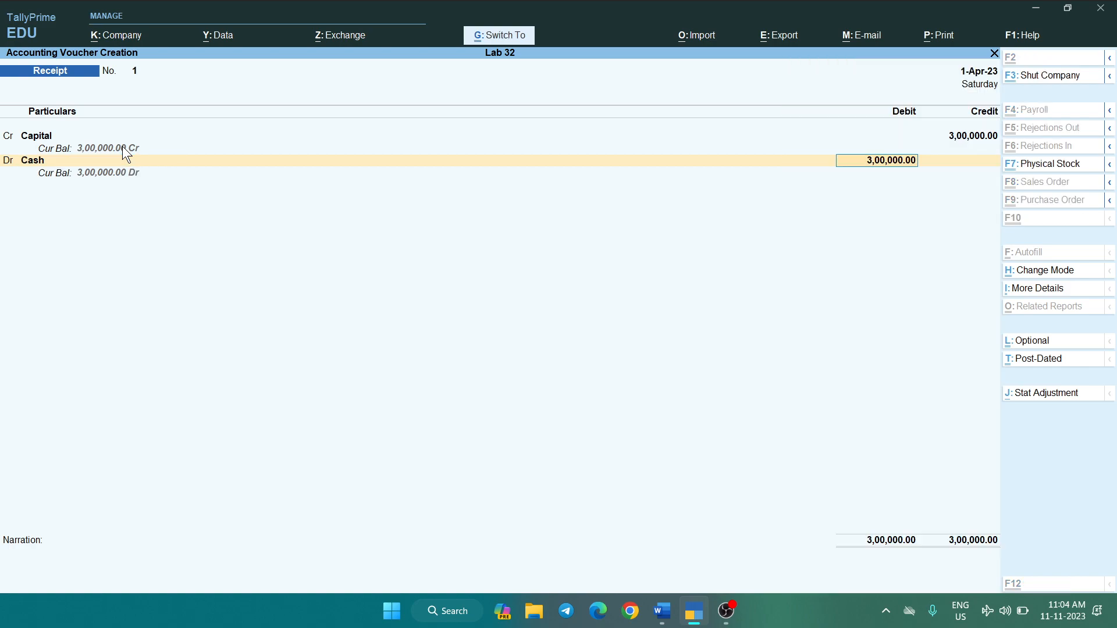
key(ctrl+a)
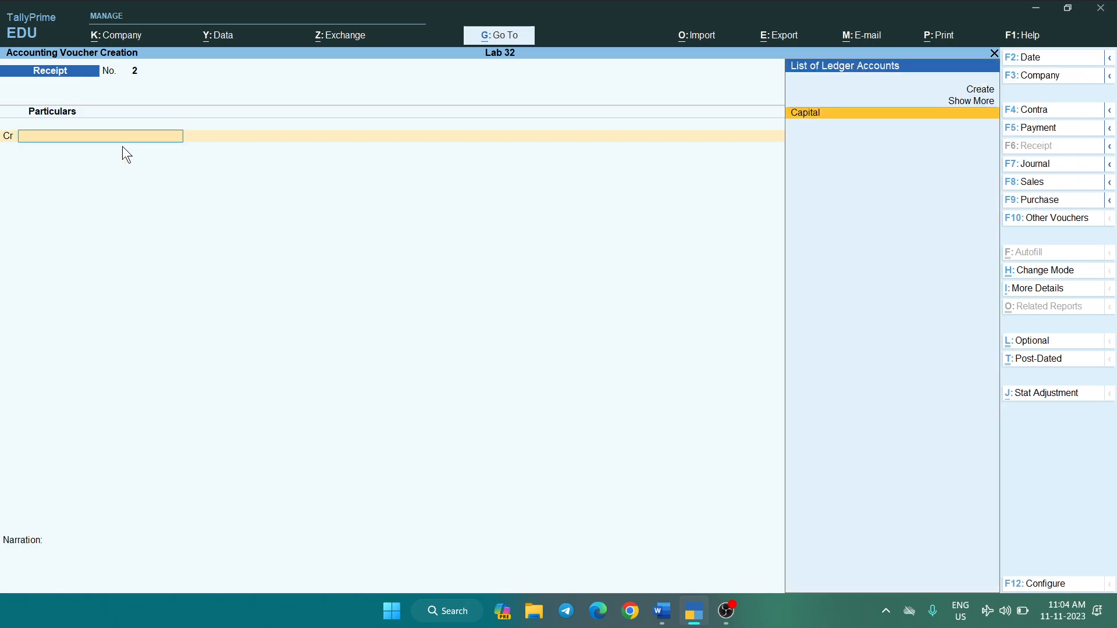
- Switch to the Word document to read the T-Shirt purchase transaction, and return to TallyPrime
key(alt+Tab)
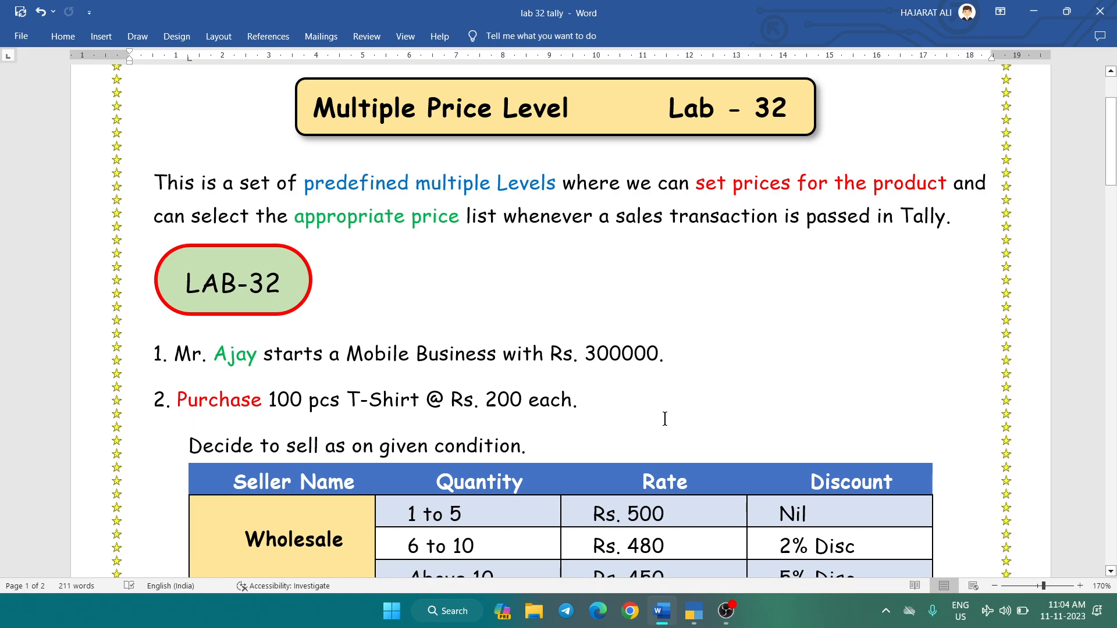
key(alt)
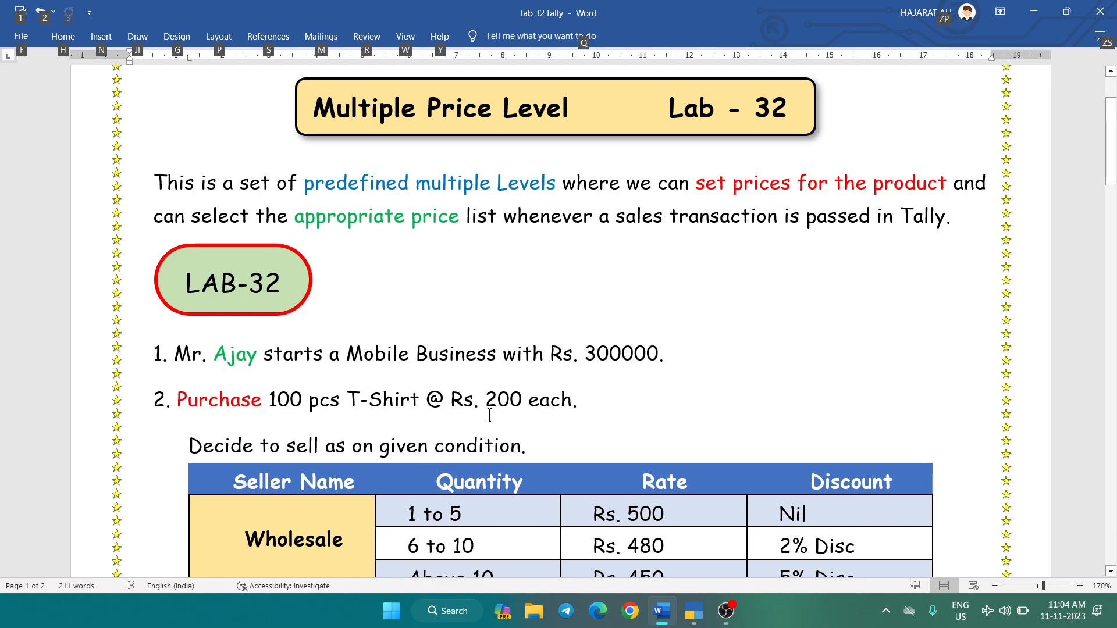
key(alt+Tab)
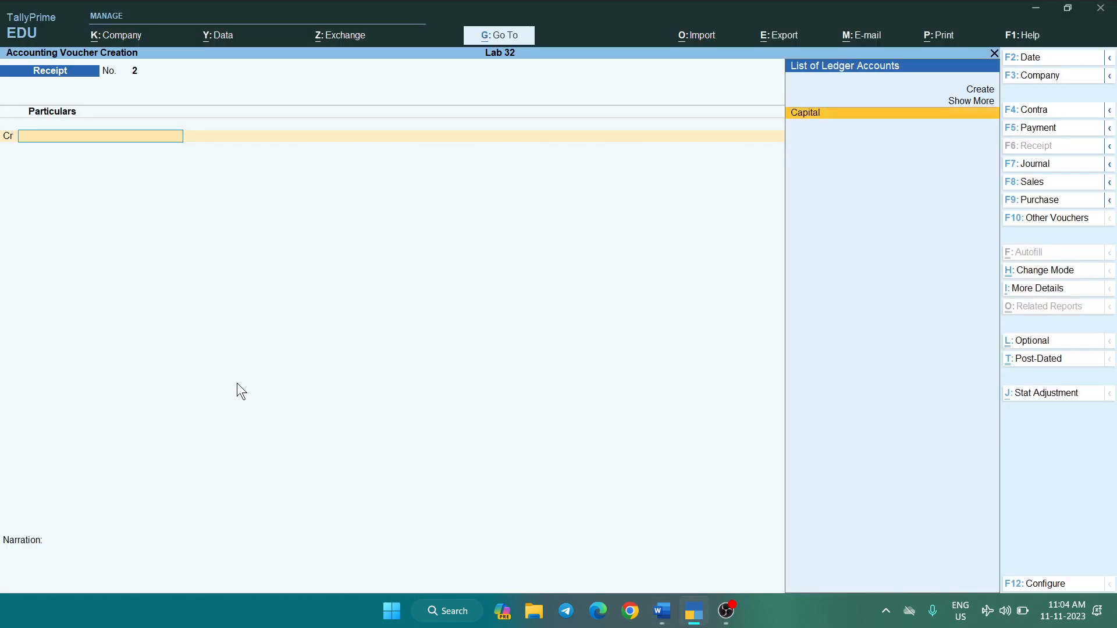
- Start a Purchase voucher with supplier invoice number 1 dated 1-Apr-23 and Cash as the party account, leaving the receipt details blank
key(F9)
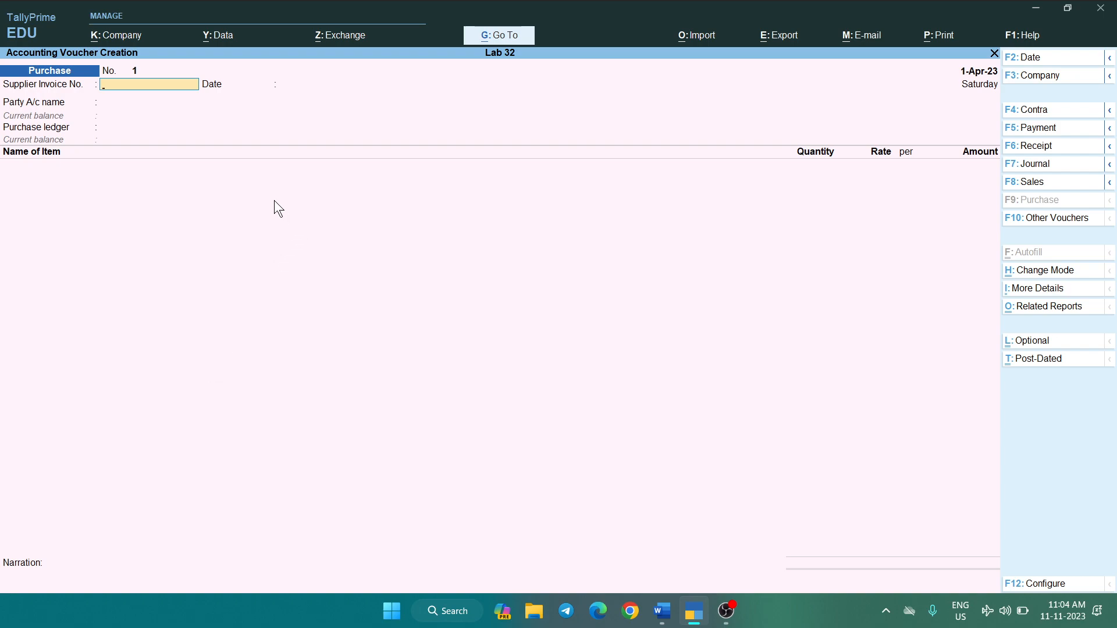
key(Return)
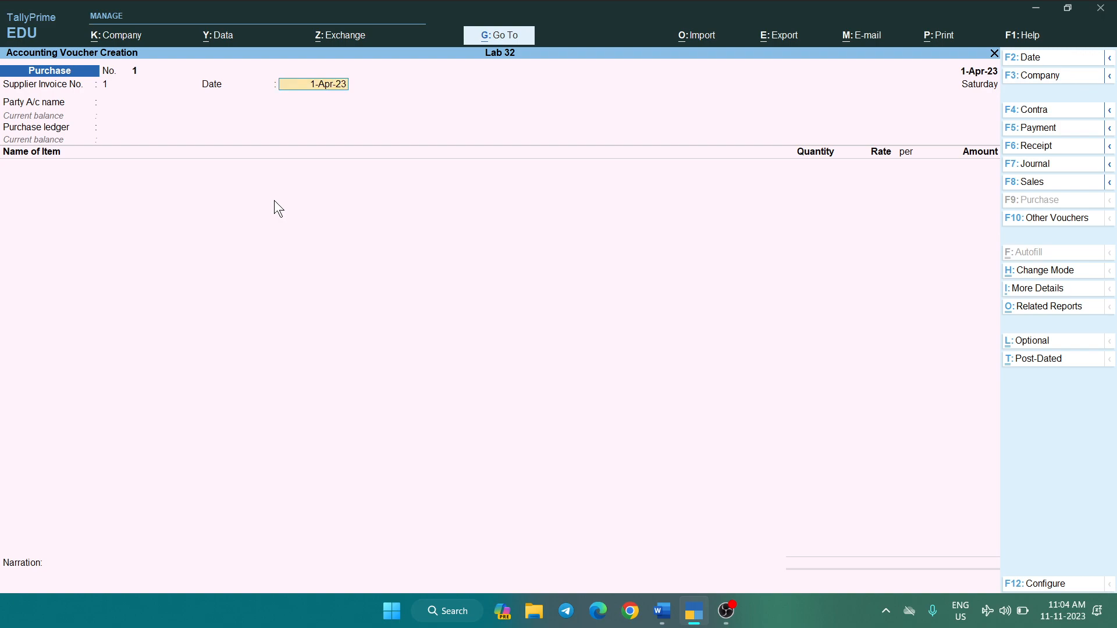
key(Return)
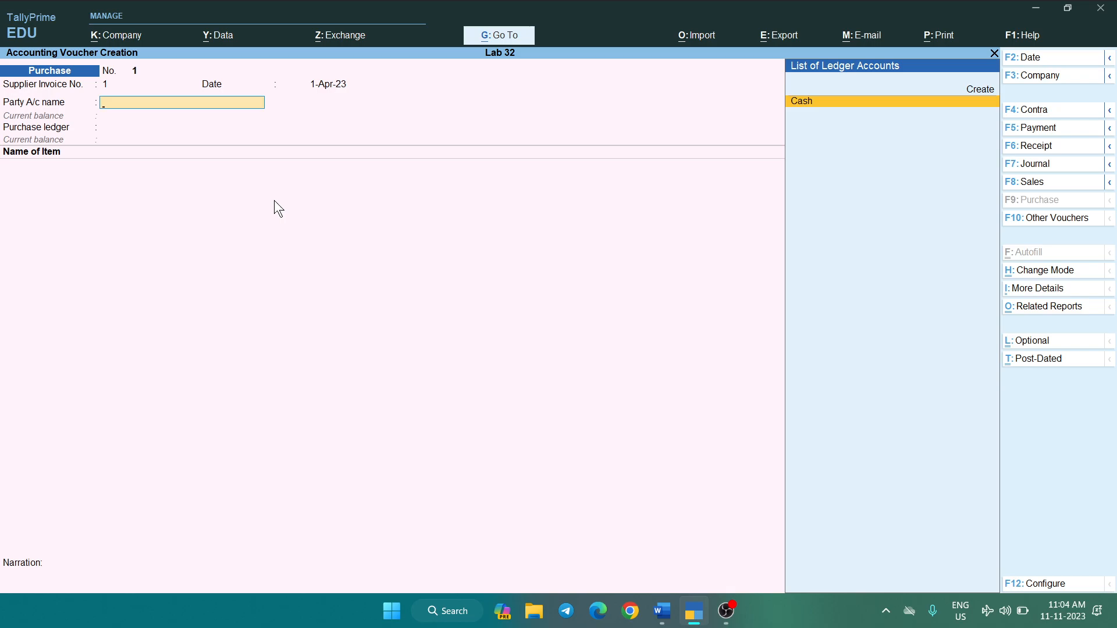
key(Return)
key(Return)
key(Return)
key(Return)
key(Return)
key(Return)
key(Return)
key(Return)
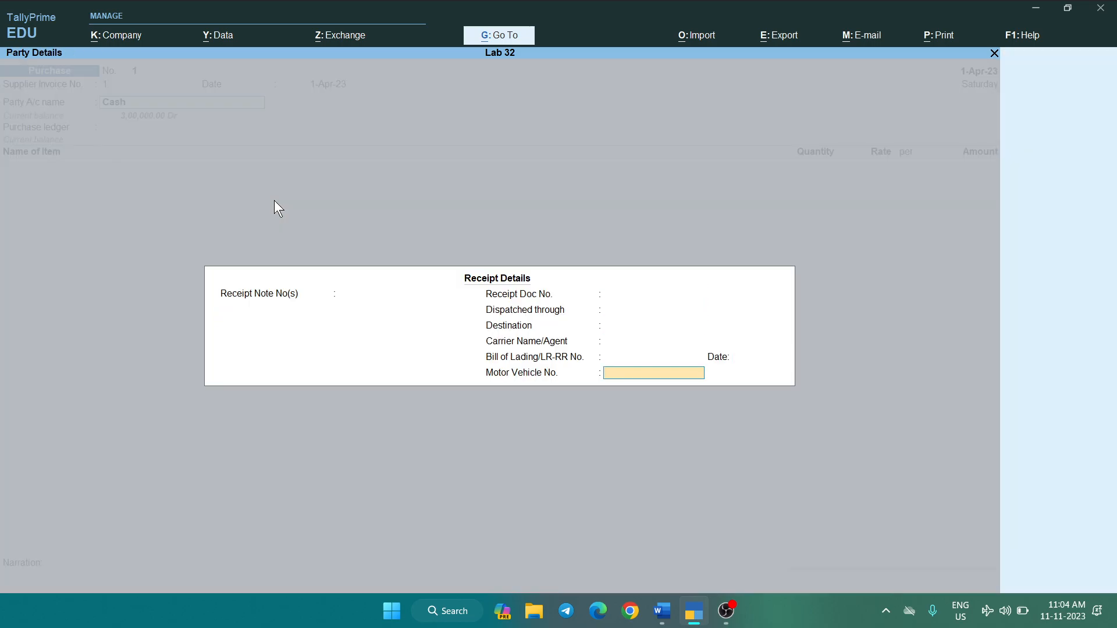
key(Return)
key(Return)
key(Return)
key(Return)
key(Return)
key(Return)
key(Return)
key(Return)
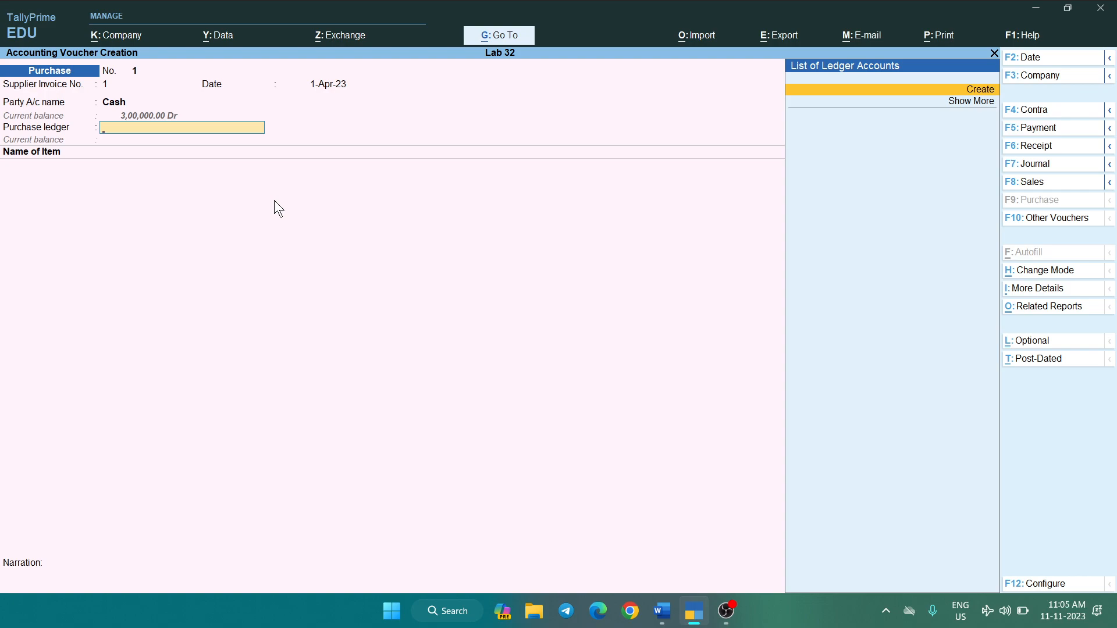
- Create a purchase ledger named Purchase A/c under Purchase Accounts from the Purchase voucher
key(ctrl)
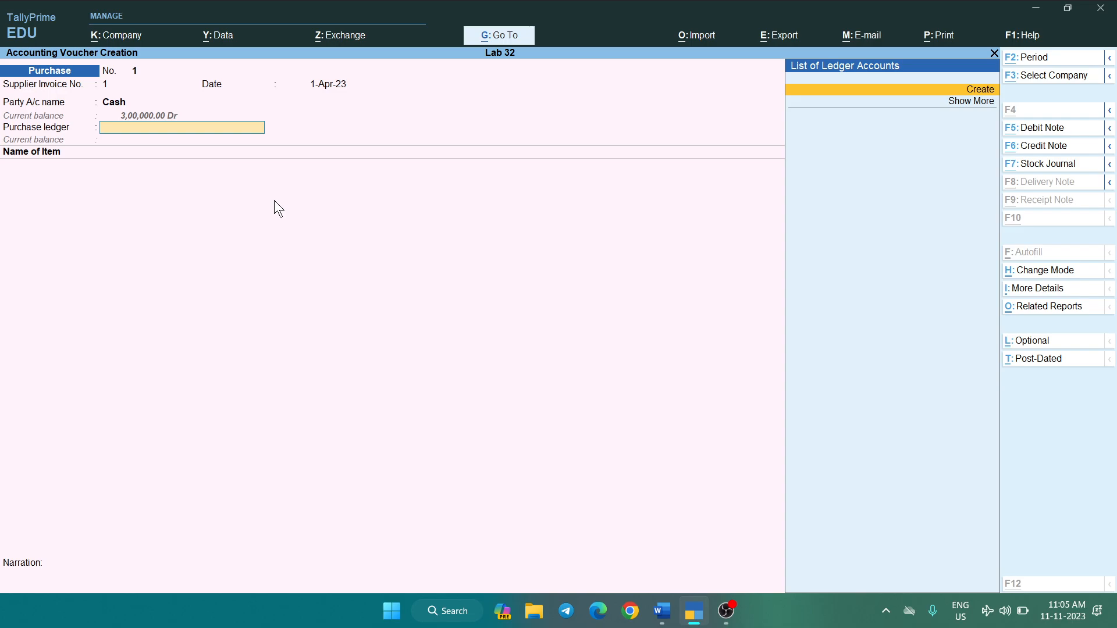
key(alt+c)
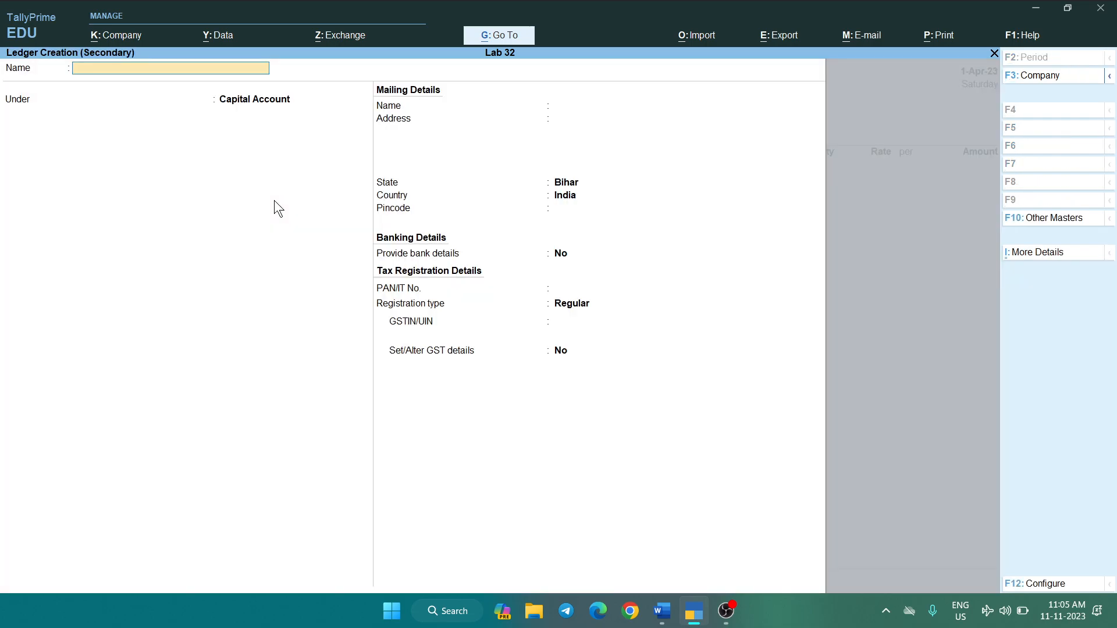
text(Purchase a/c)
key(Return)
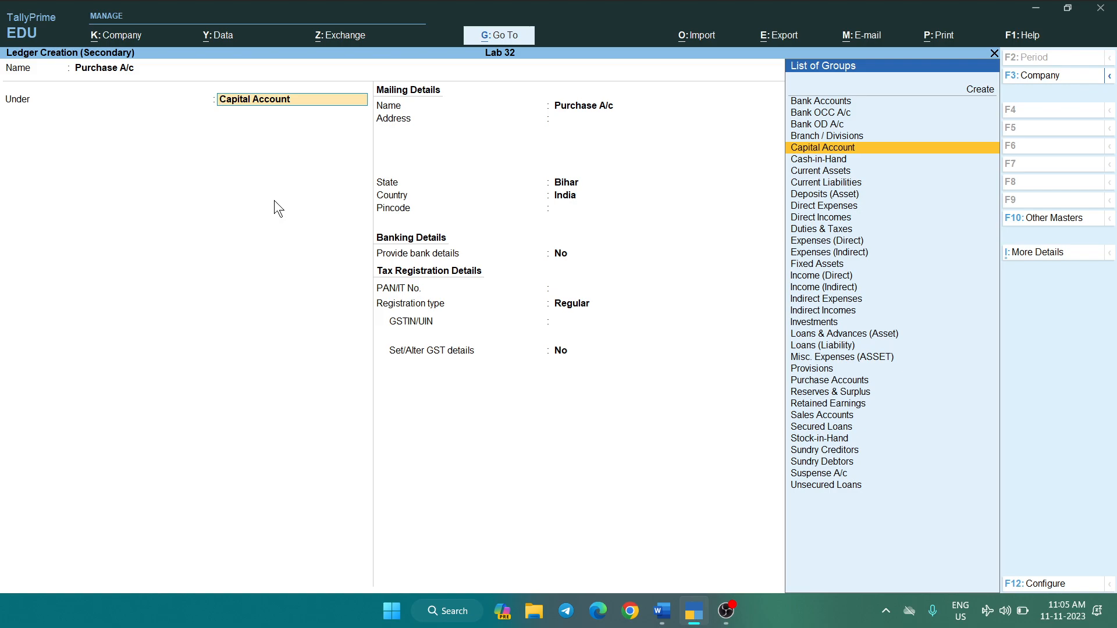
text(Pur)
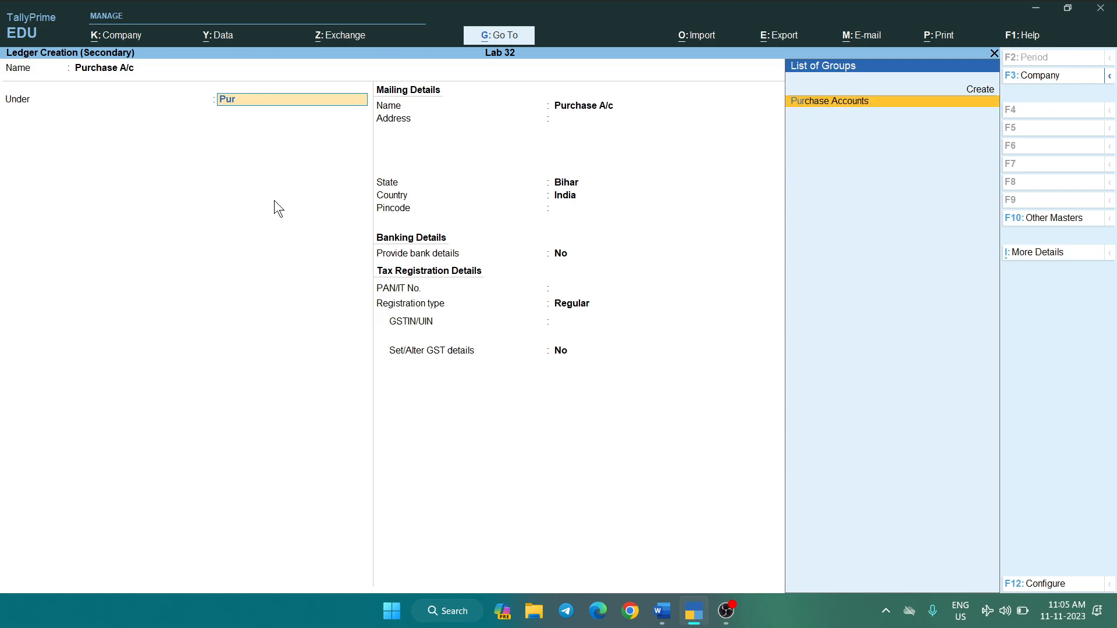
key(Return)
- Set the ledger's type of supply to Goods and save it, leaving the tax classification blank
key(Return)
key(Return)
key(Return)
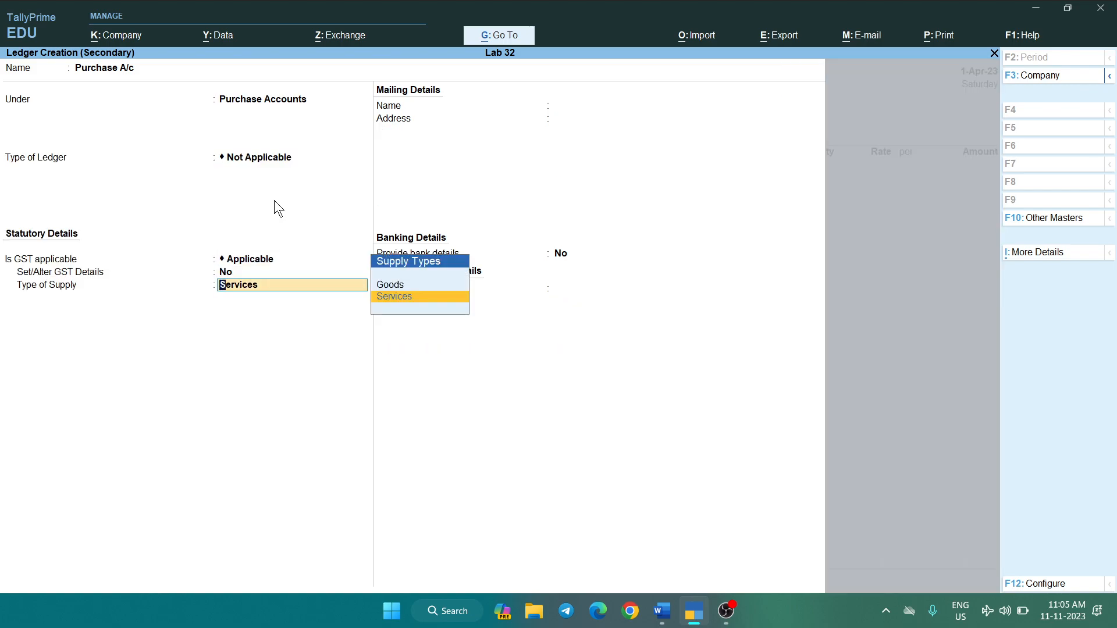
text(G)
key(Return)
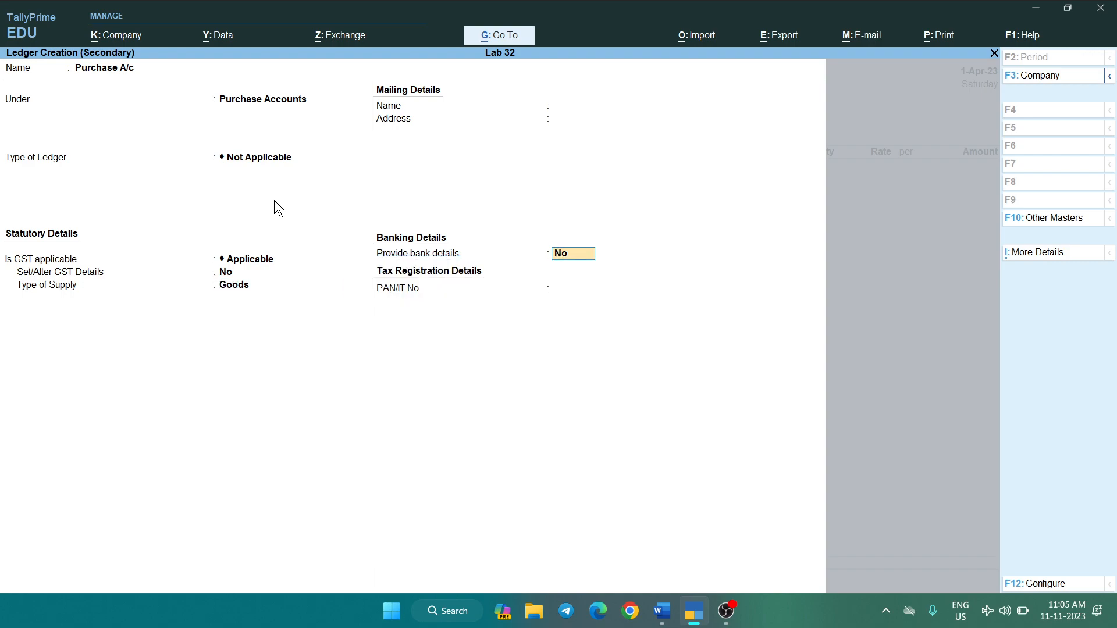
key(ctrl+a)
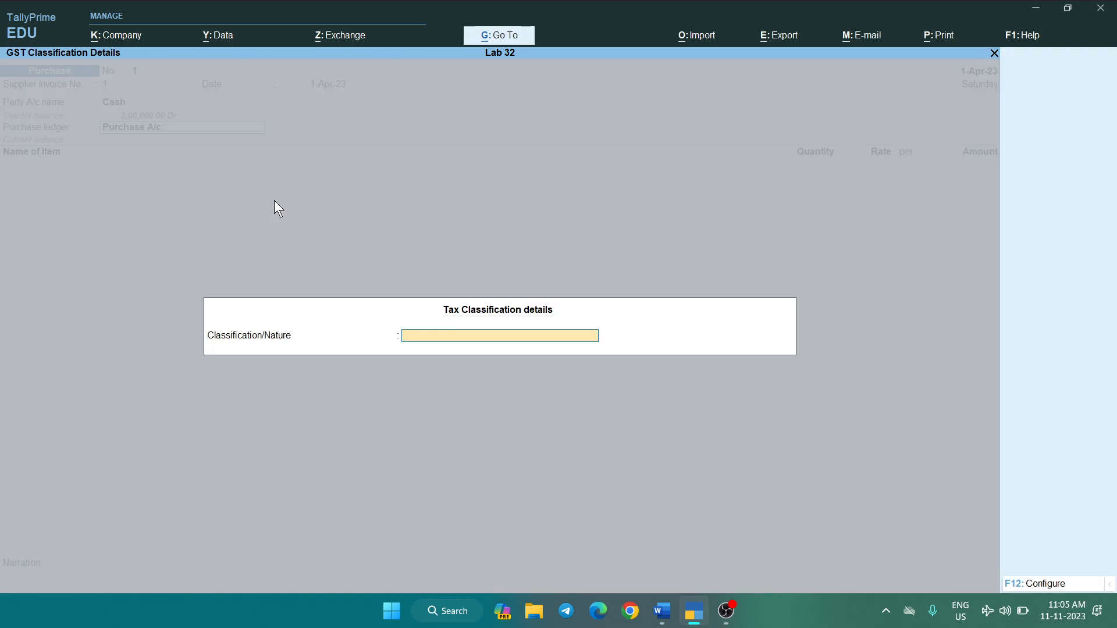
key(Return)
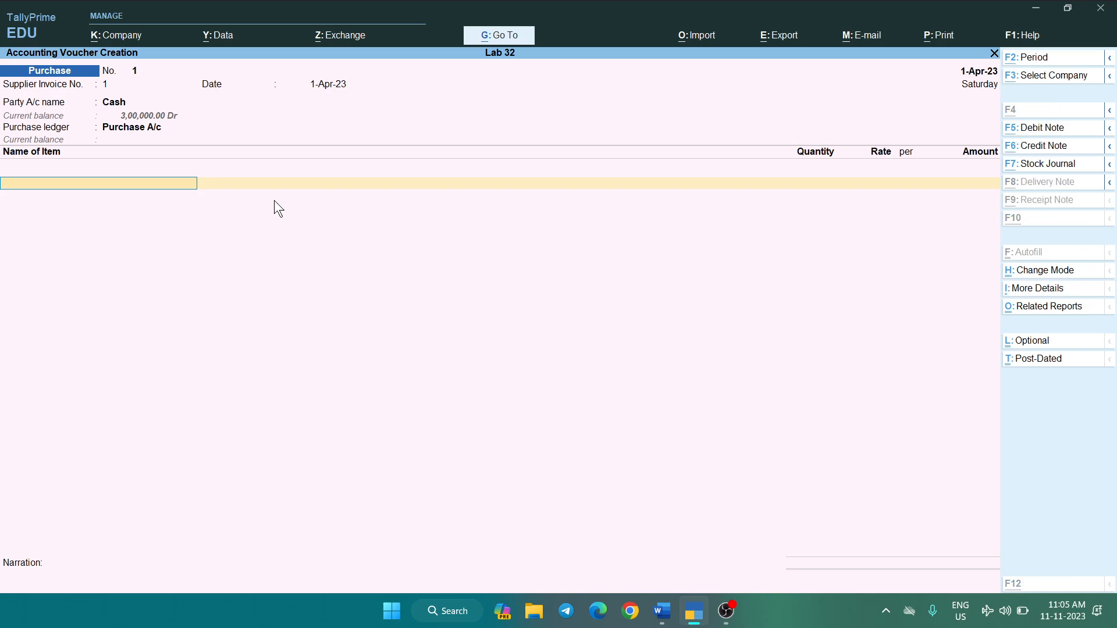
- Start a new stock item named T-Shirts under Primary for the voucher's item line
key(alt+c)
text(T-S)
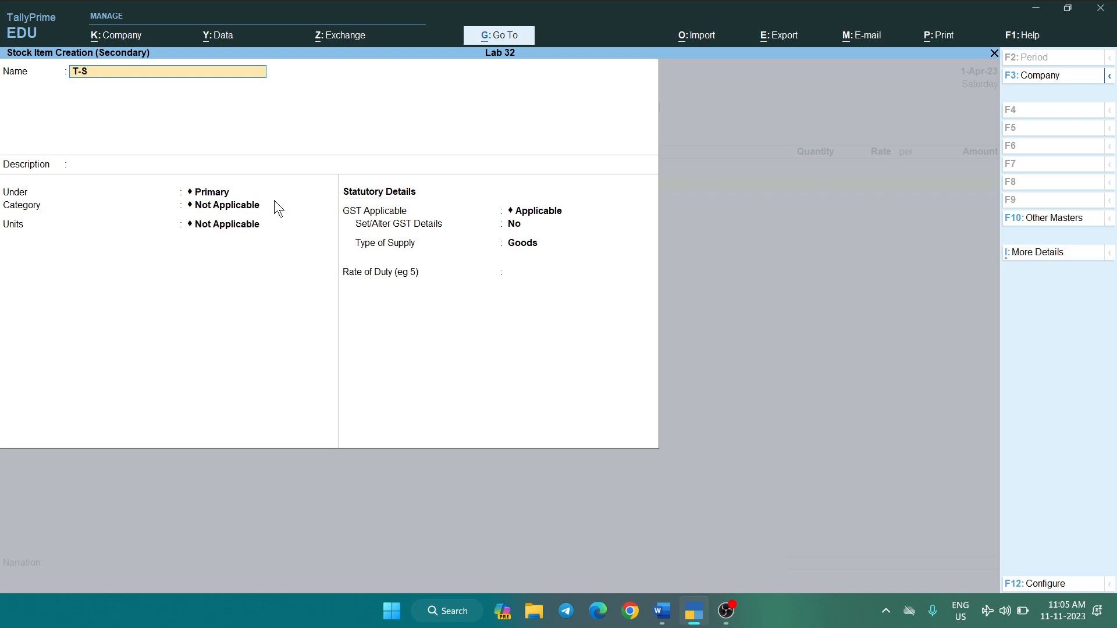
text(hirts)
key(Return)
key(Return)
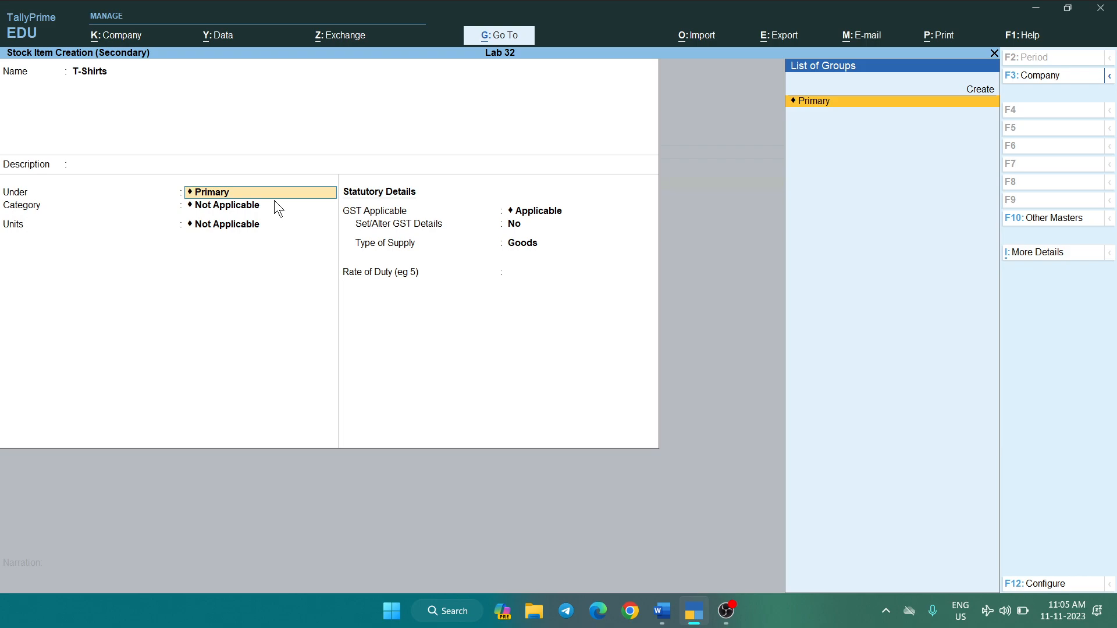
key(Return)
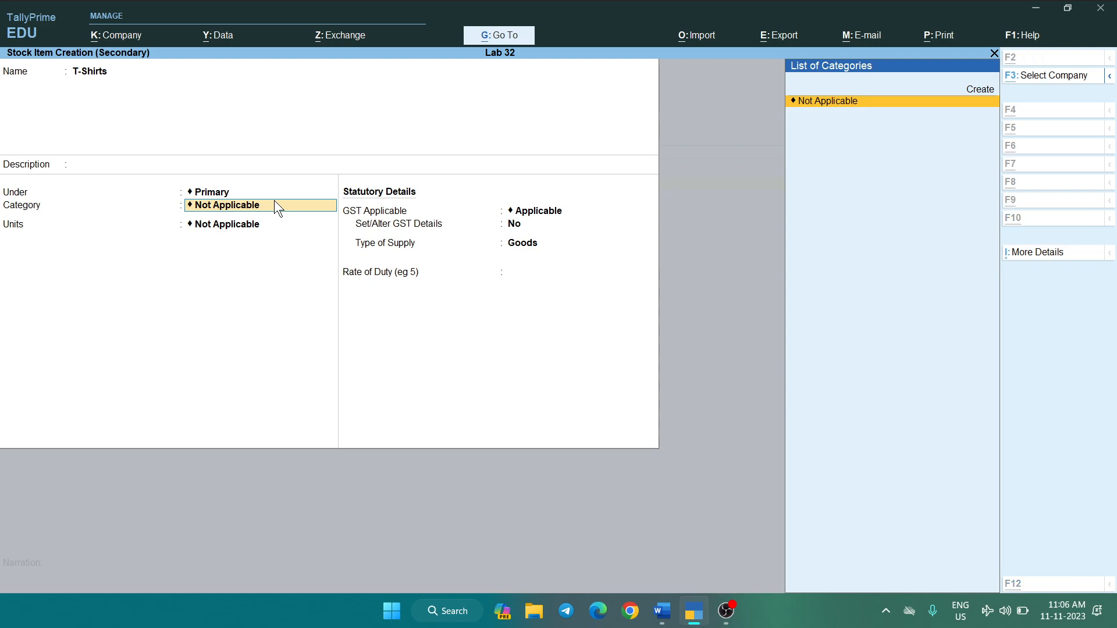
- Create a stock category named Cloths and assign it to the T-Shirts item
key(alt+c)
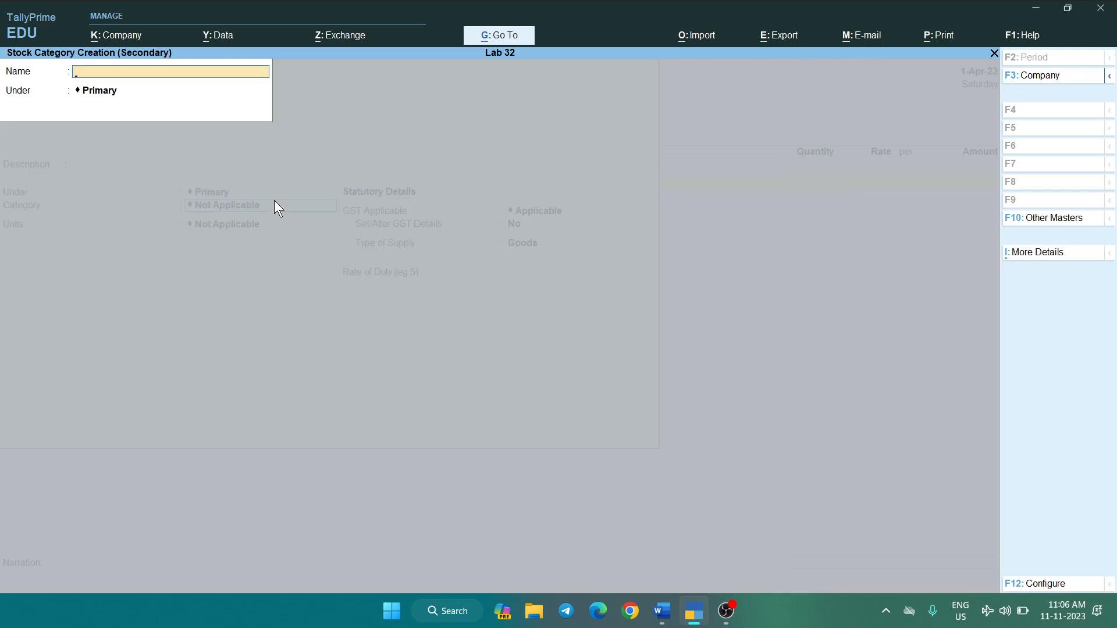
text(C)
text(loth)
text(e)
key(BackSpace)
key(BackSpace)
text(s)
key(ctrl+a)
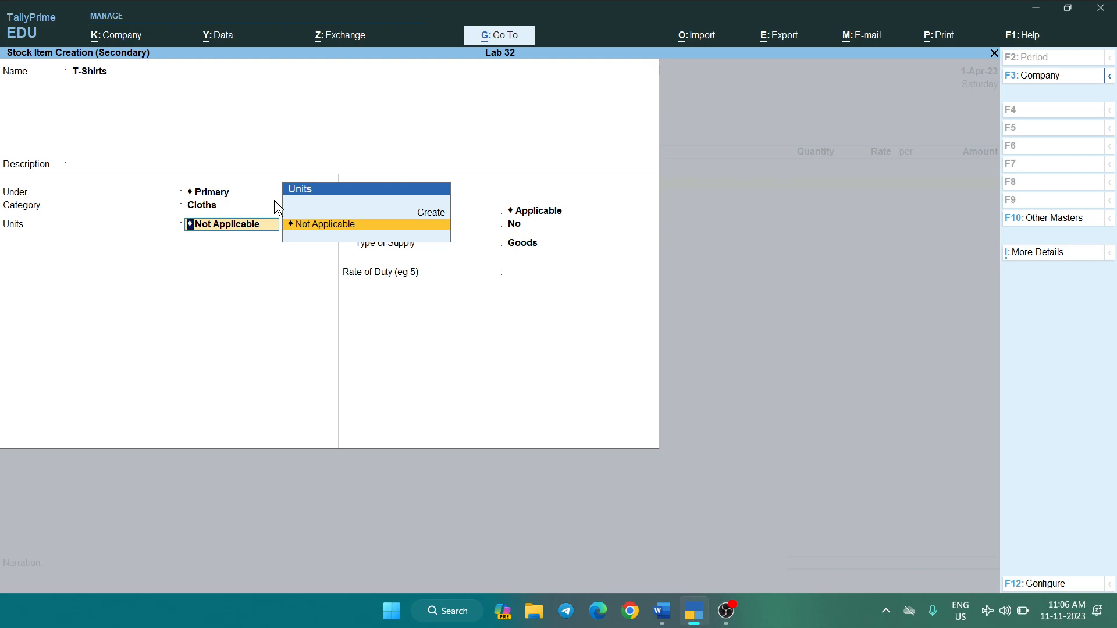
- Create the unit pcs with formal name Pieces and UQC PCS-PIECES for T-Shirts, and save the stock item
key(alt+c)
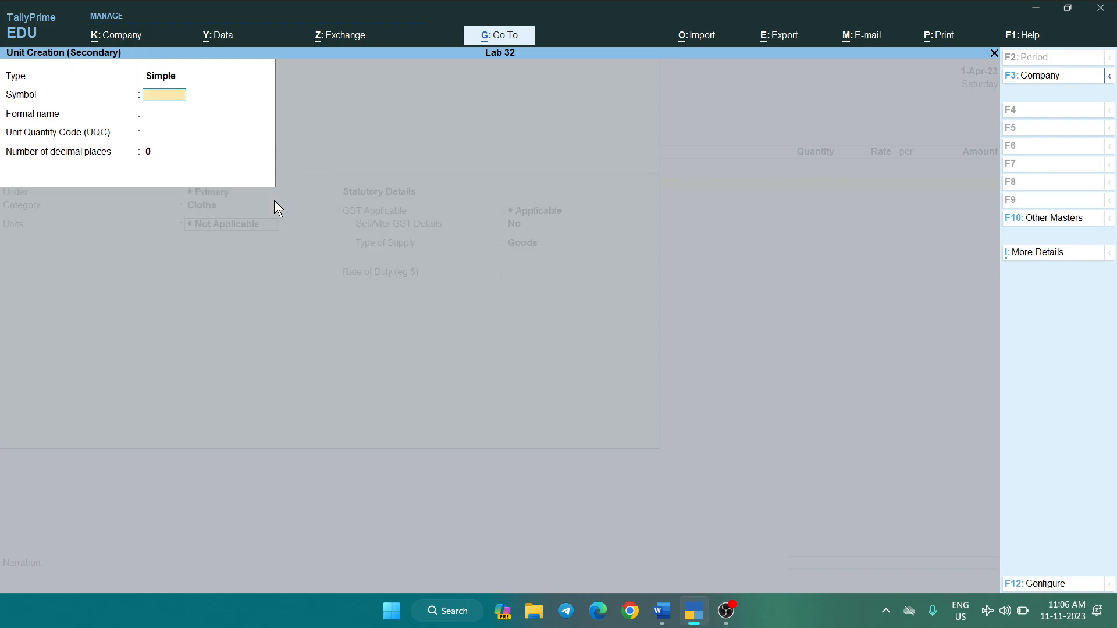
text(pcs)
key(Return)
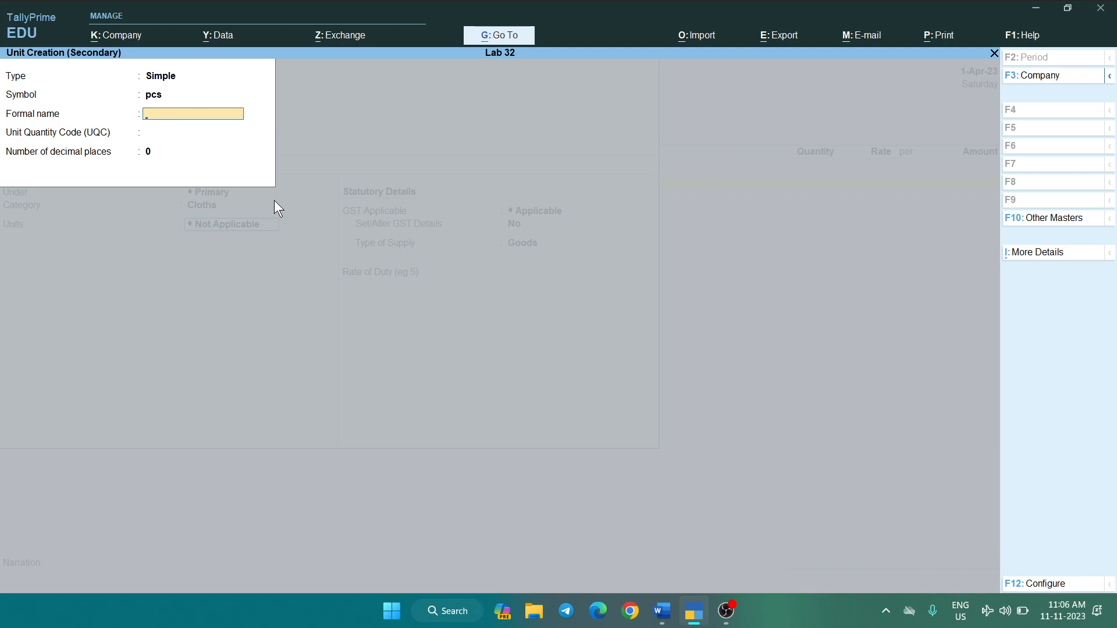
text(Pieces)
key(Return)
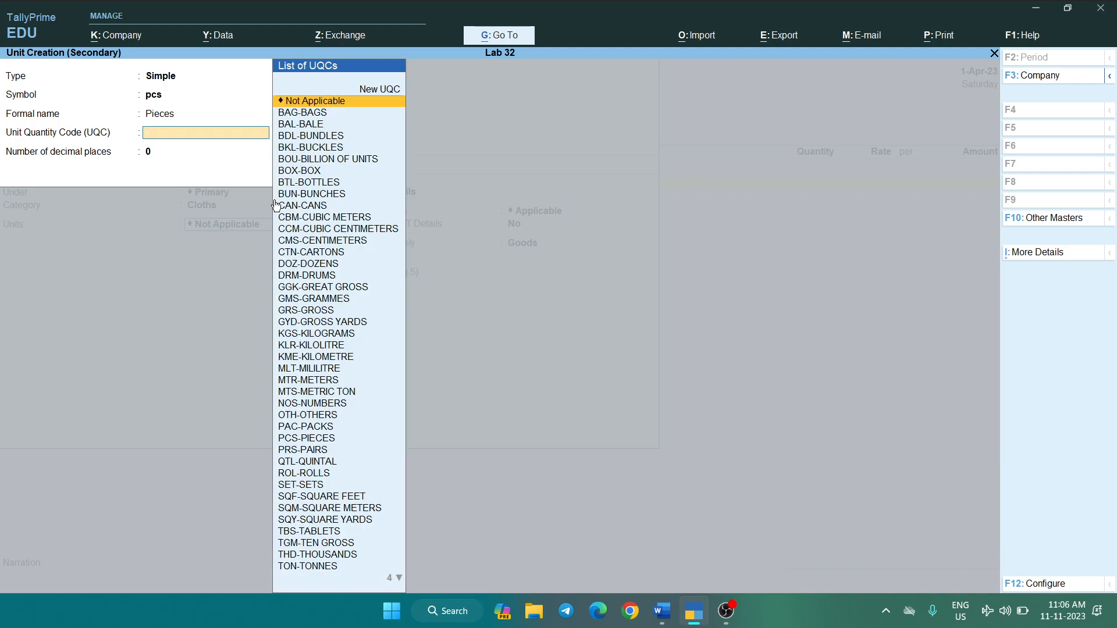
text(pcs)
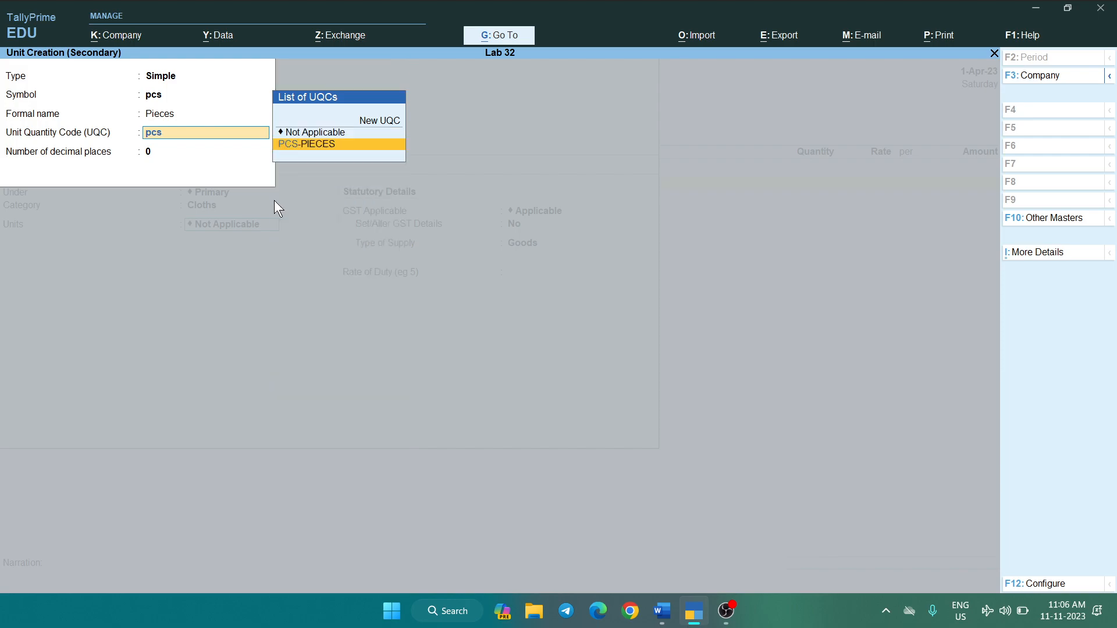
key(Return)
key(ctrl)
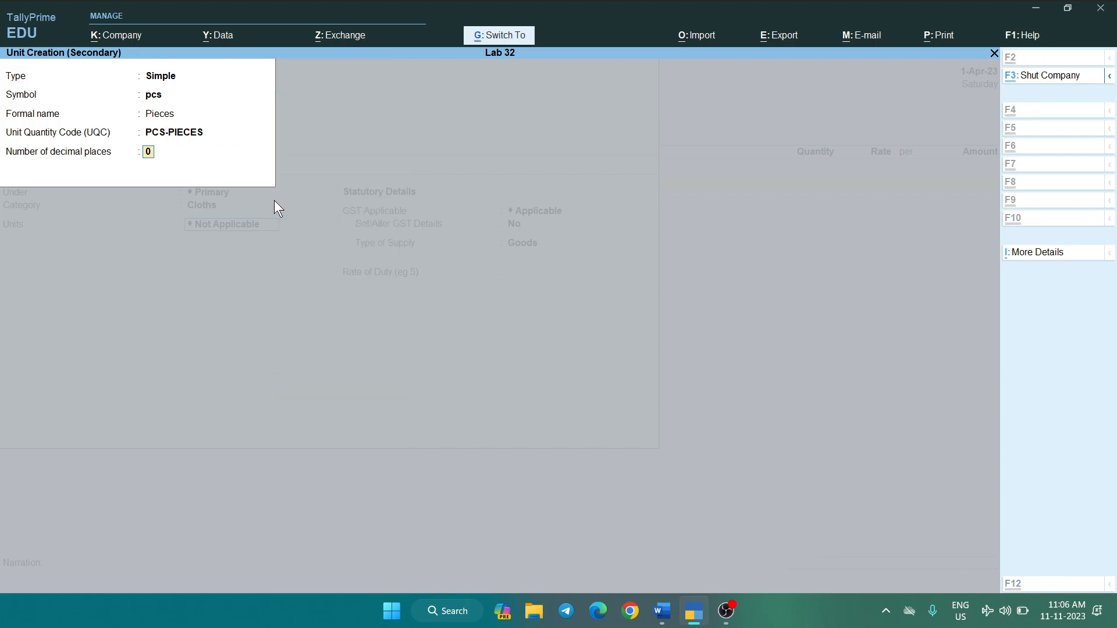
key(ctrl+a)
key(Return)
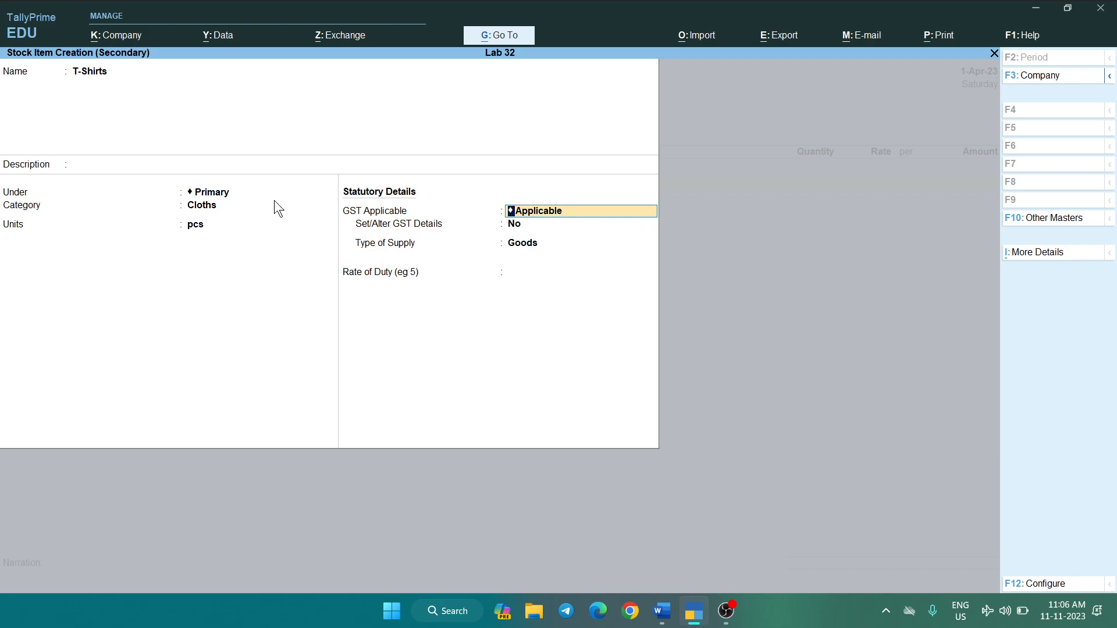
key(ctrl)
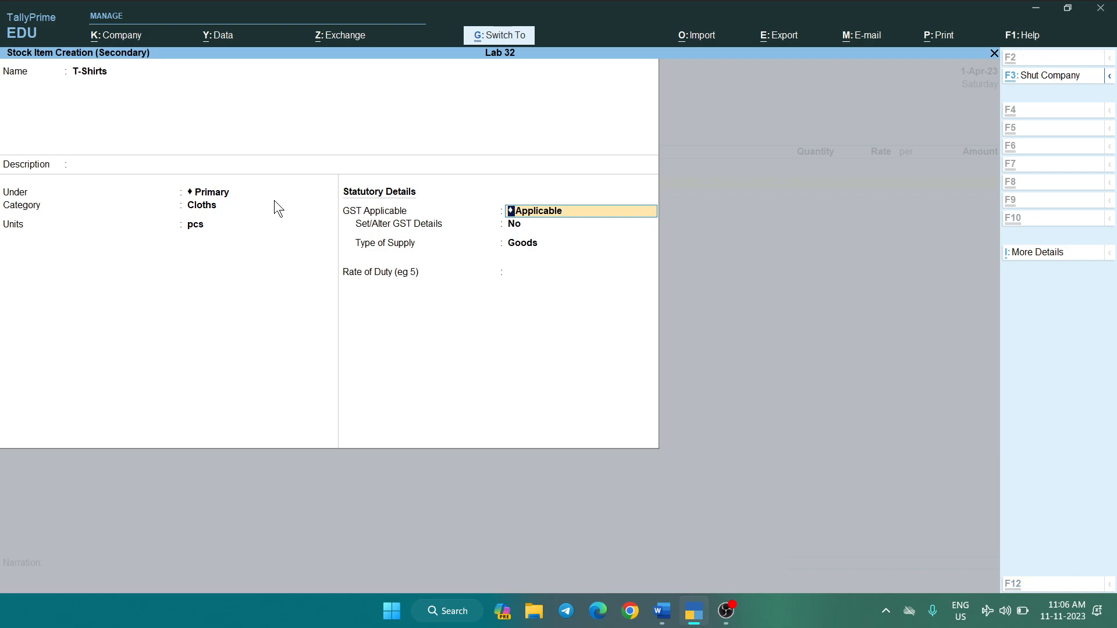
key(ctrl+a)
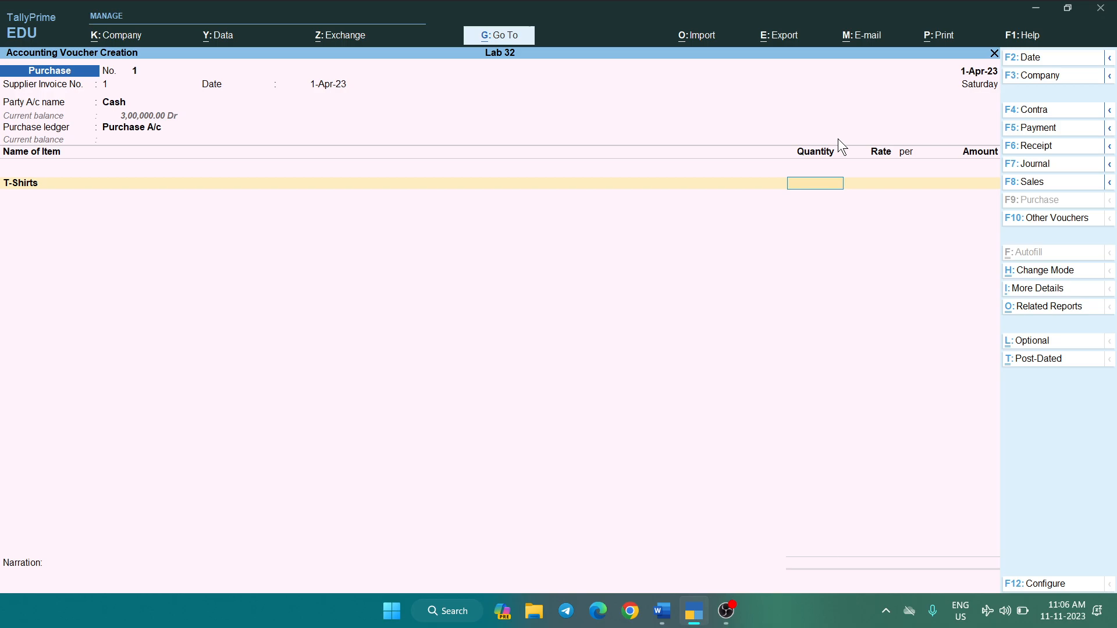
- Switch to the Word document to check the T-Shirt purchase quantity and rate, and return to TallyPrime
key(alt+Tab)
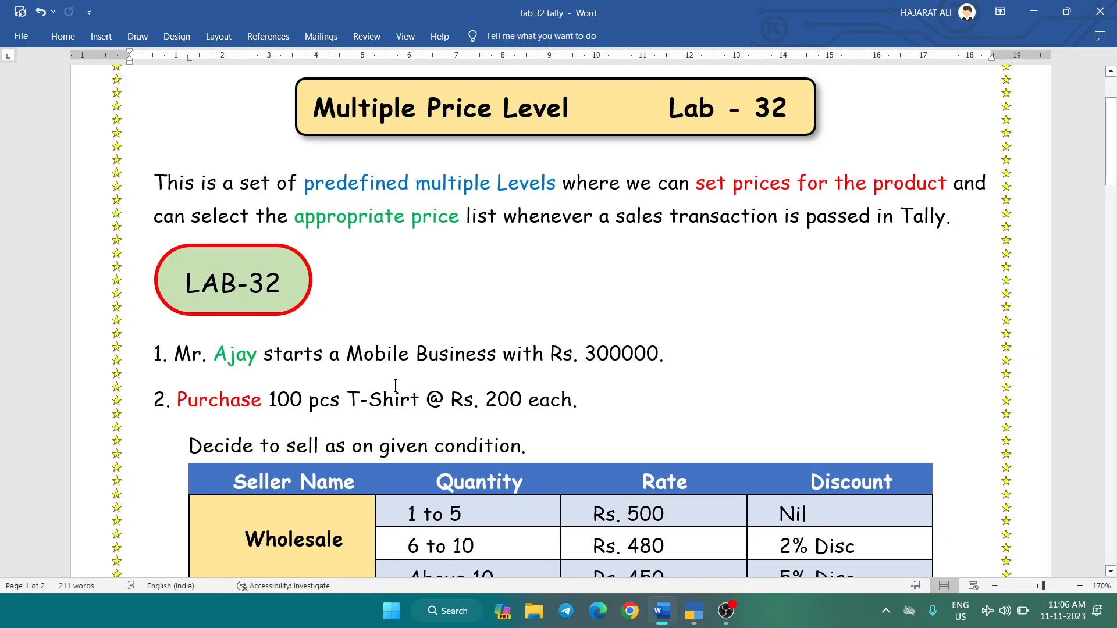
drag(268, 410, 513, 414)
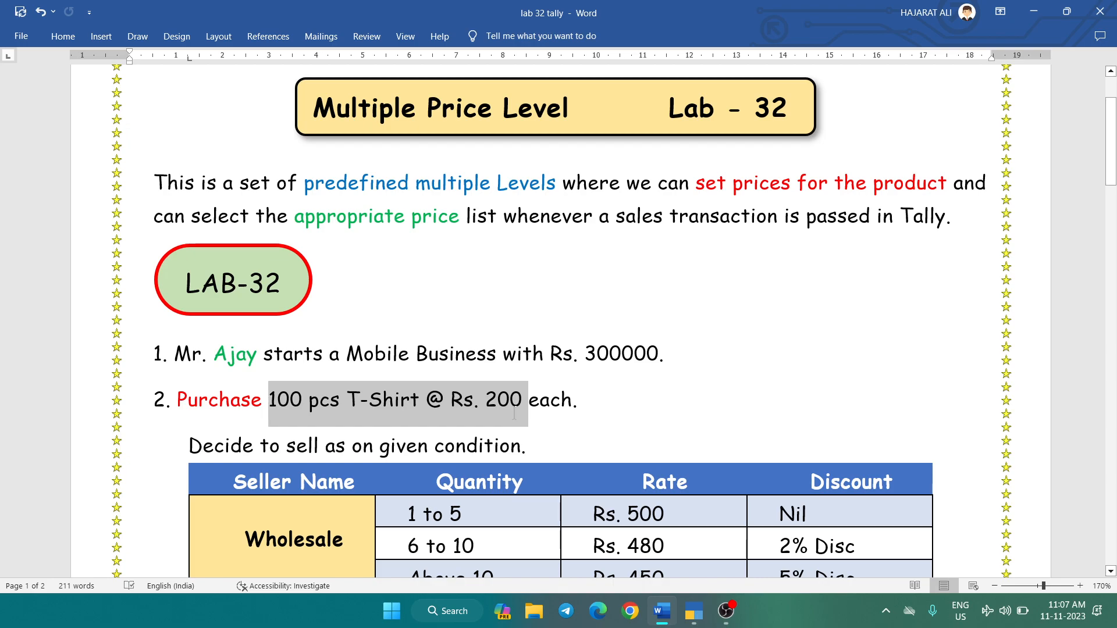
drag(514, 414, 514, 414)
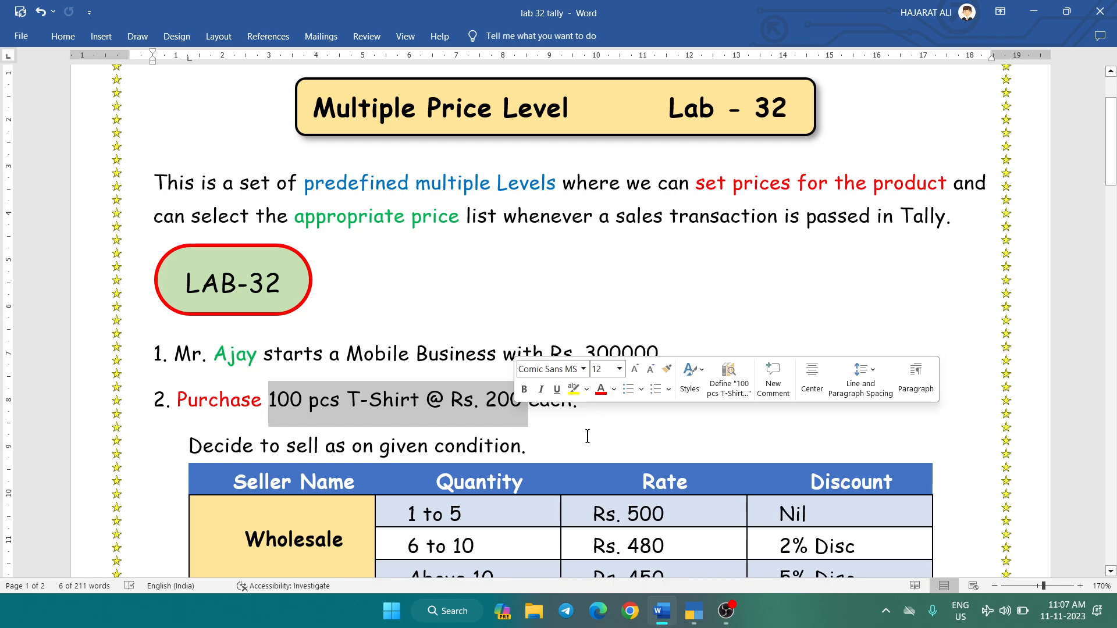
key(alt+Tab)
- Enter 100 pcs of T-Shirts at a rate of 200 and save the purchase voucher
text(100)
key(Return)
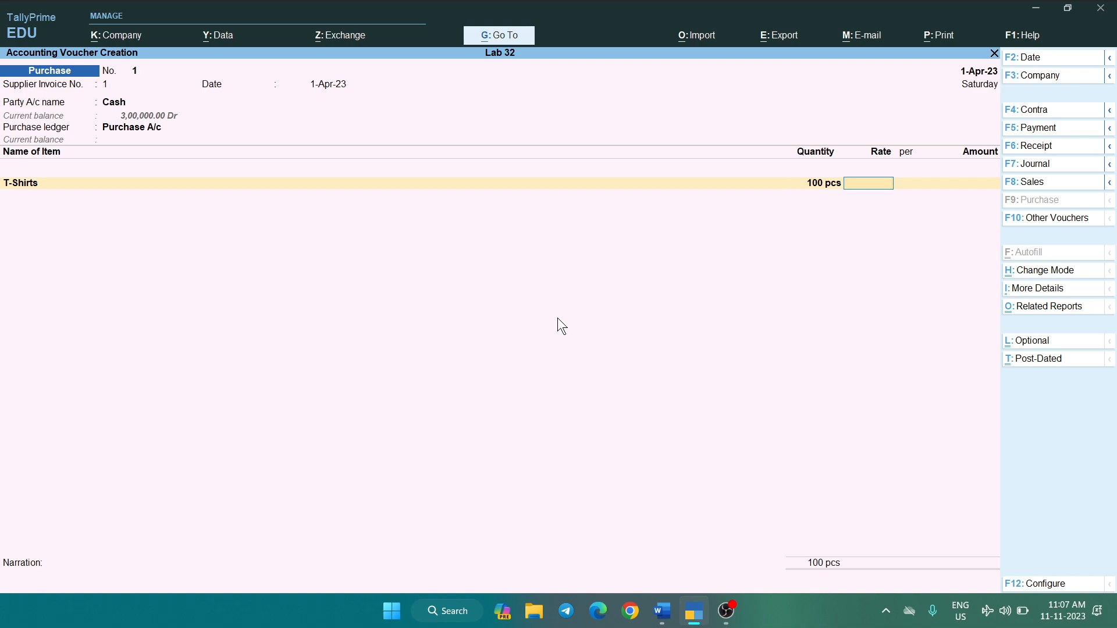
text(200)
key(Return)
key(Return)
key(Return)
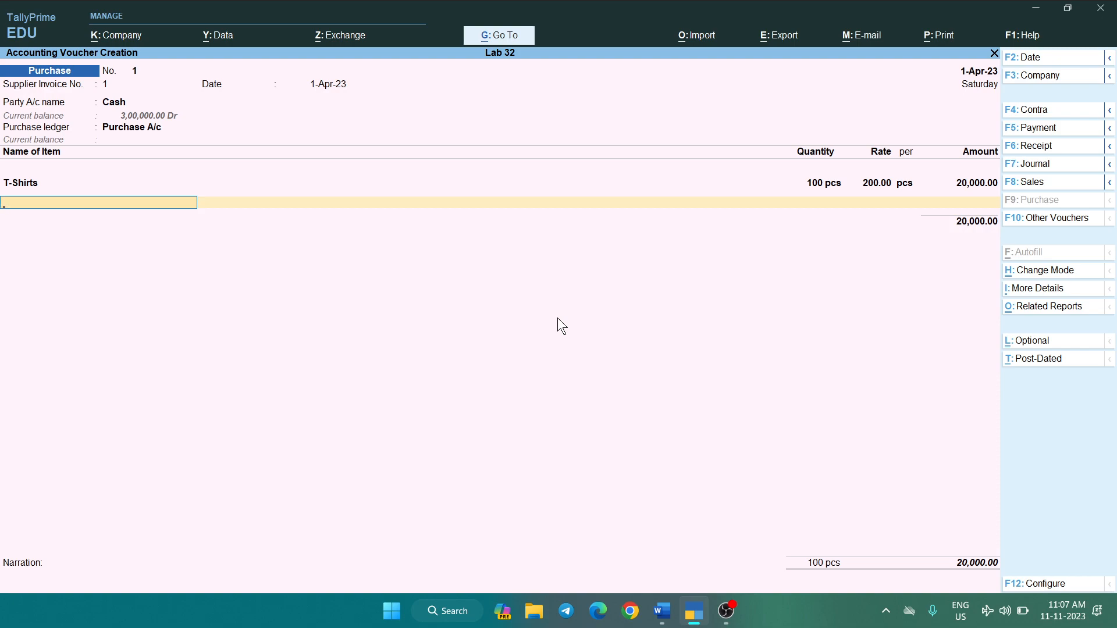
key(ctrl)
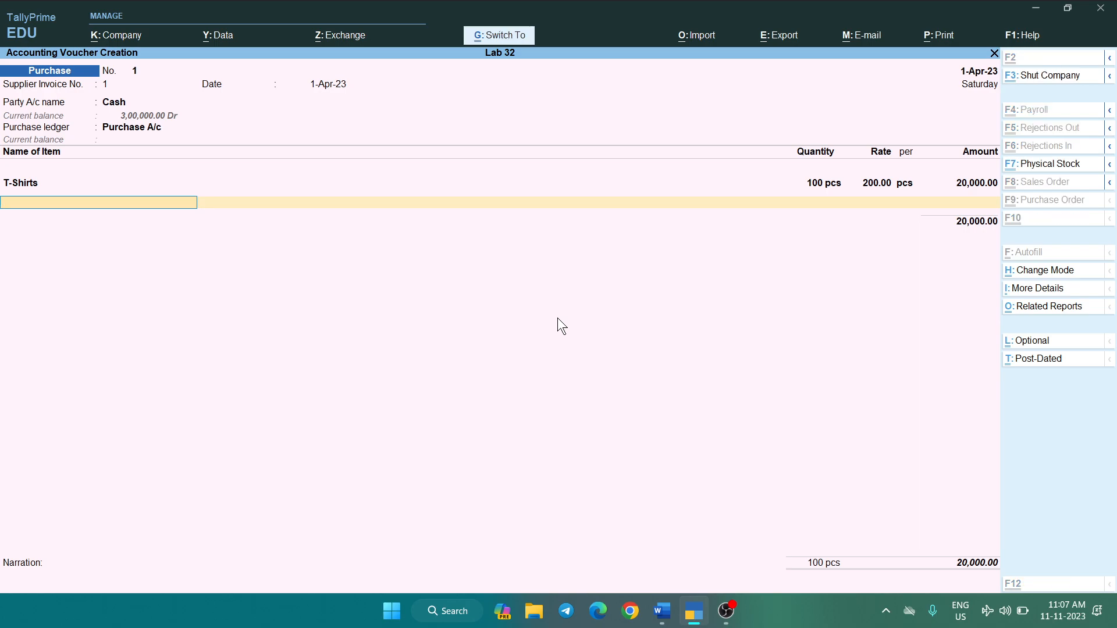
key(ctrl+a)
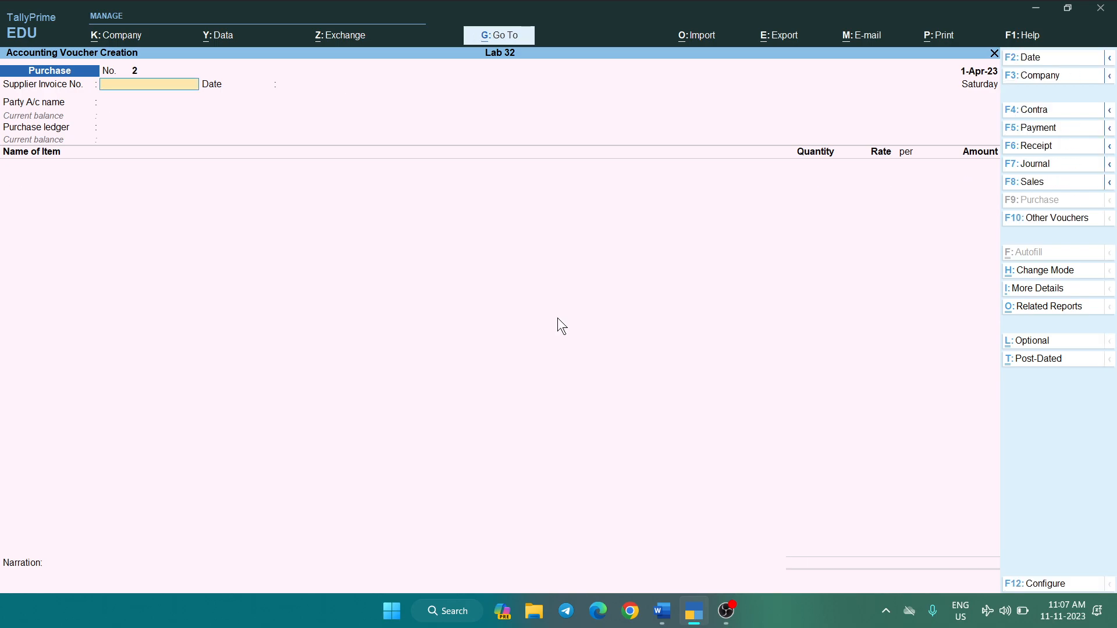
- Switch to the Word document and examine the Wholesale and Retailer rates and discounts for each quantity range
key(alt+Tab)
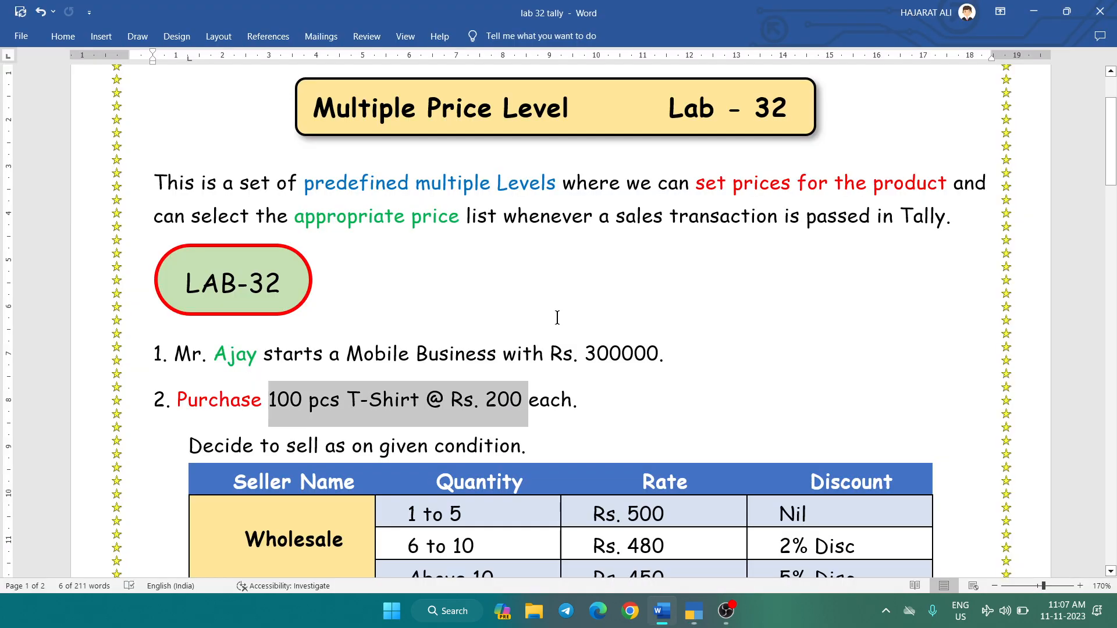
click(590, 402)
scroll(590, 403, down, 3)
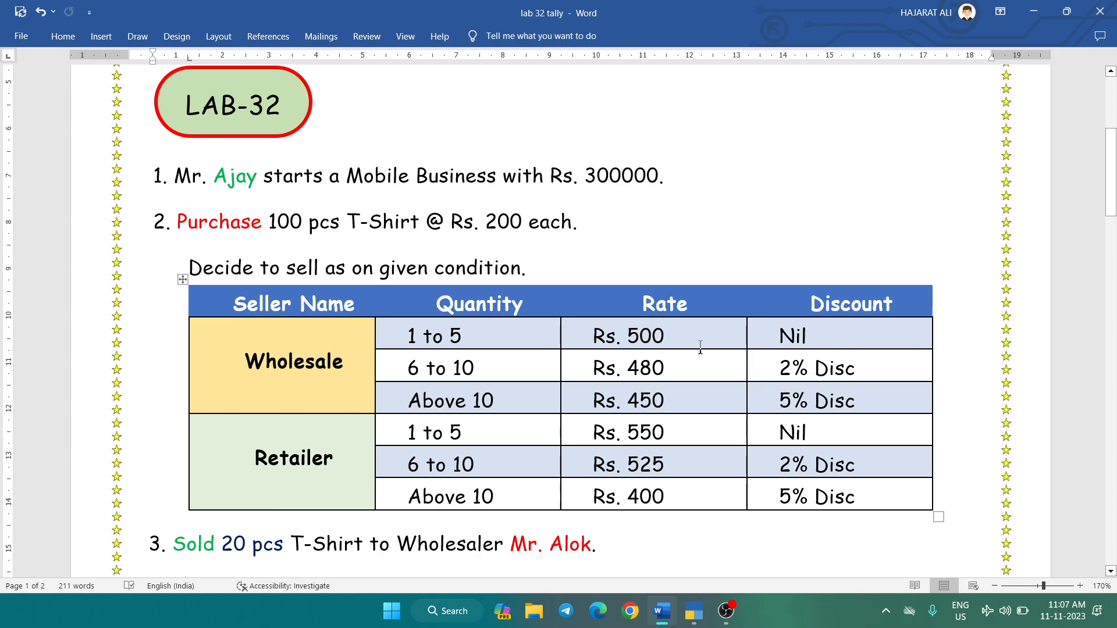
drag(695, 333, 693, 386)
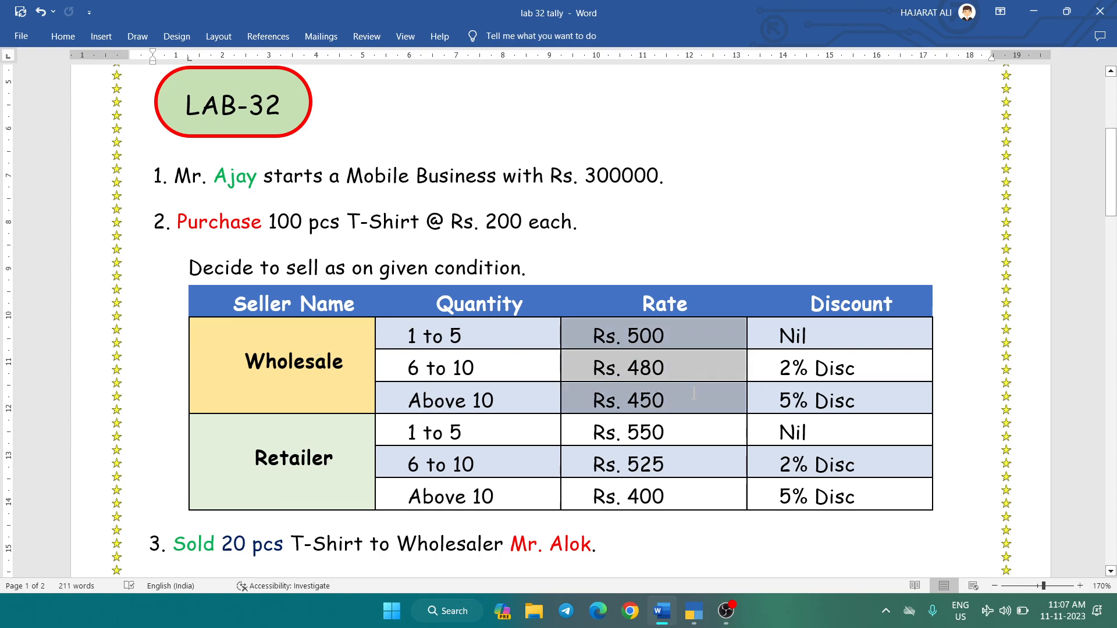
drag(843, 340, 859, 402)
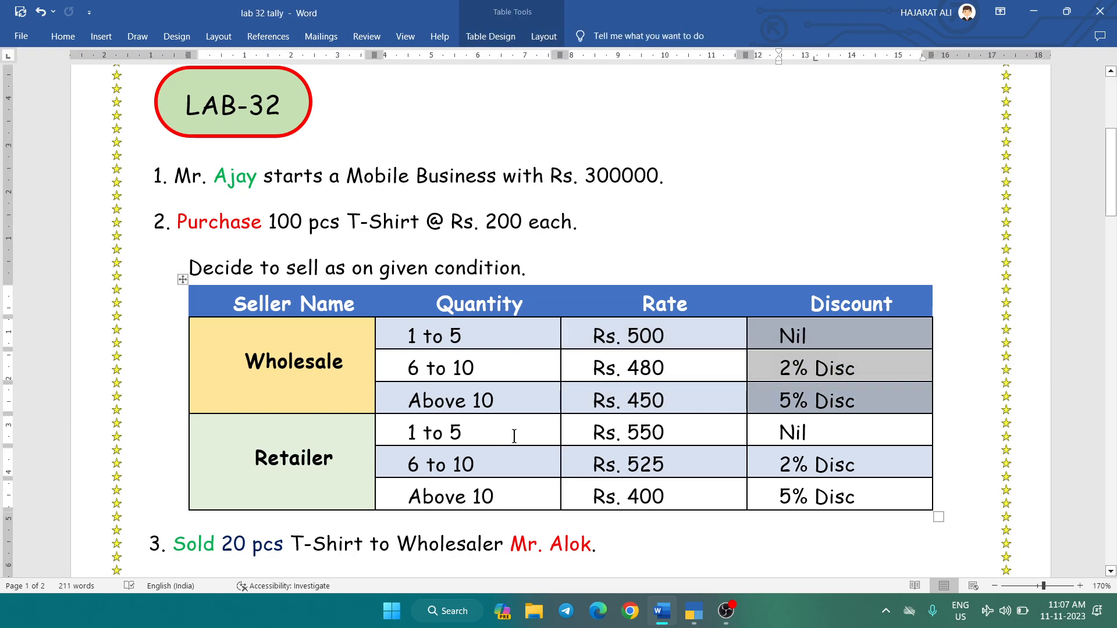
drag(670, 433, 681, 486)
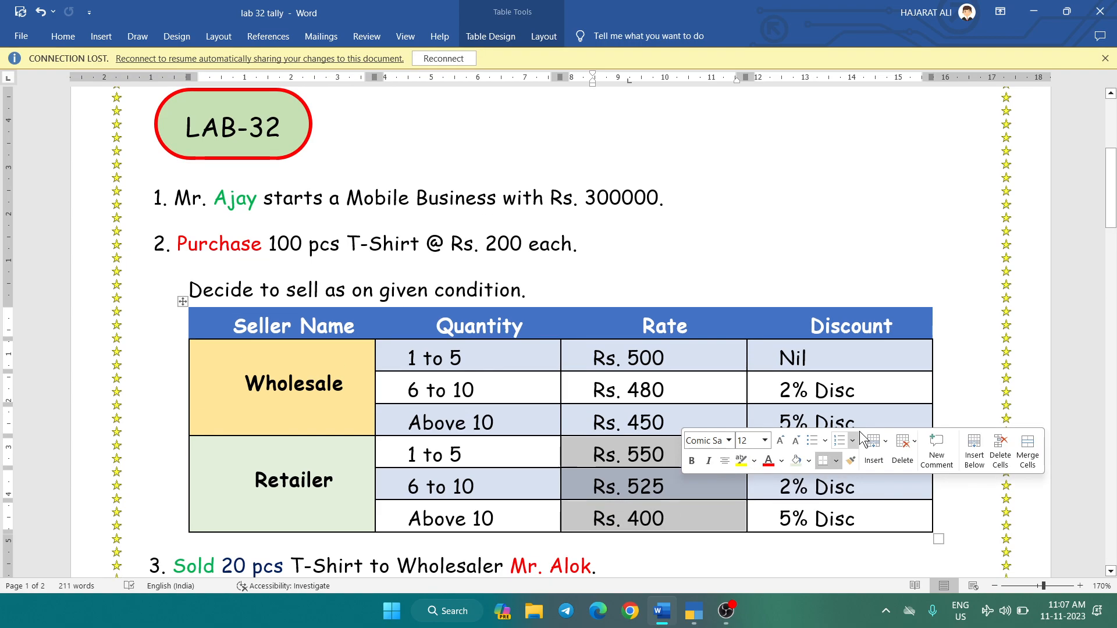
click(882, 492)
drag(882, 491, 875, 459)
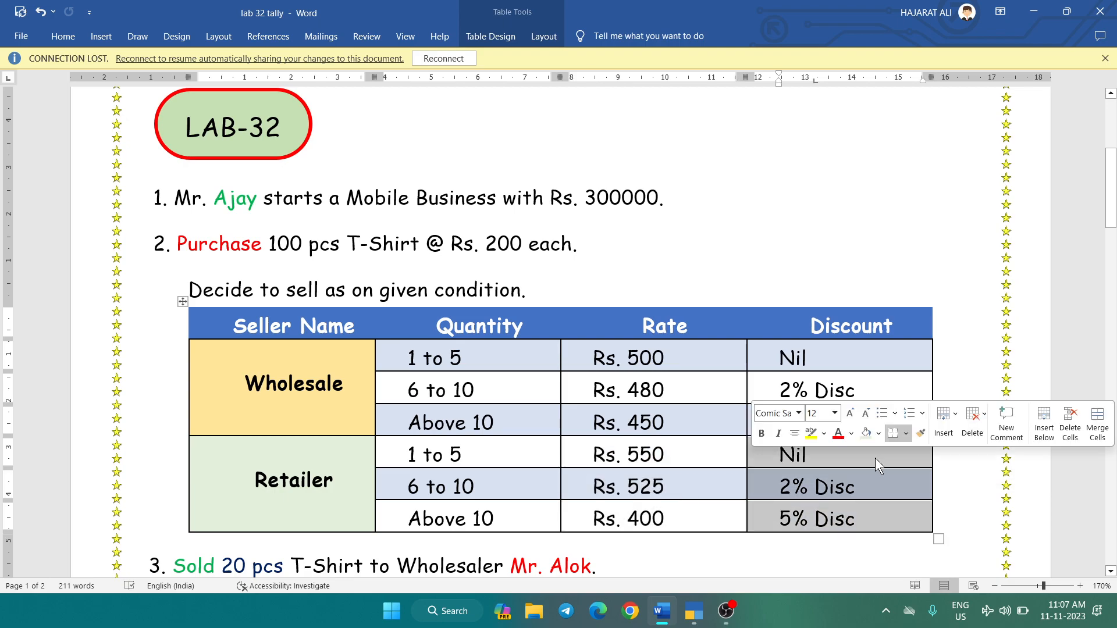
click(639, 485)
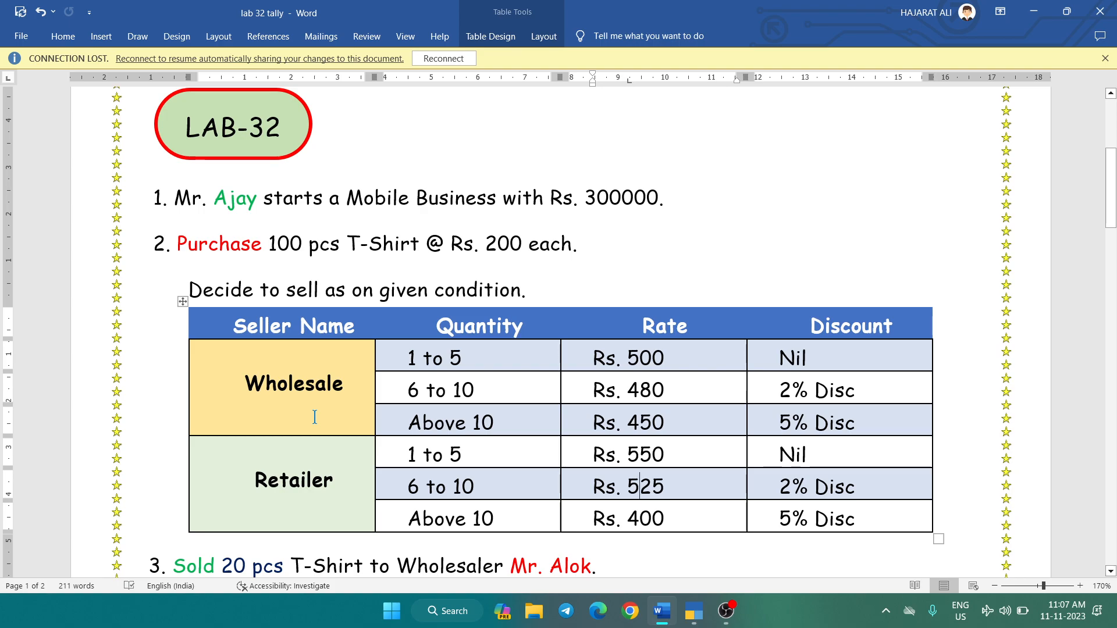
- Switch to TallyPrime, leave the purchase voucher and open the creation of a price list by stock group
key(alt+Tab)
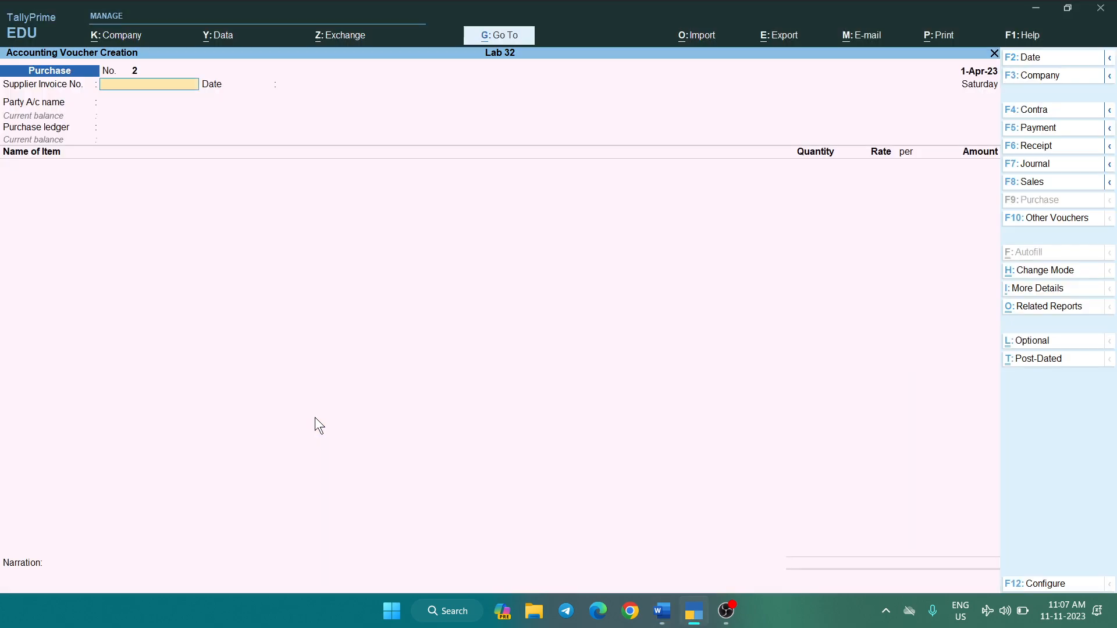
key(Escape)
key(Escape)
key(Escape)
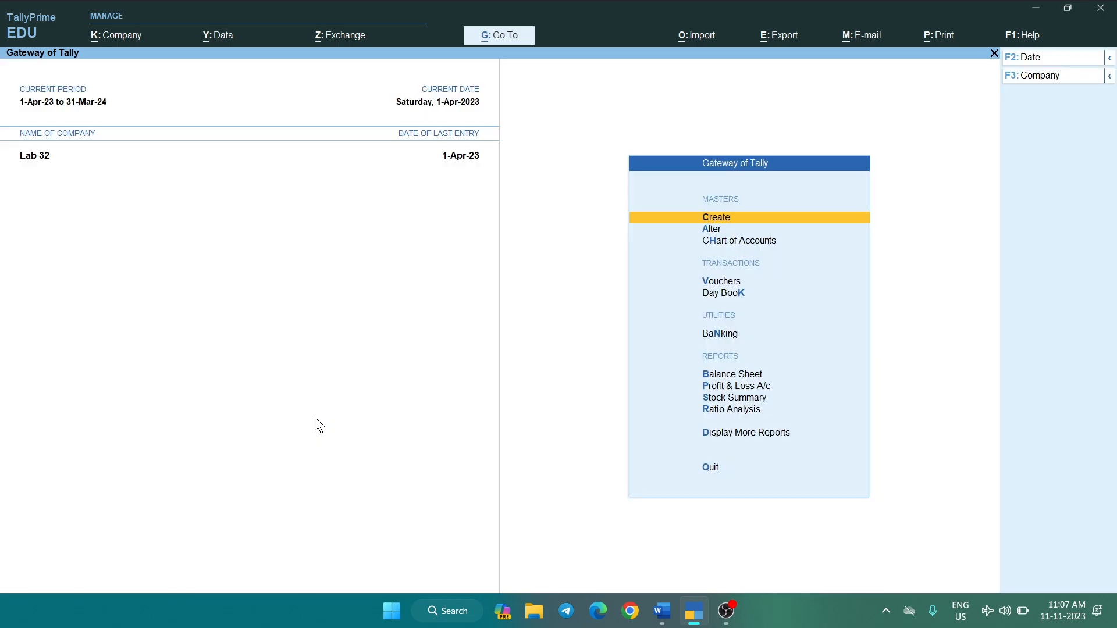
key(Return)
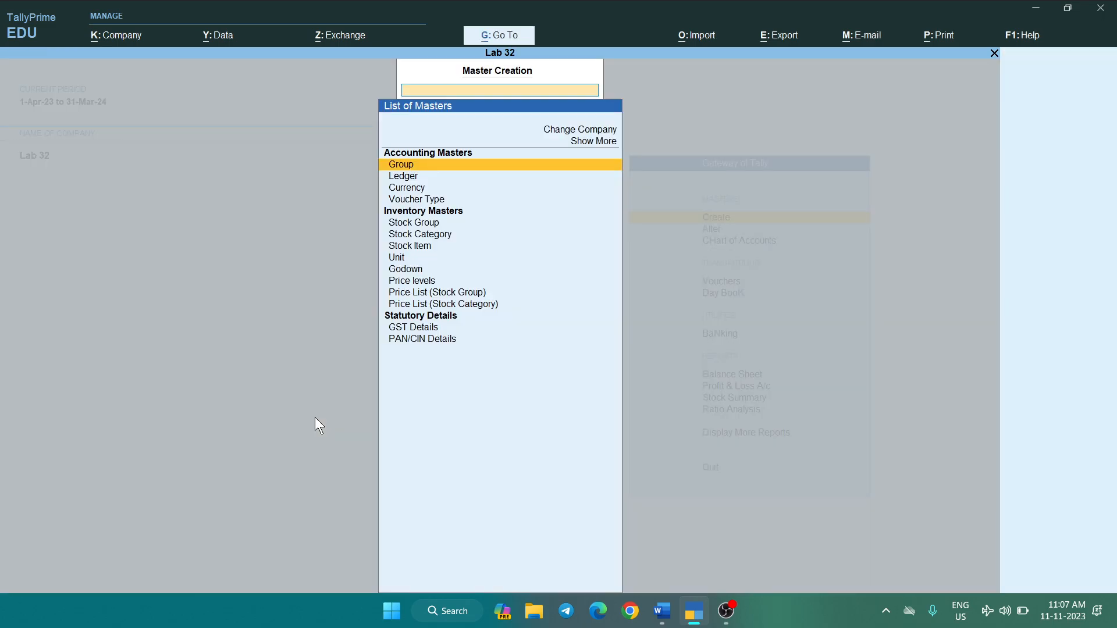
key(Down)
key(Down)
key(Down)
key(Down)
key(Down)
key(Down)
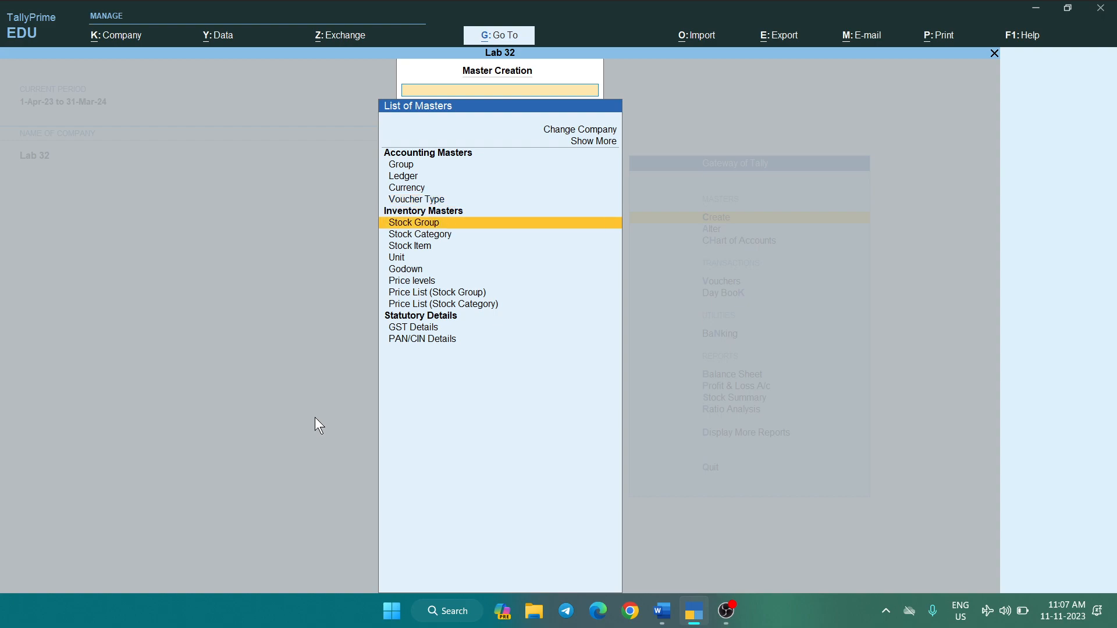
key(Down)
key(Down)
key(Down)
key(Down)
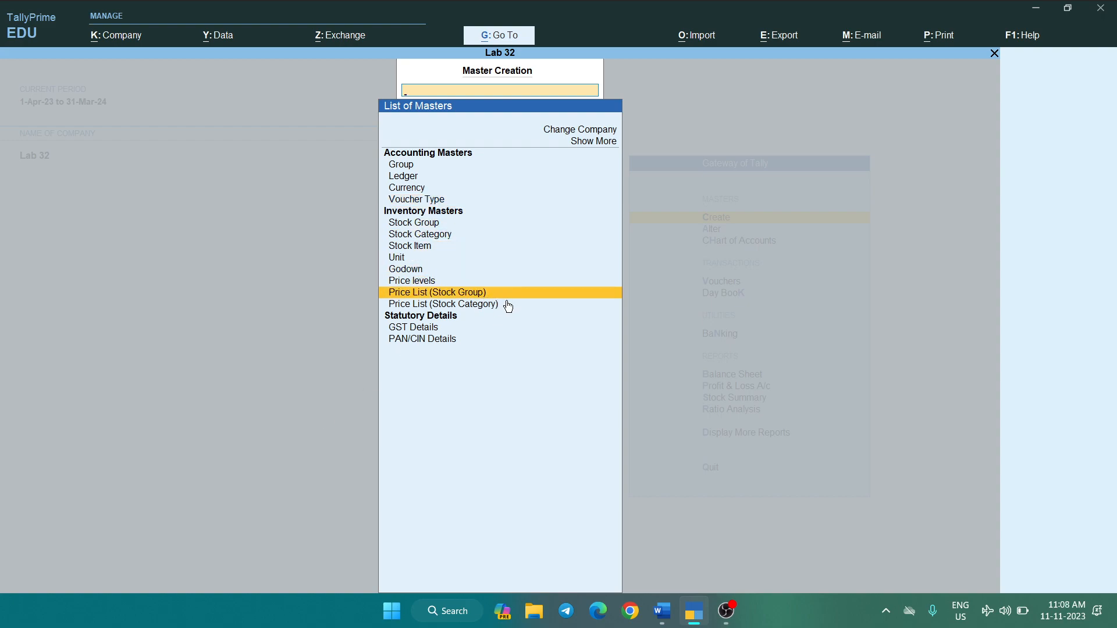
key(Return)
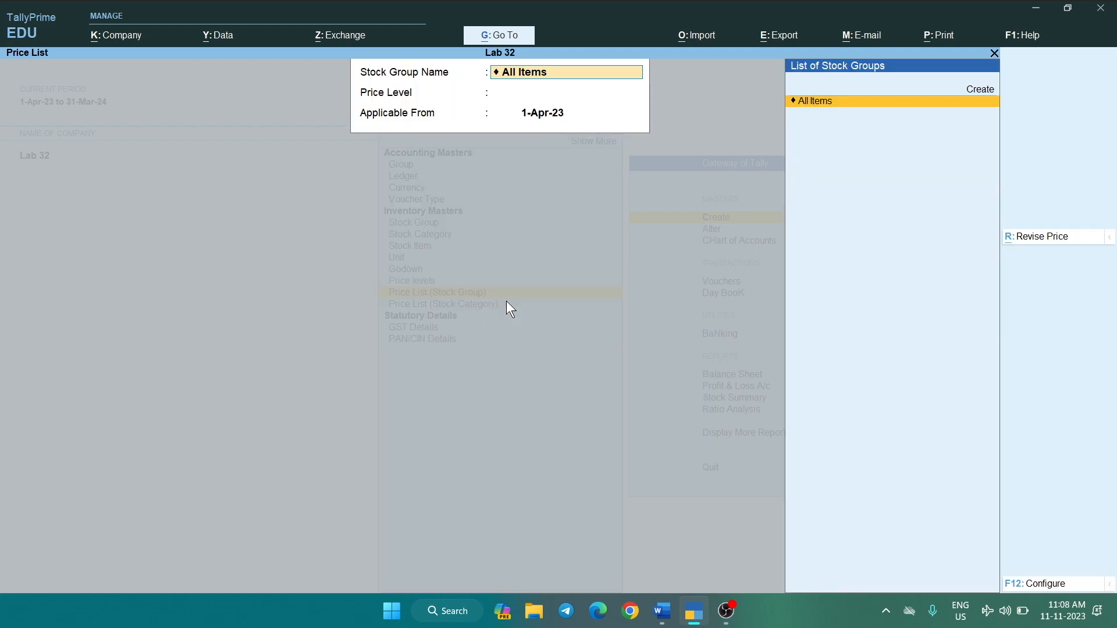
- Start the Wholesale price list for All Items, applicable from 1-Apr-23, and add the T-Shirts item
key(Return)
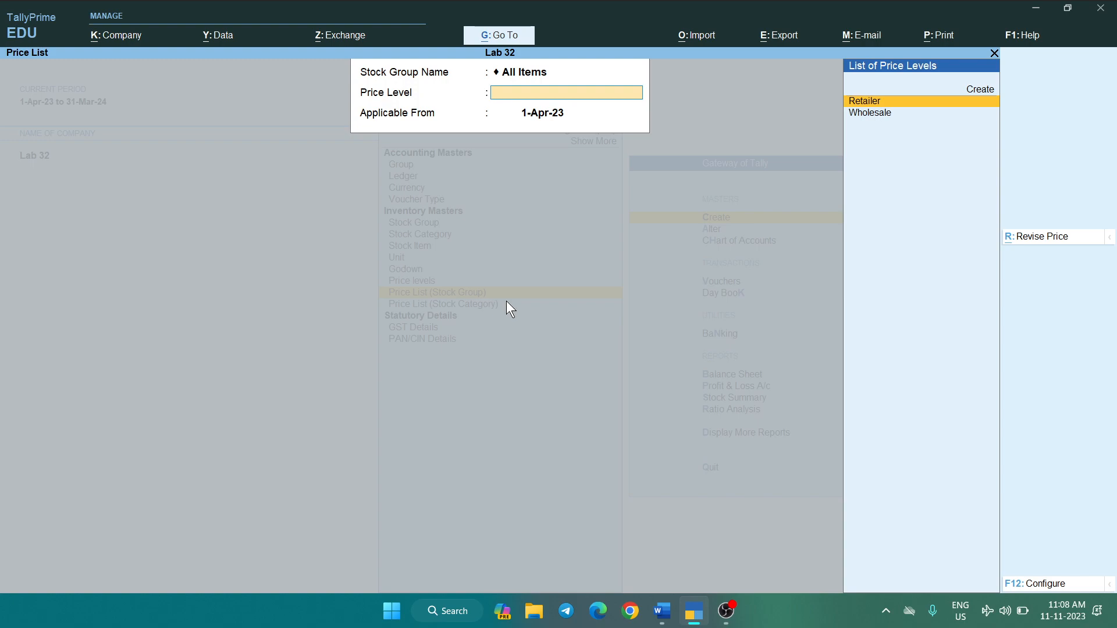
click(935, 114)
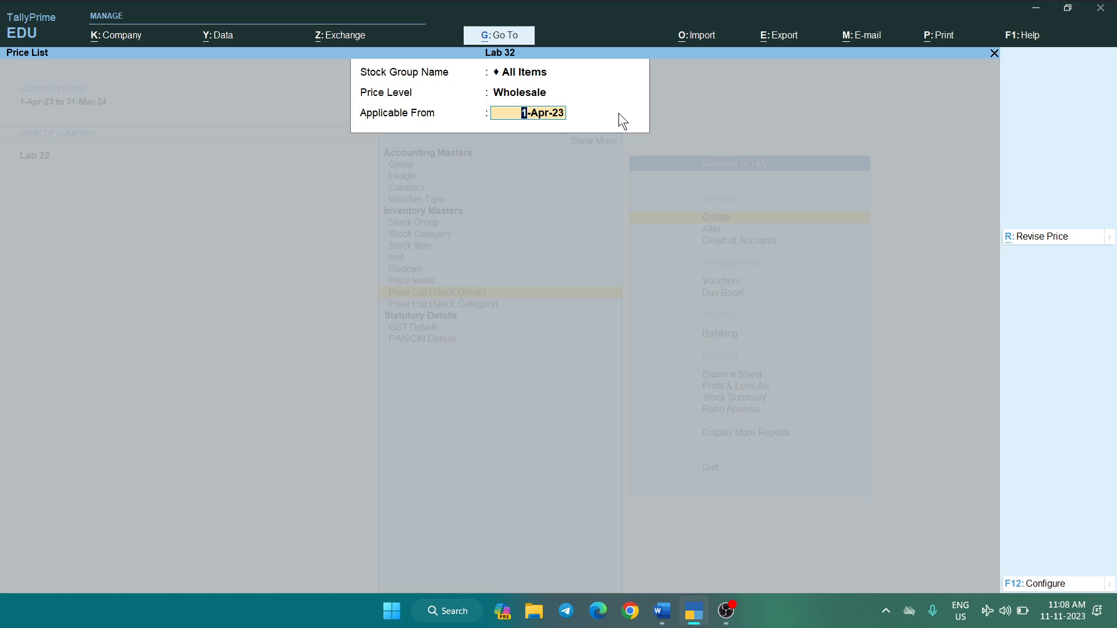
key(Return)
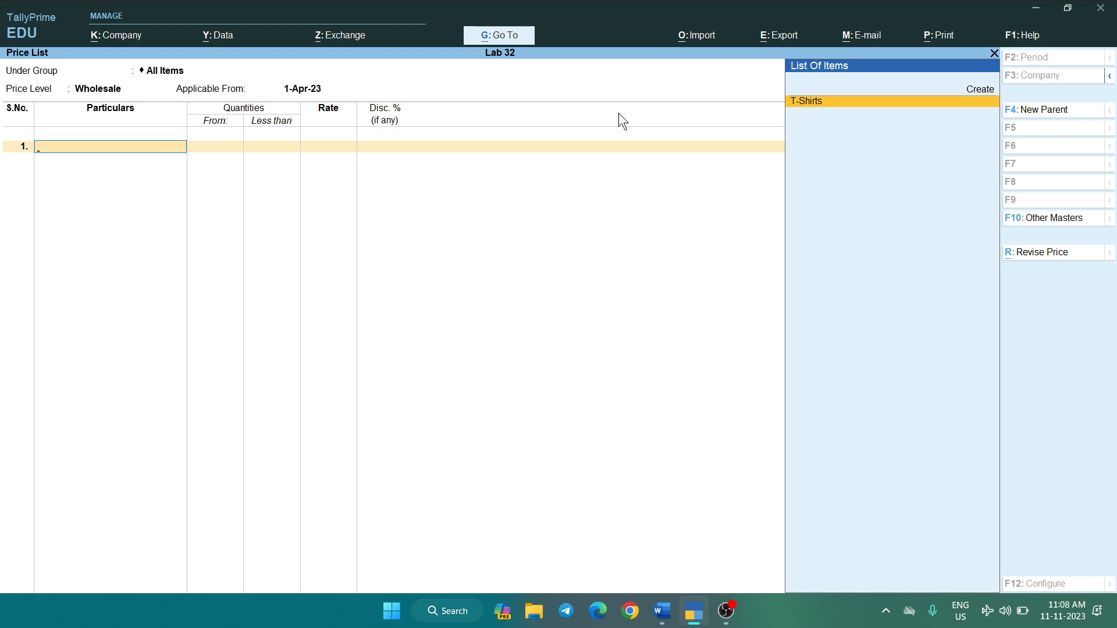
key(Return)
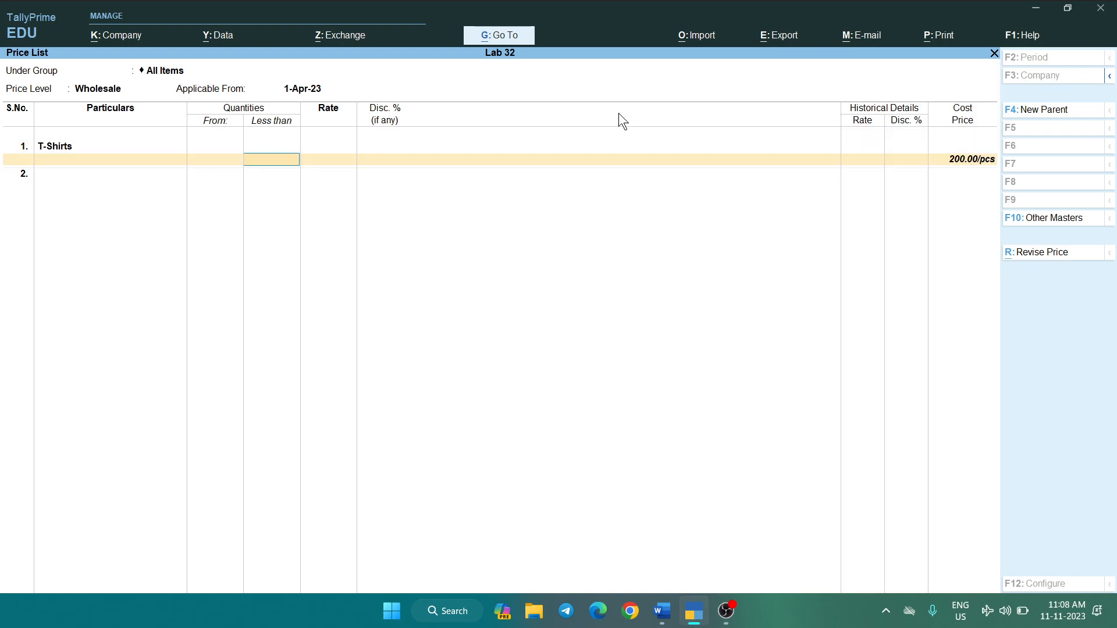
- Check the 1 to 5 Wholesale terms in Word, and set T-Shirts below 6 pcs to a rate of 500 without discount in TallyPrime
key(alt+Tab)
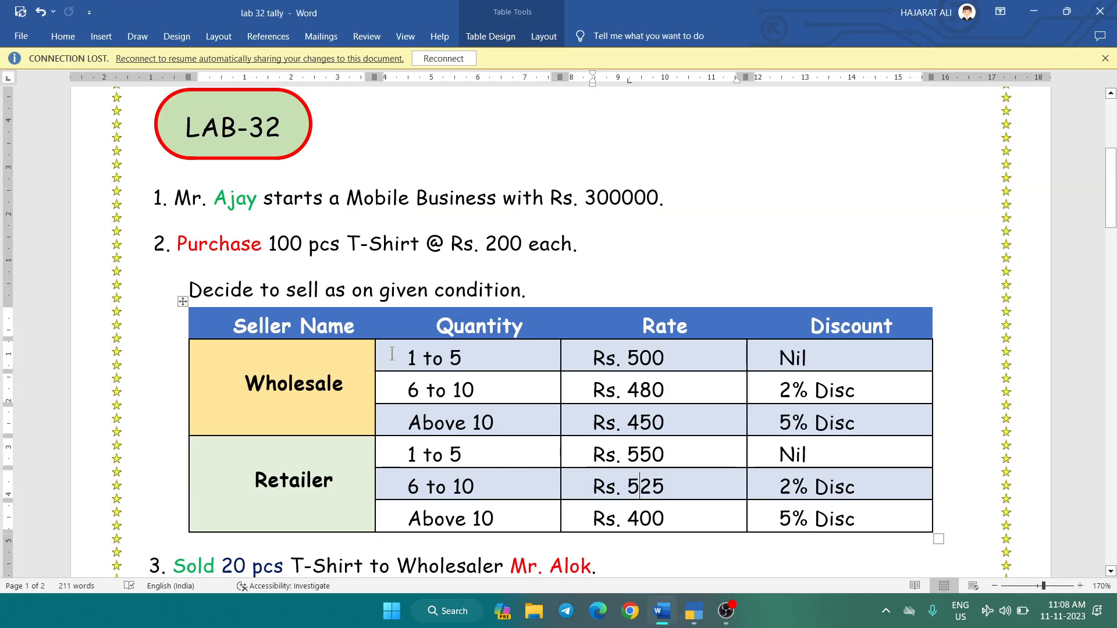
drag(405, 362, 468, 365)
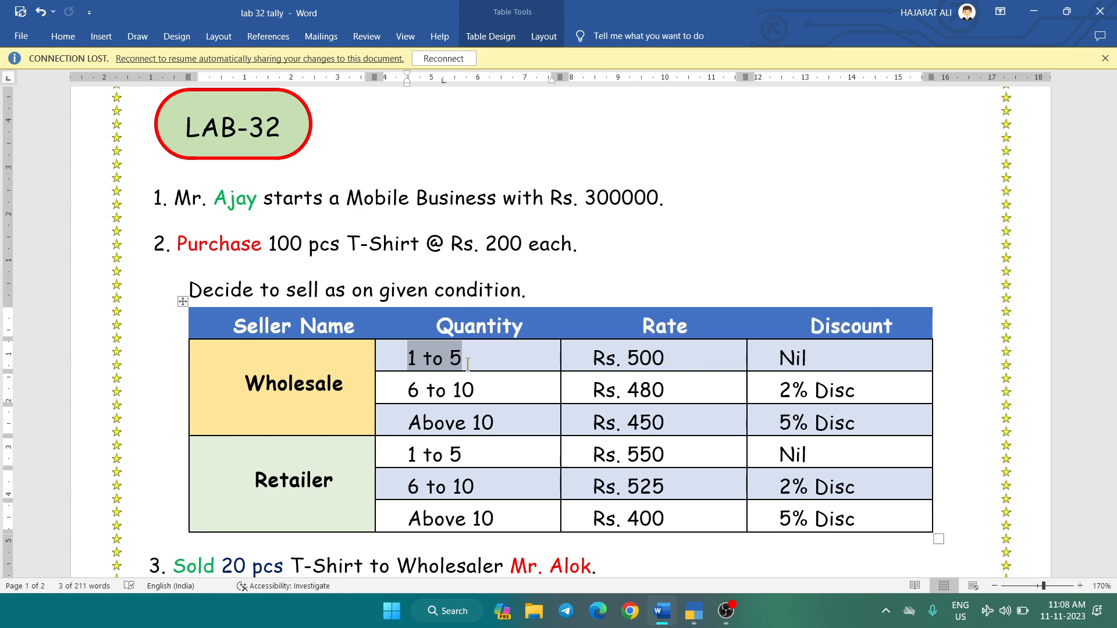
key(alt+Tab)
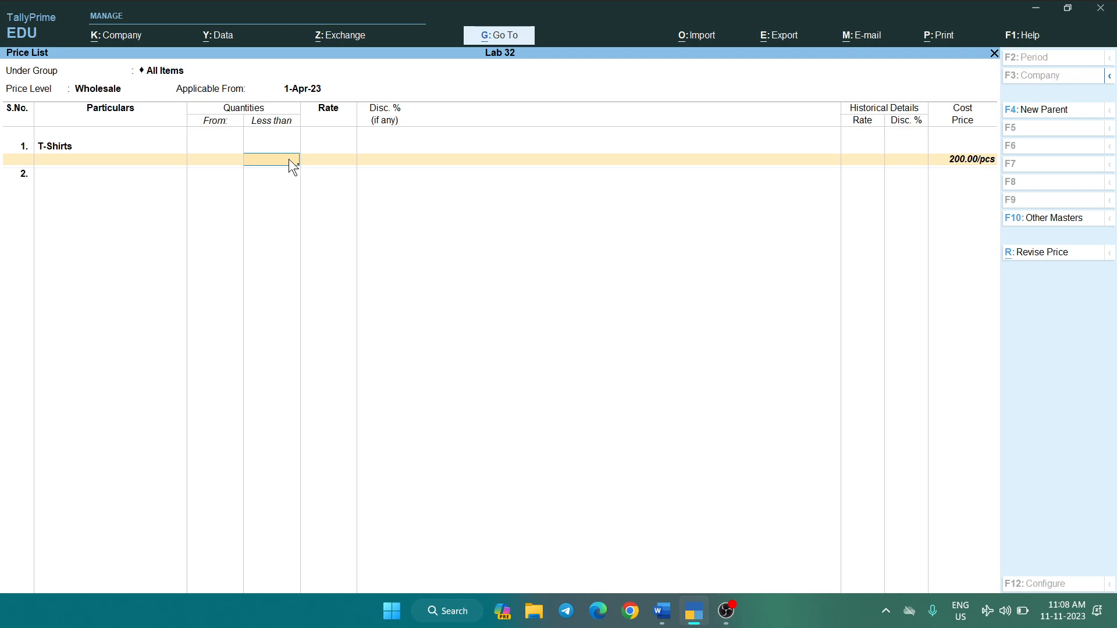
key(Return)
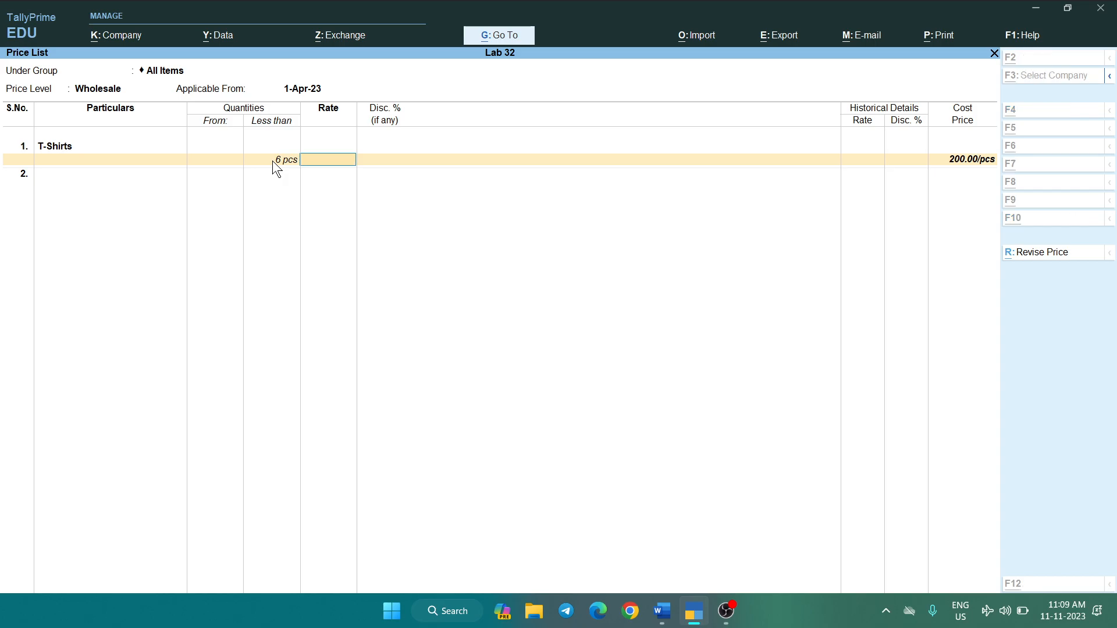
key(alt+Tab)
key(alt+Tab)
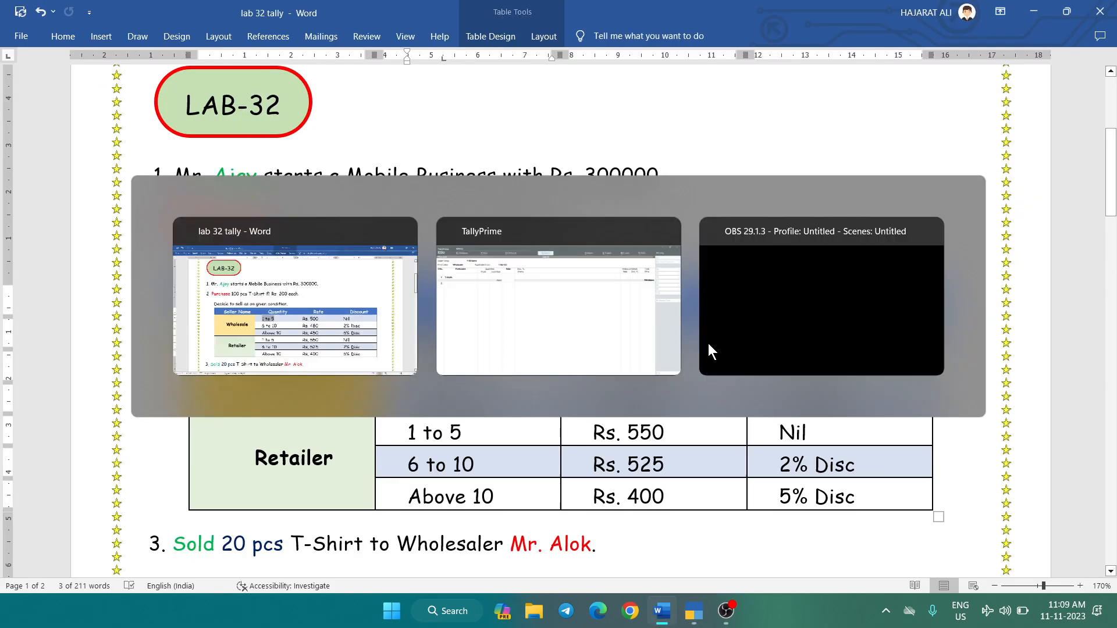
text(500)
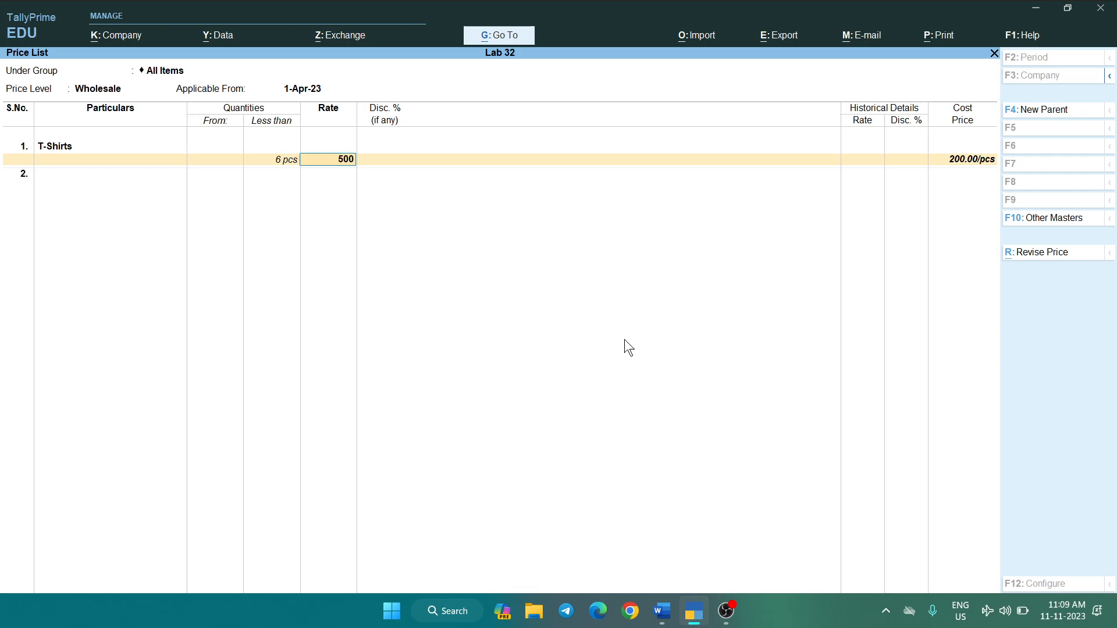
key(Return)
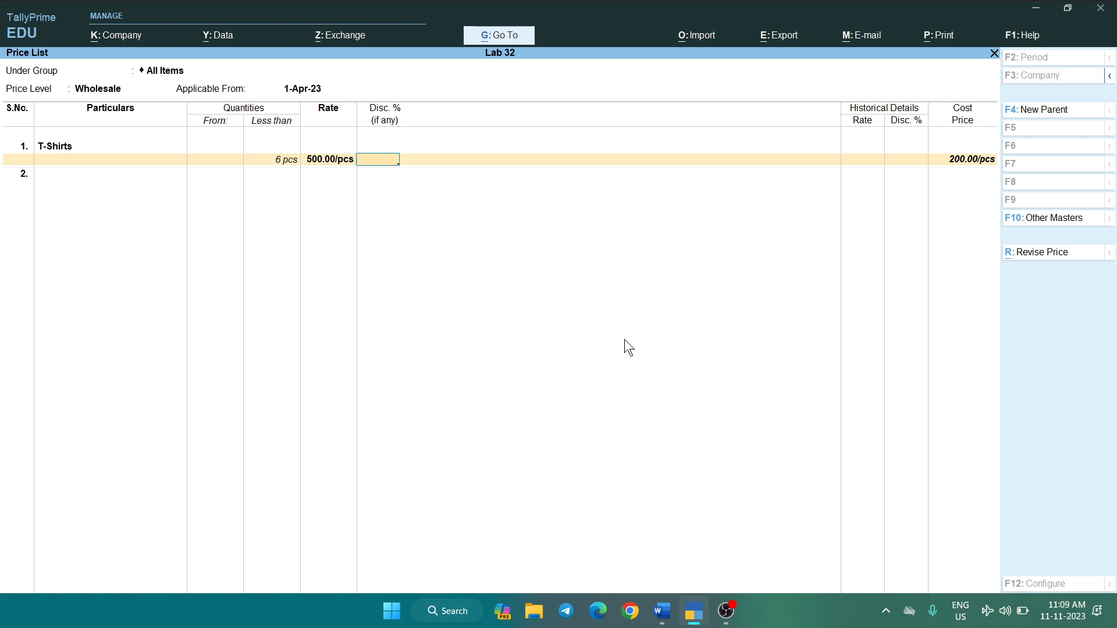
key(Return)
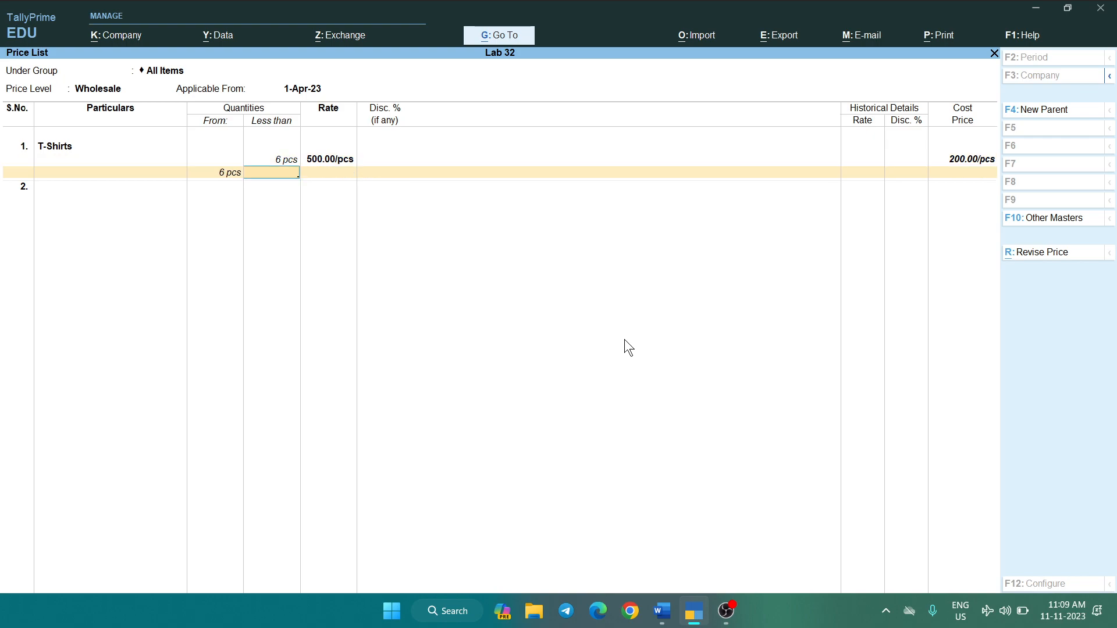
- Set the Wholesale T-Shirts range from 6 to less than 11 pcs to a rate of 480 with 2% discount
text(11)
key(Return)
text(480)
key(Return)
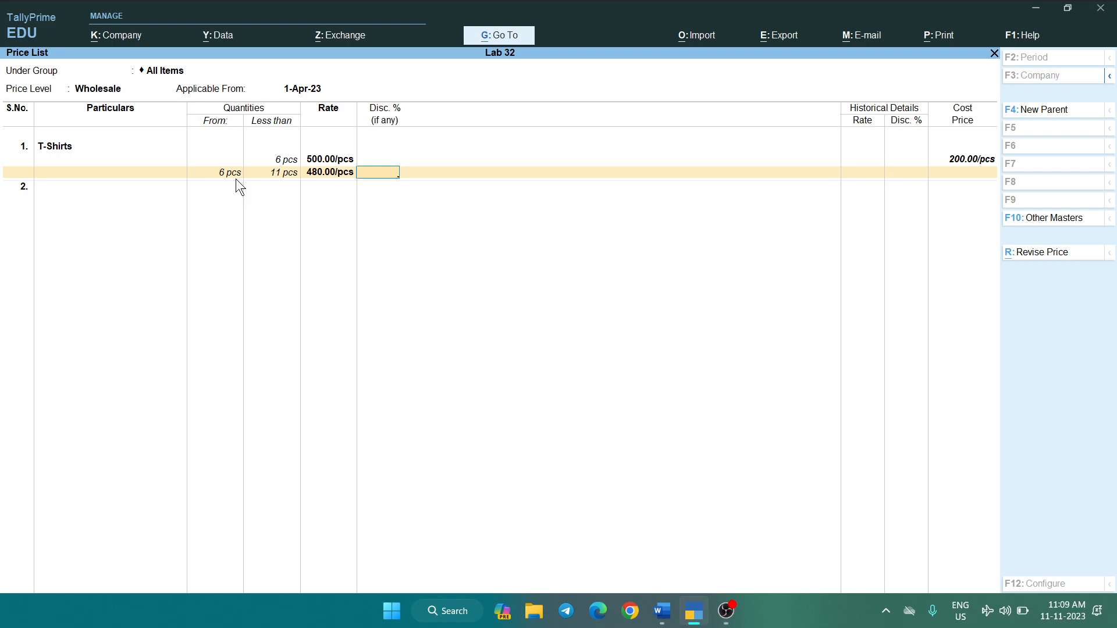
text(2)
key(Return)
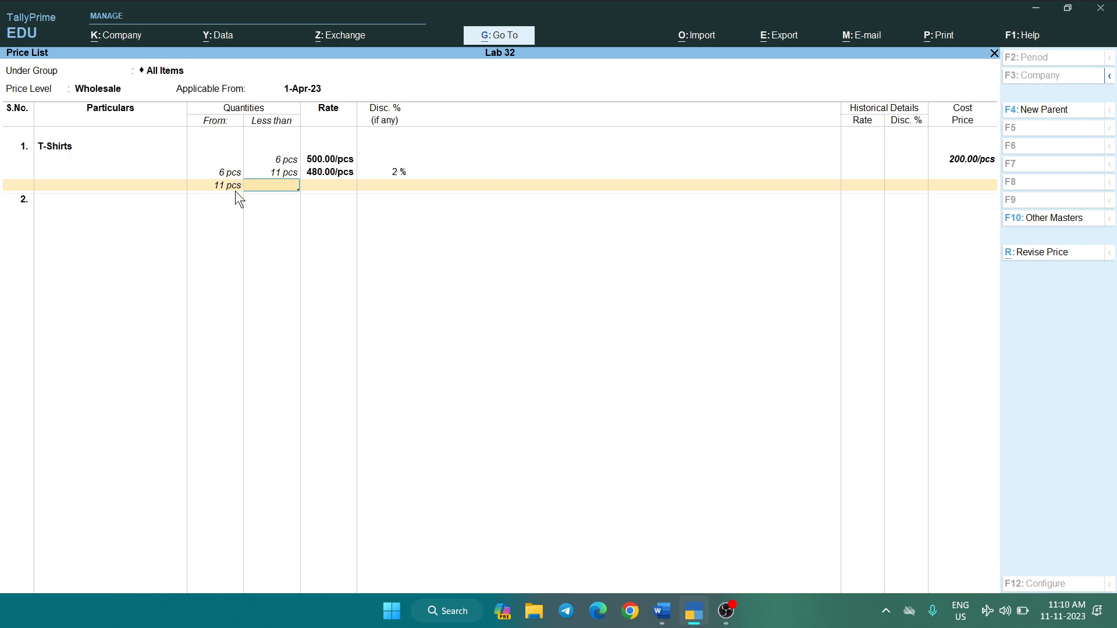
- Check the above-10 Wholesale terms in Word, enter rate 450 with 5% discount from 11 pcs in TallyPrime, and save the price list
key(alt+Tab)
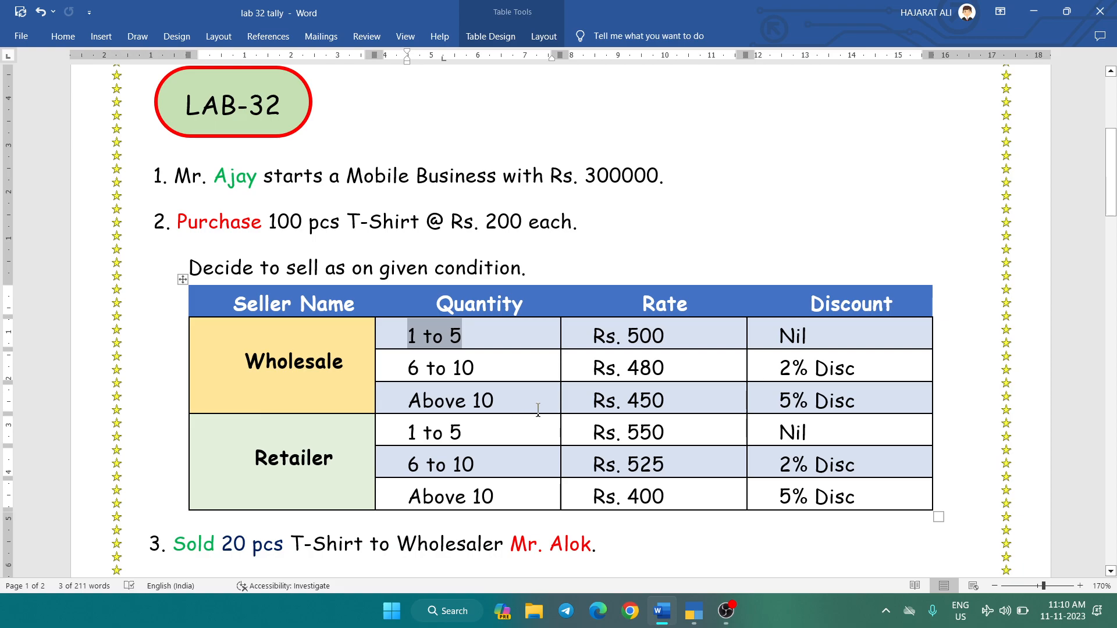
drag(668, 407, 627, 407)
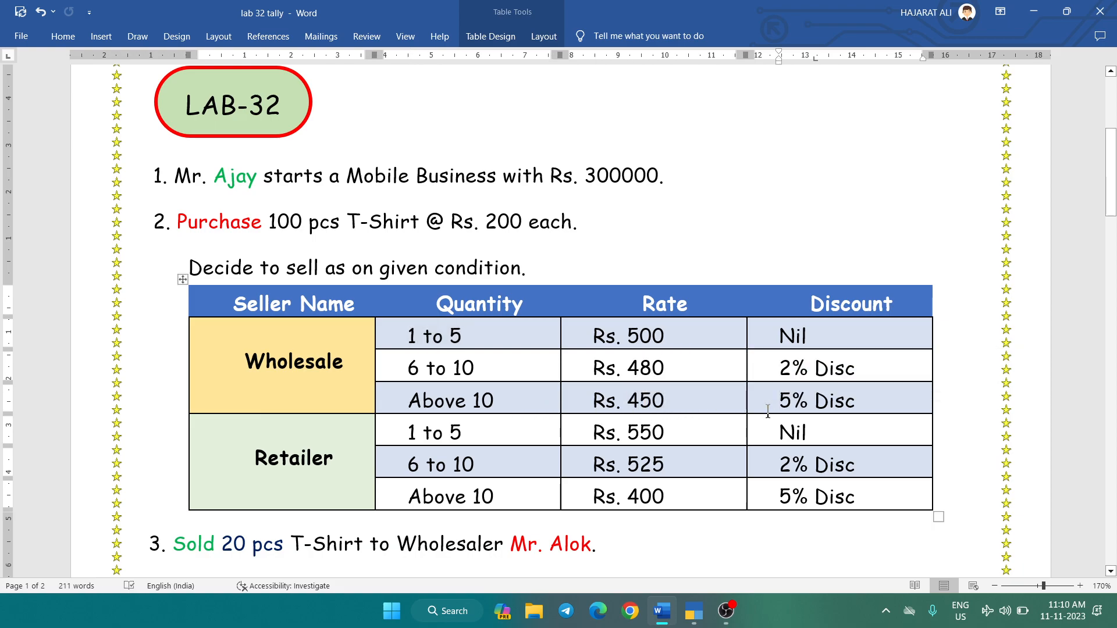
key(alt+Tab)
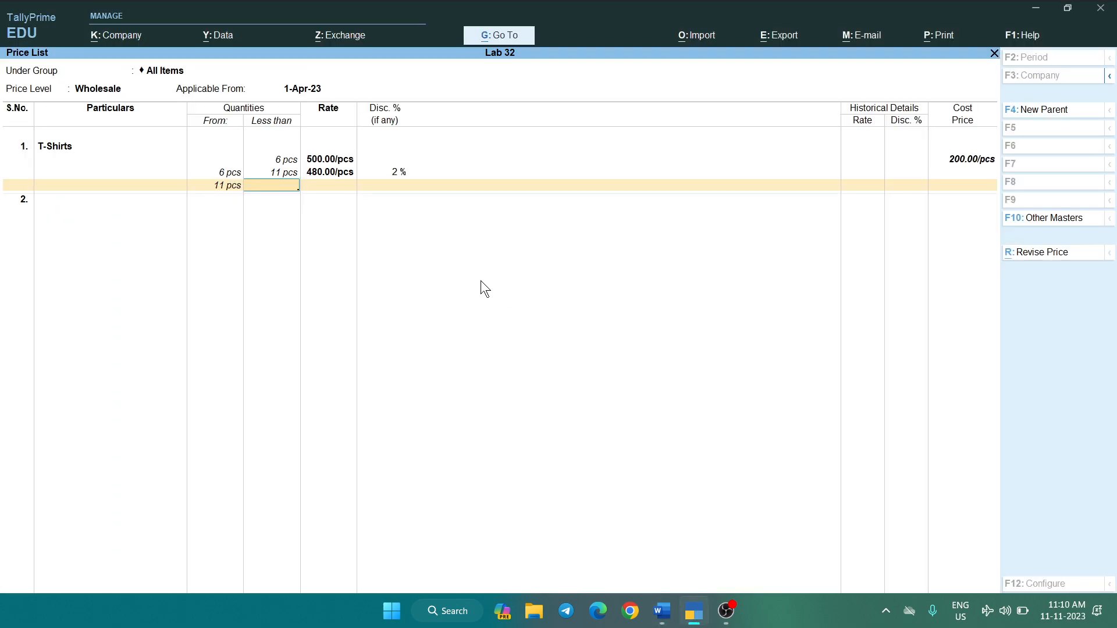
key(Return)
text(450)
key(Return)
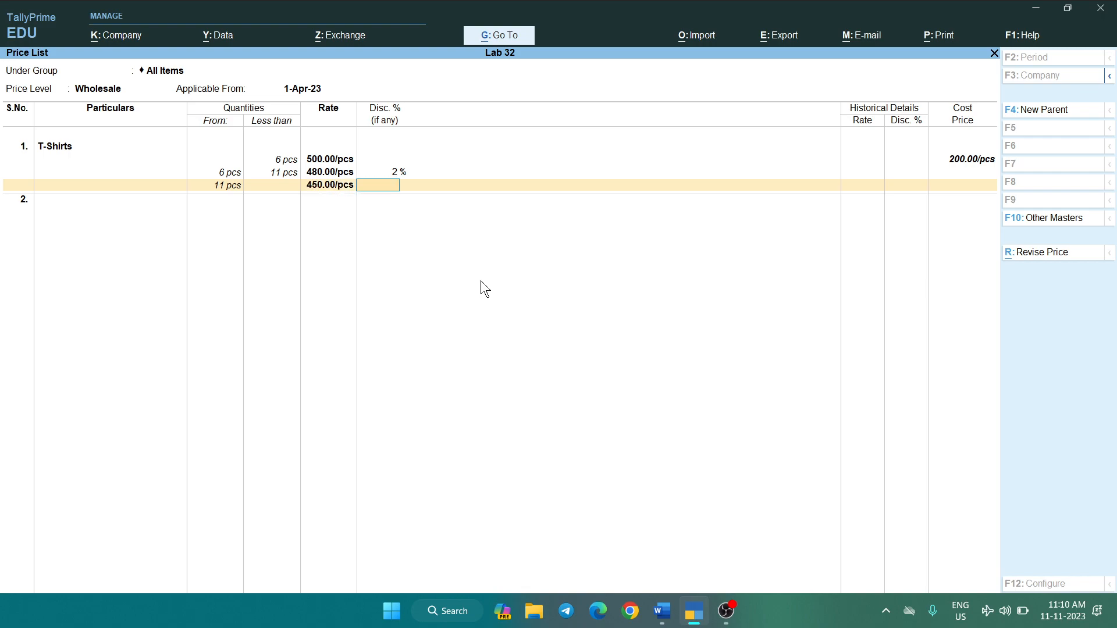
text(5)
key(Return)
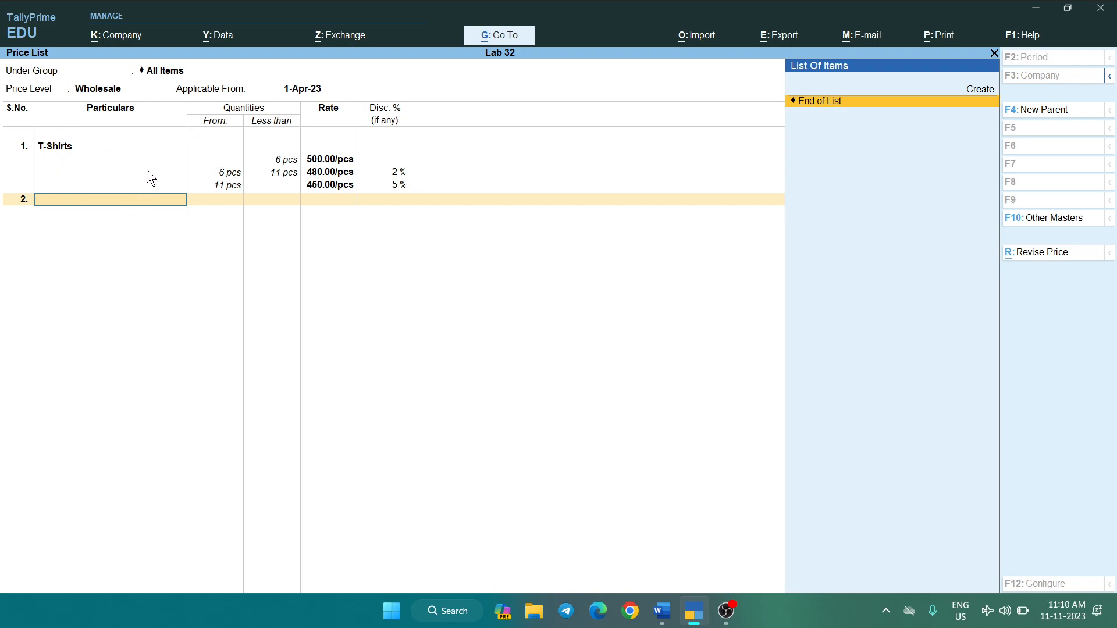
key(Return)
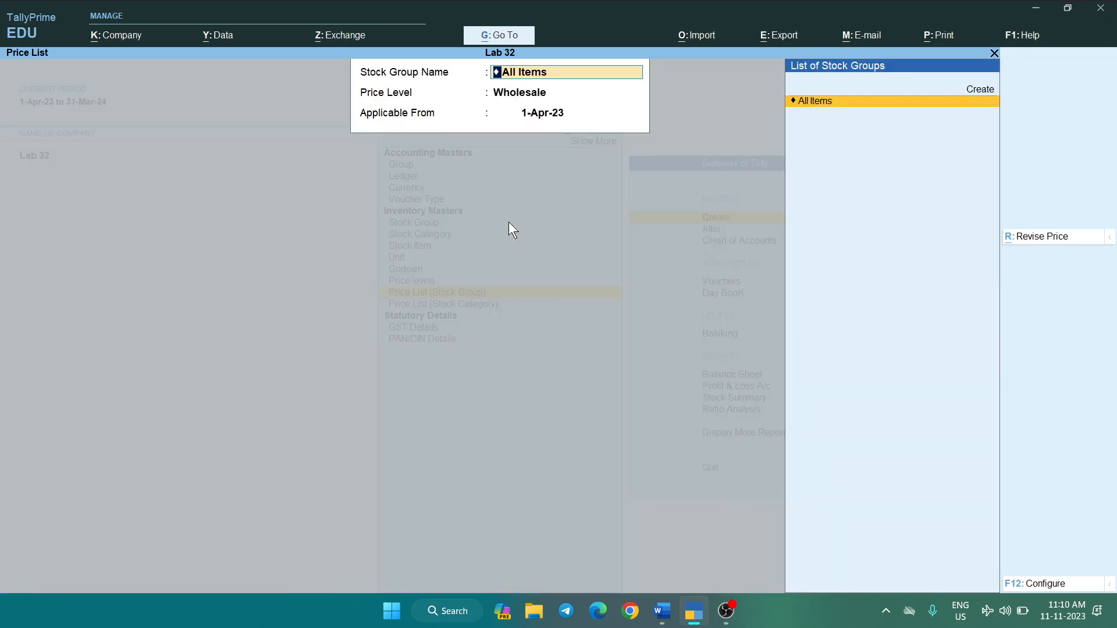
- Start the Retailer price list for All Items, applicable from 1-Apr-23, and add the T-Shirts item
key(Return)
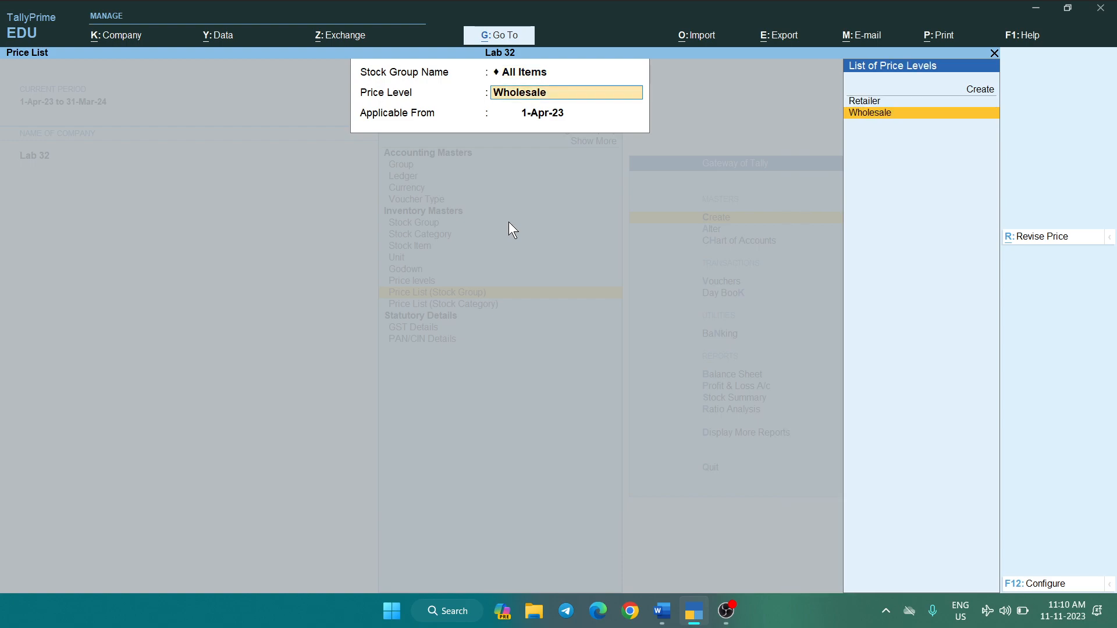
key(Up)
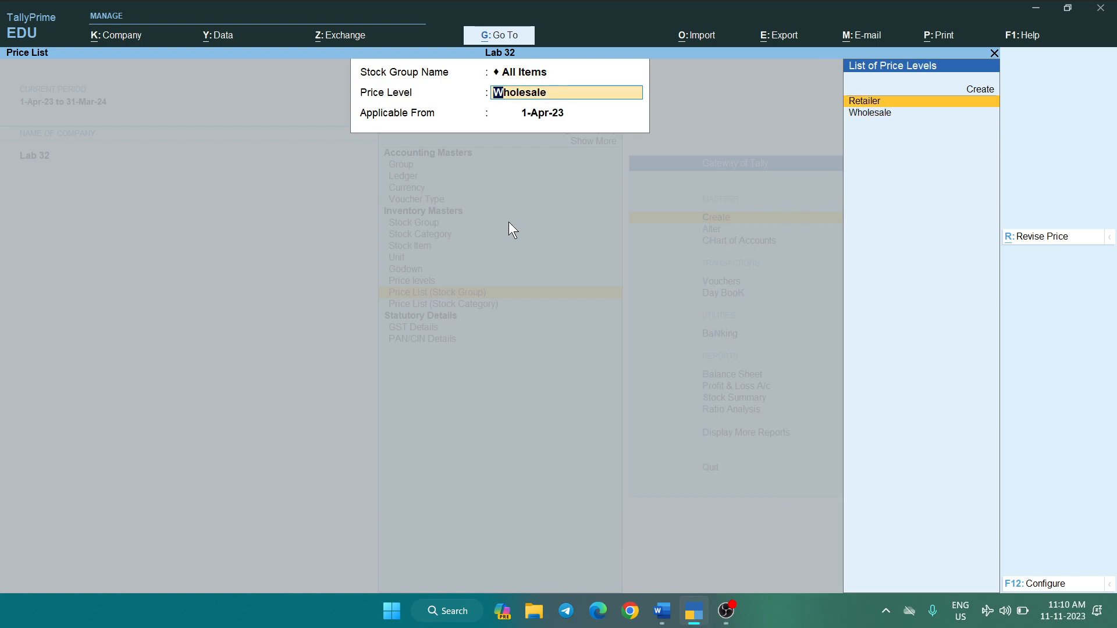
key(Return)
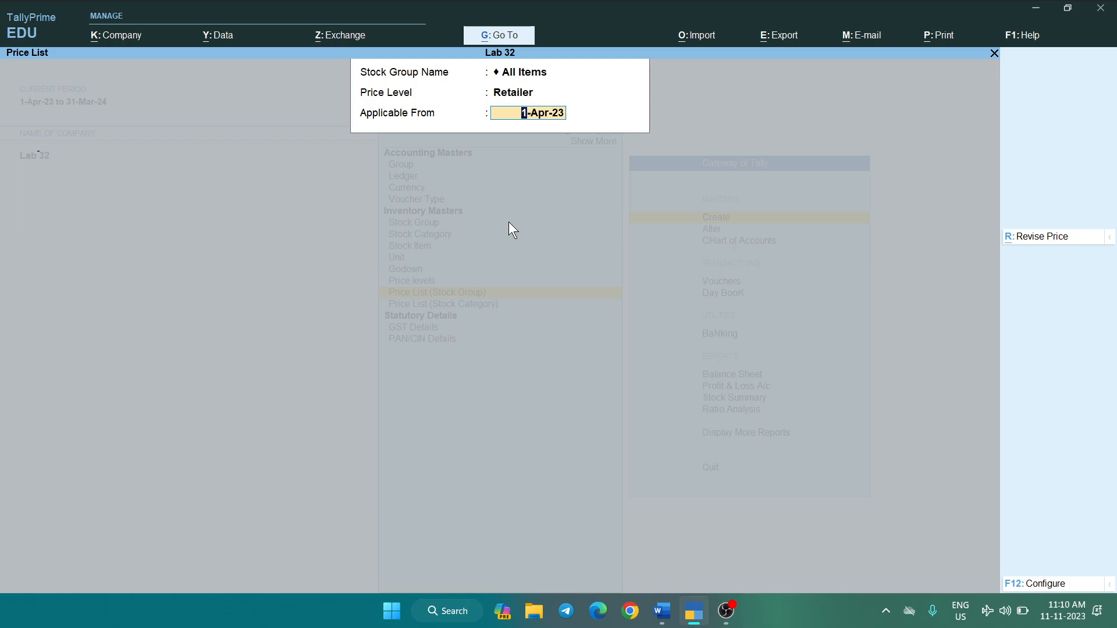
key(Return)
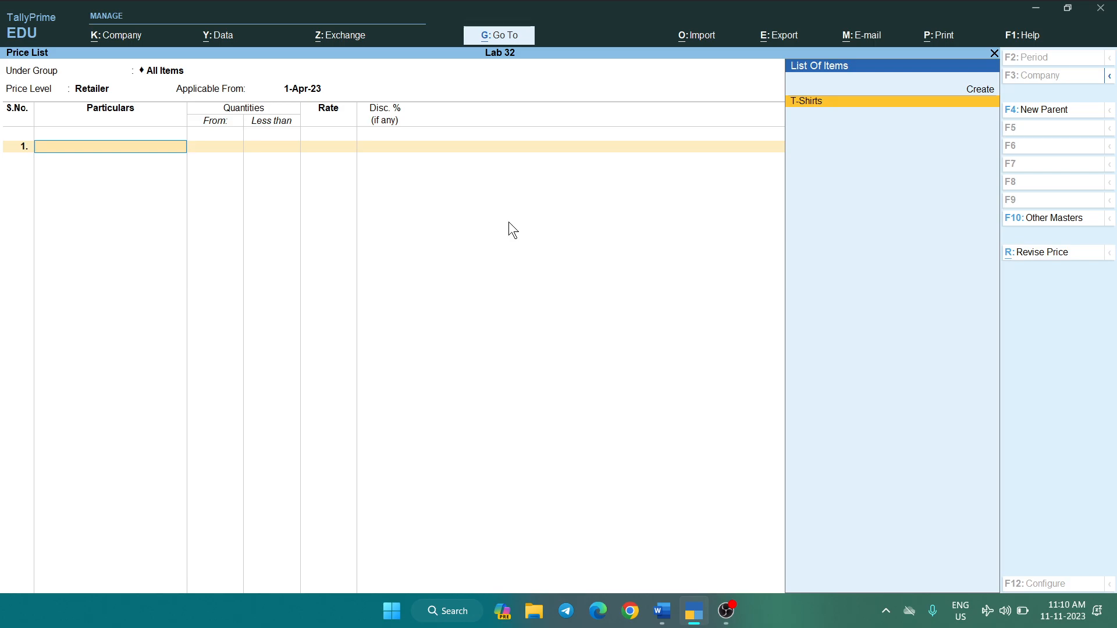
key(Return)
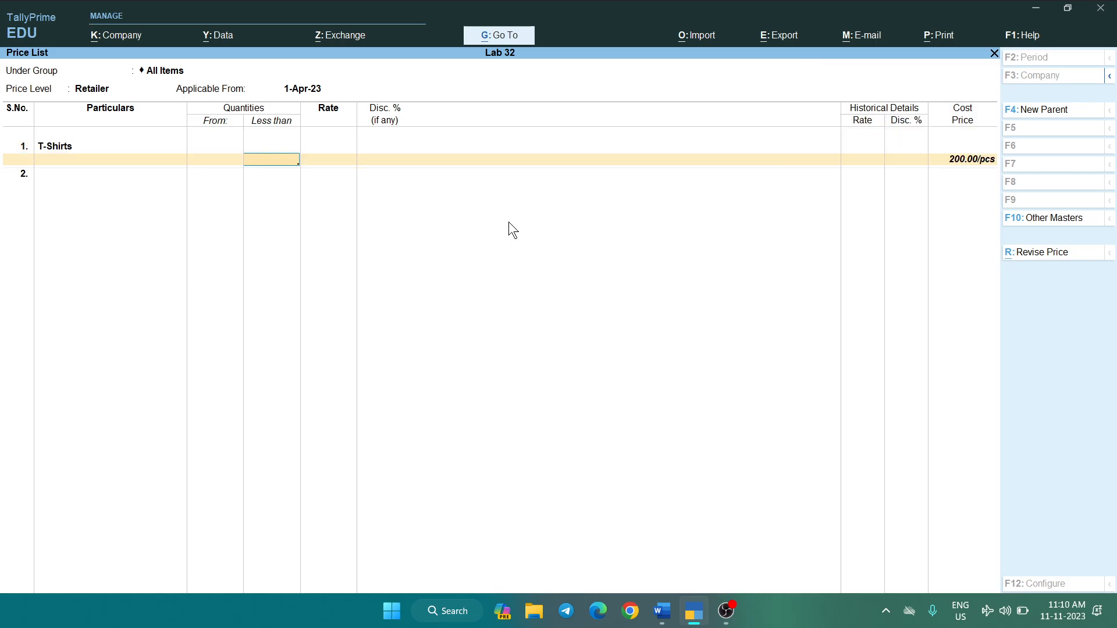
- Check the Retailer terms in Word, and set T-Shirts below 6 pcs to a rate of 550 without discount in TallyPrime
key(alt+Tab)
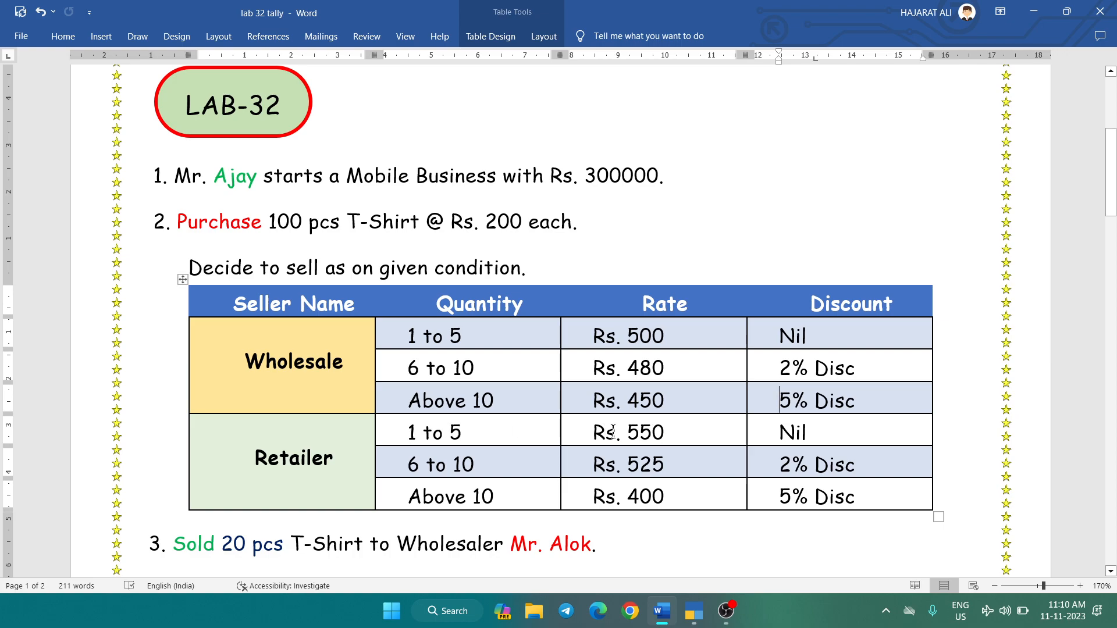
key(alt+Tab)
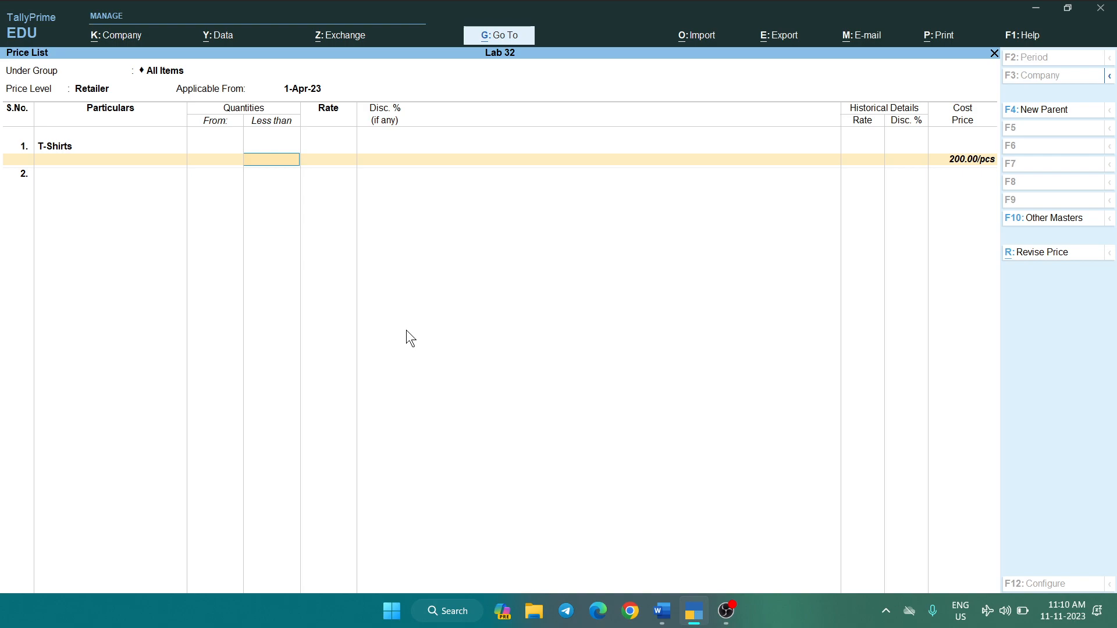
text(550)
key(Return)
key(BackSpace)
text(6)
key(Return)
text(500)
key(BackSpace)
key(BackSpace)
text(50)
key(Return)
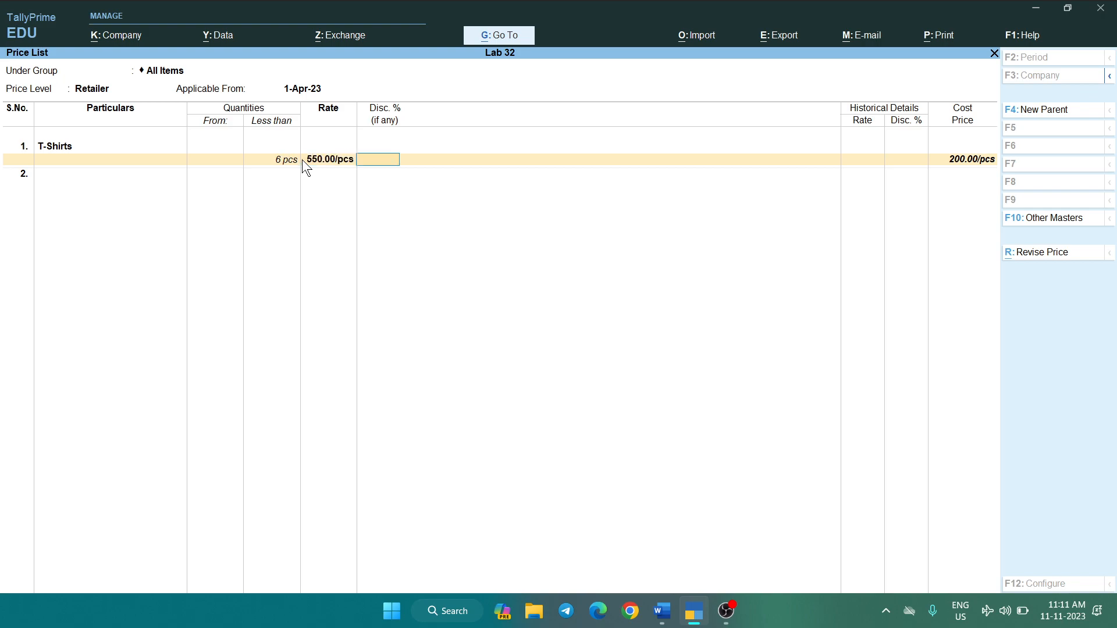
key(Return)
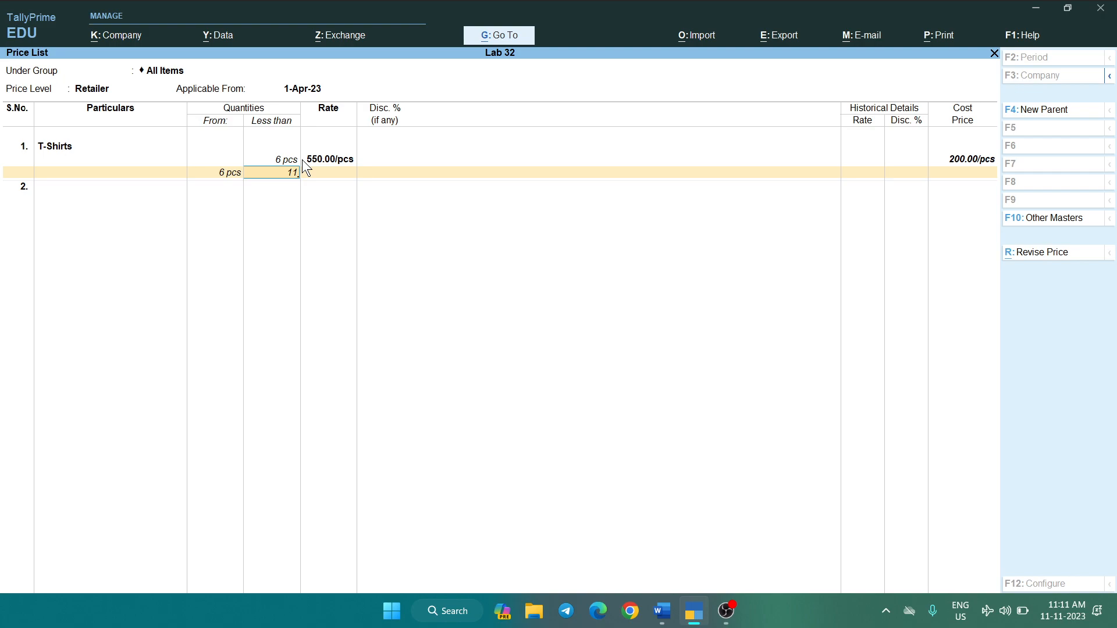
- Set the Retailer T-Shirts range from 6 to less than 11 pcs to a rate of 525 with 2% discount
key(Return)
text(525)
key(Return)
text(2)
key(Return)
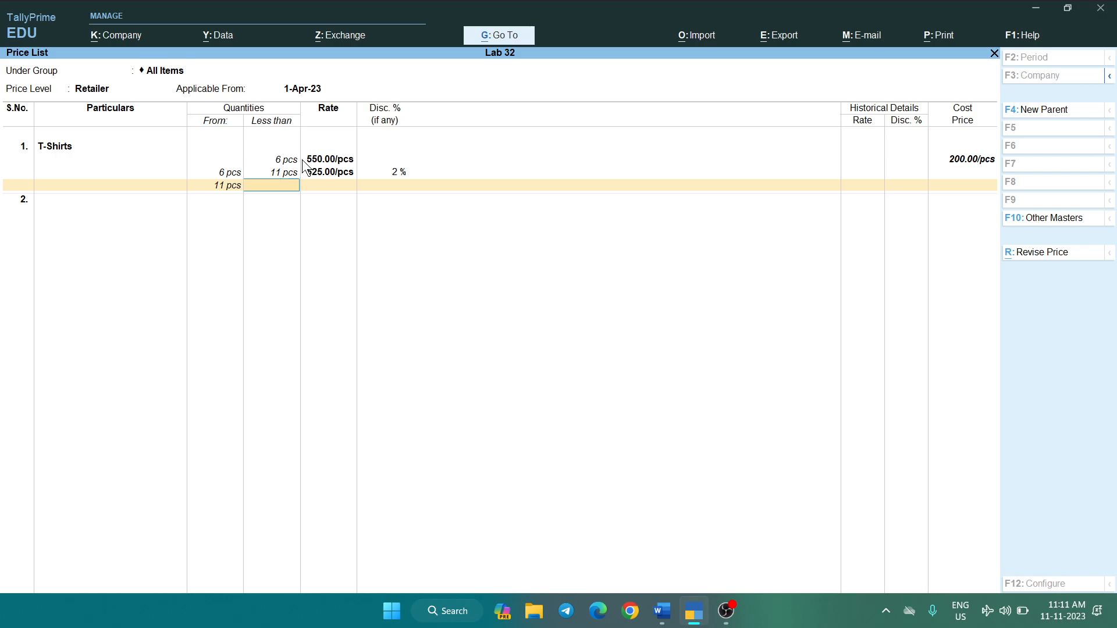
- Check the above-10 Retailer rate in Word, and enter a rate of 400 with 5% discount from 11 pcs in TallyPrime
key(Return)
key(alt+Tab)
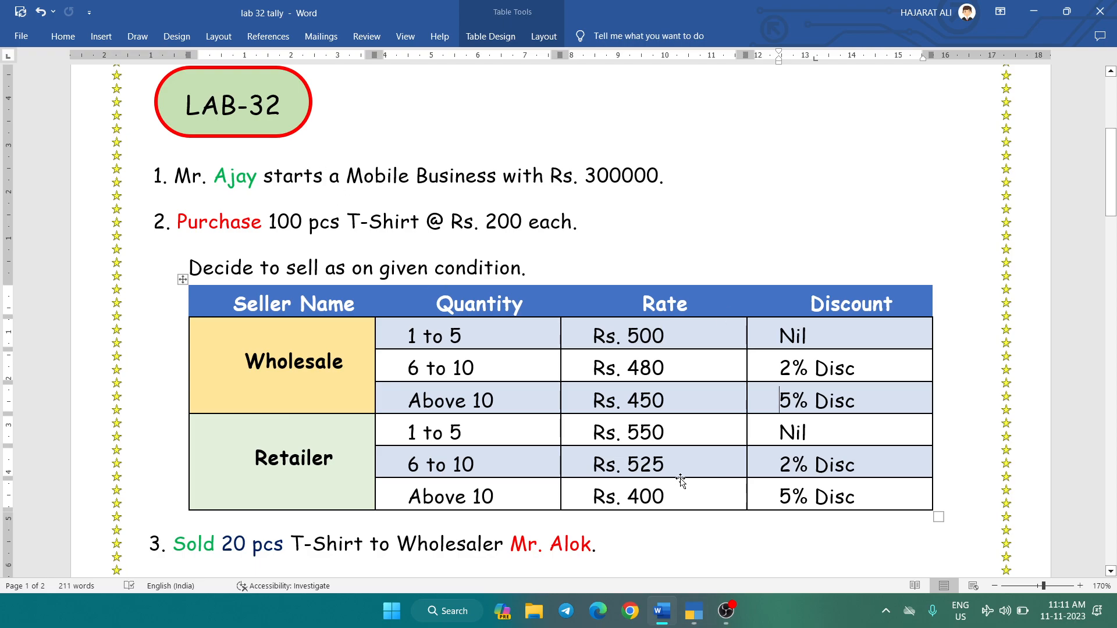
drag(667, 499, 625, 505)
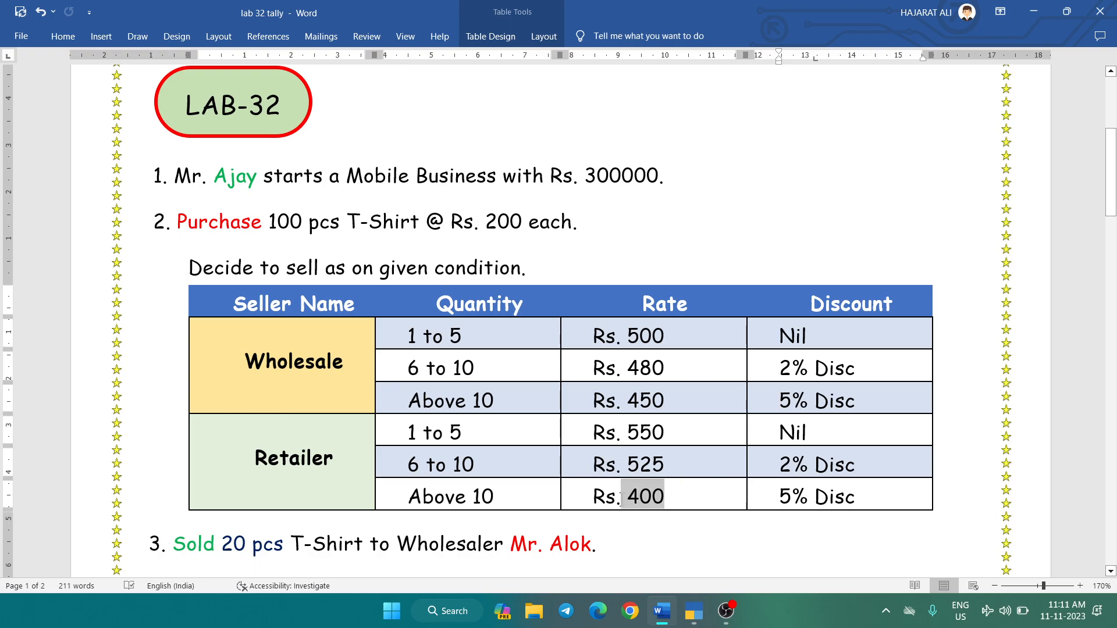
click(691, 503)
key(alt+Tab)
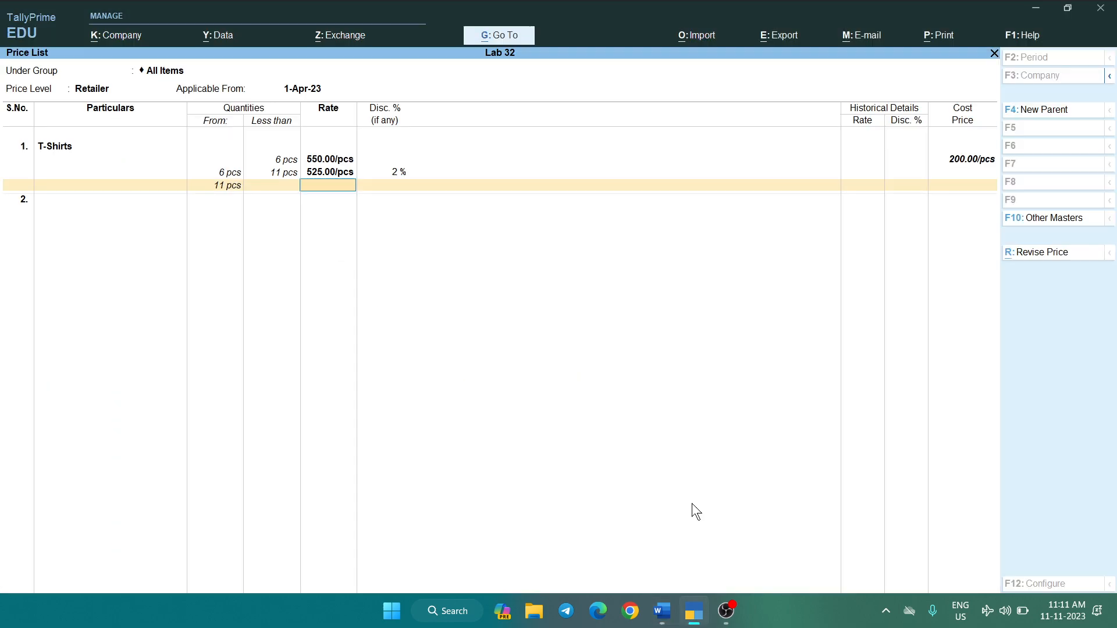
text(400)
key(Return)
text(5)
key(Return)
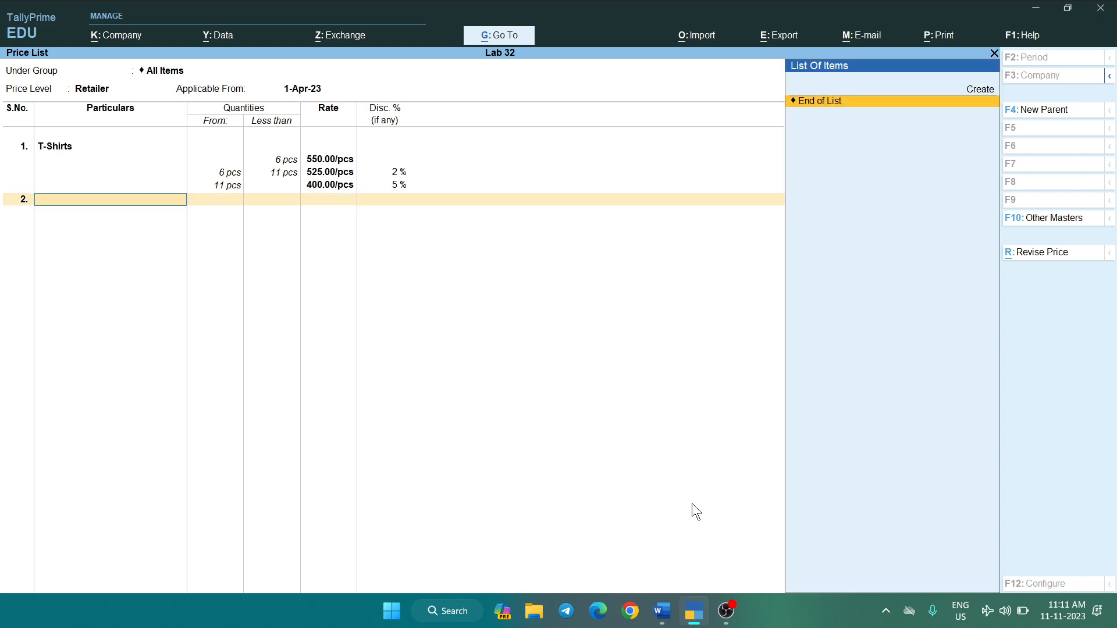
- Save the Retailer price list and return to the Gateway of Tally
key(Return)
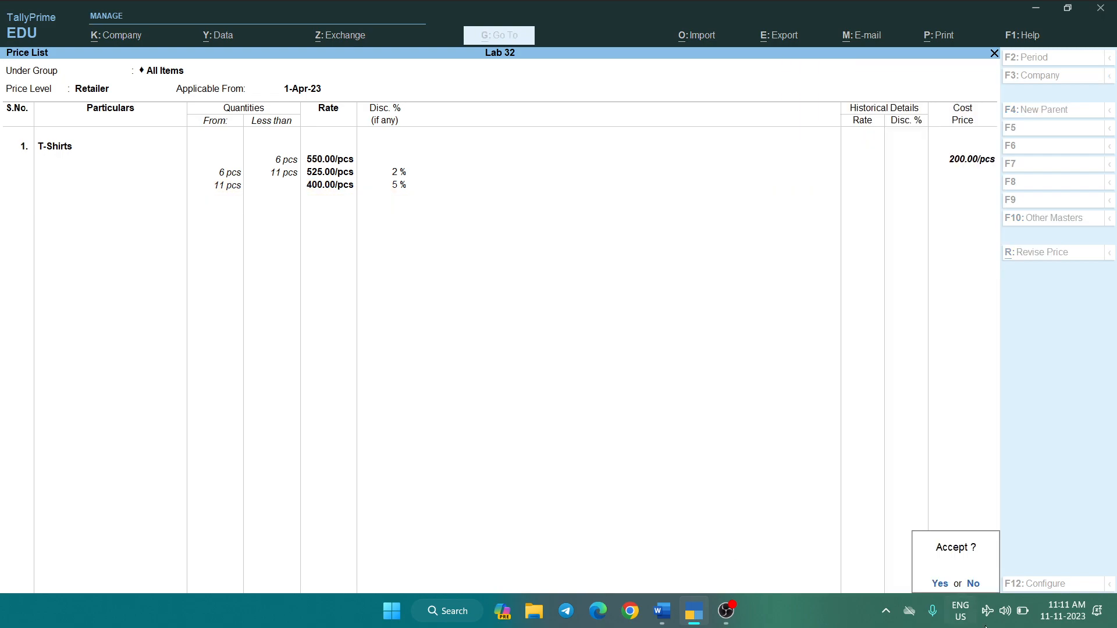
click(942, 583)
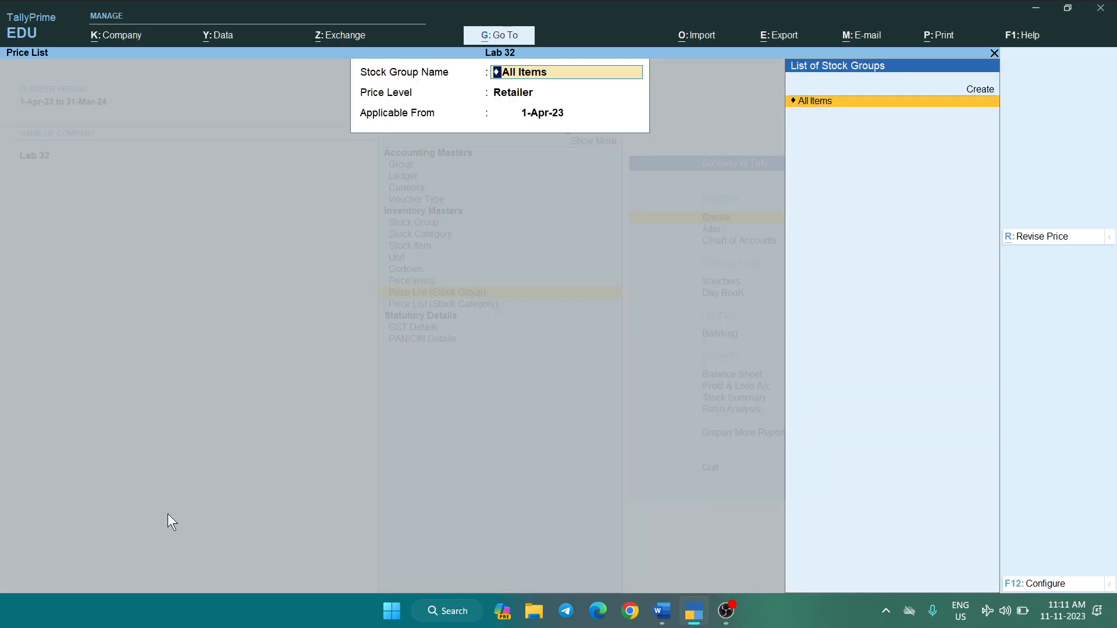
key(Escape)
key(Escape)
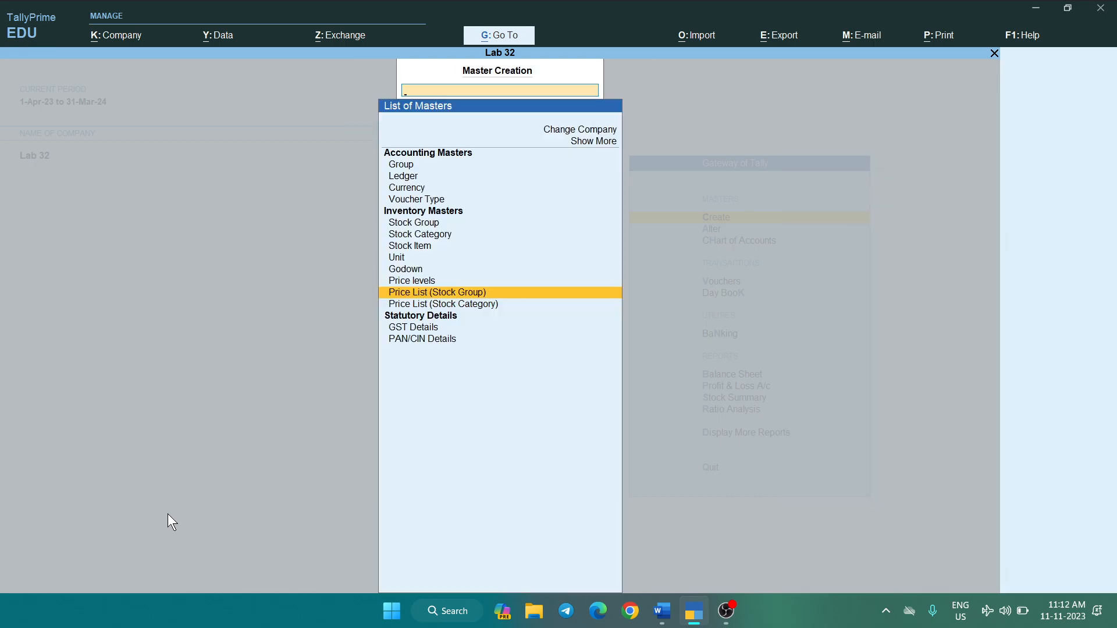
key(Escape)
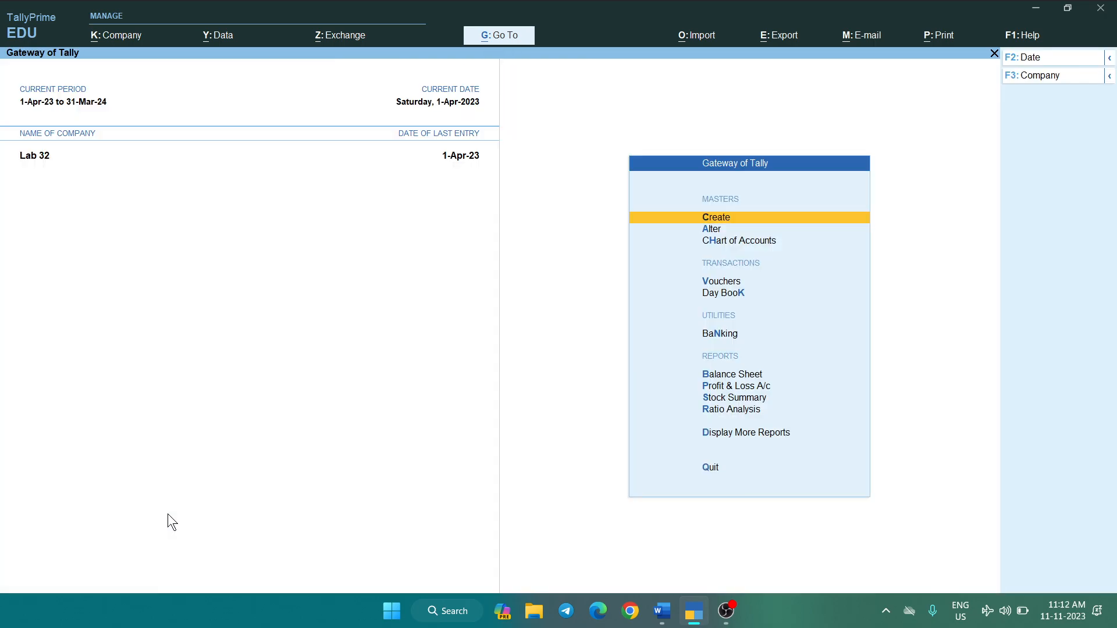
- Review the capital and purchase entries and the T-Shirt sales to the wholesaler and retailer in the Word exercise
key(alt+Tab)
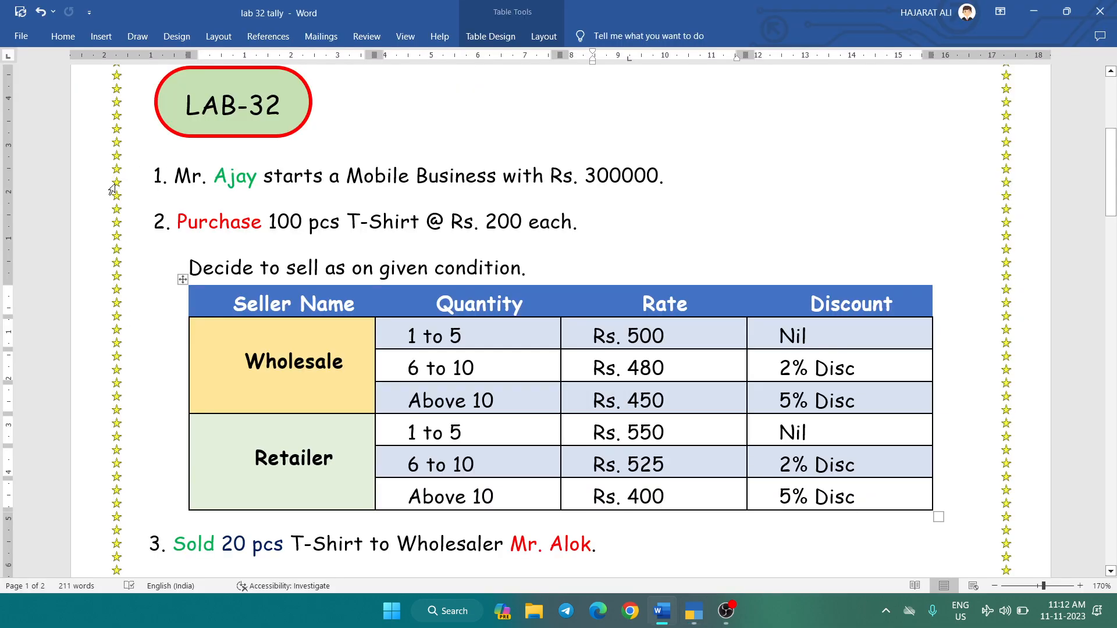
drag(92, 174, 92, 221)
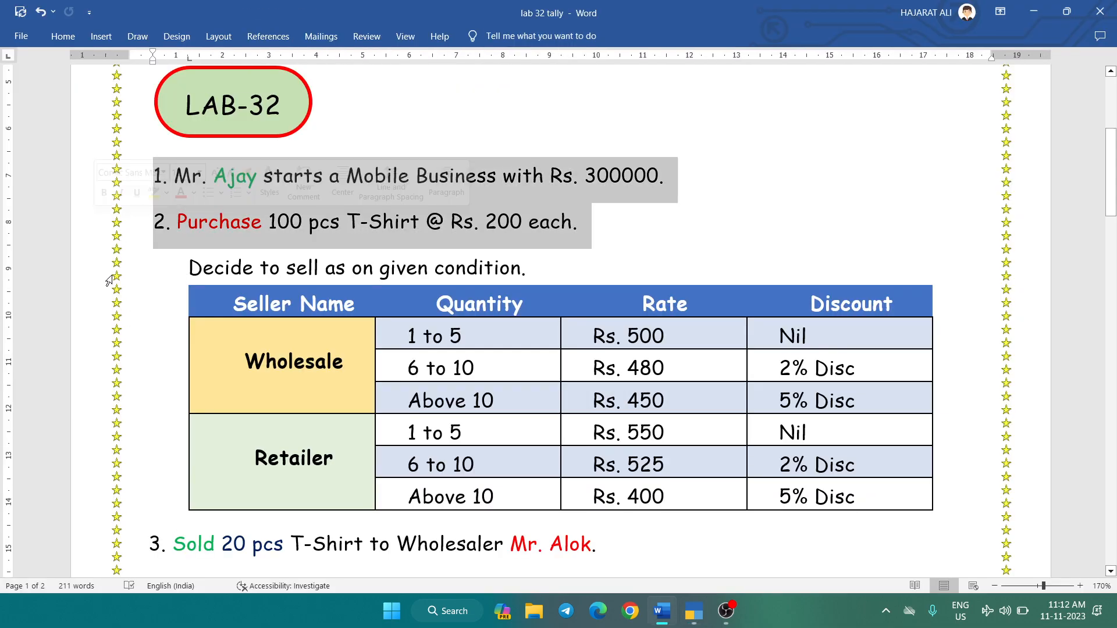
scroll(108, 283, down, 2)
scroll(109, 284, down, 3)
click(97, 252)
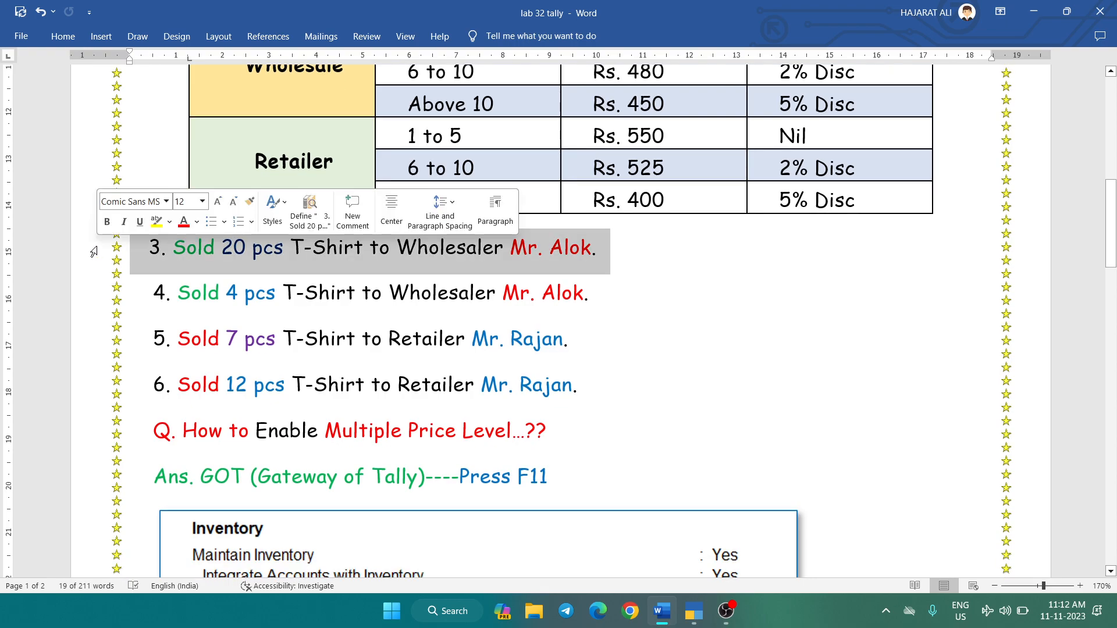
click(107, 288)
click(191, 339)
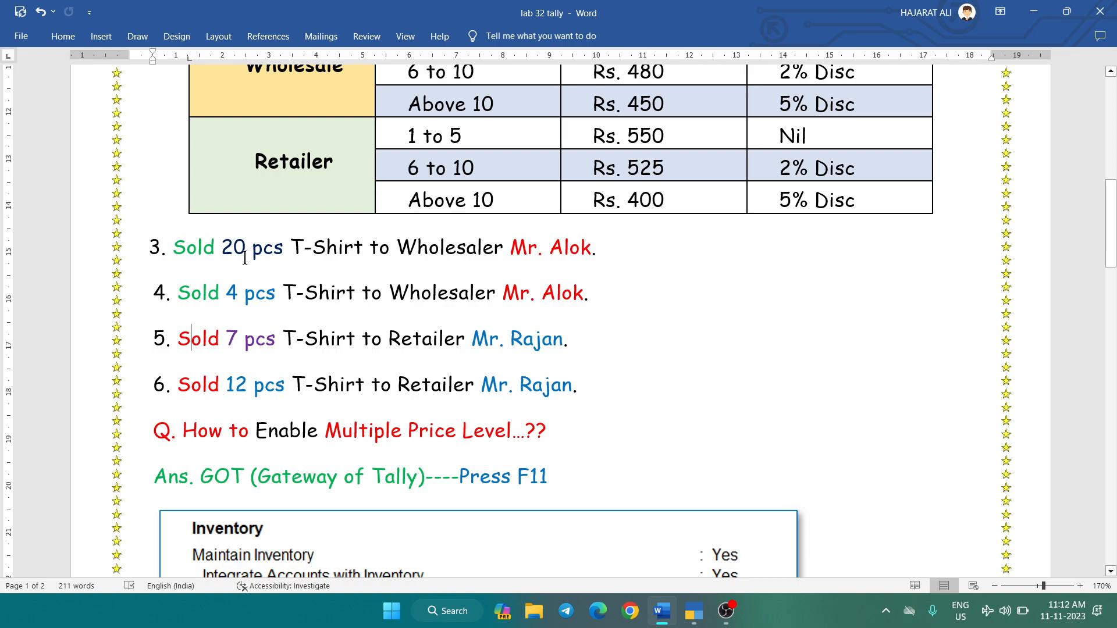
scroll(438, 225, up, 2)
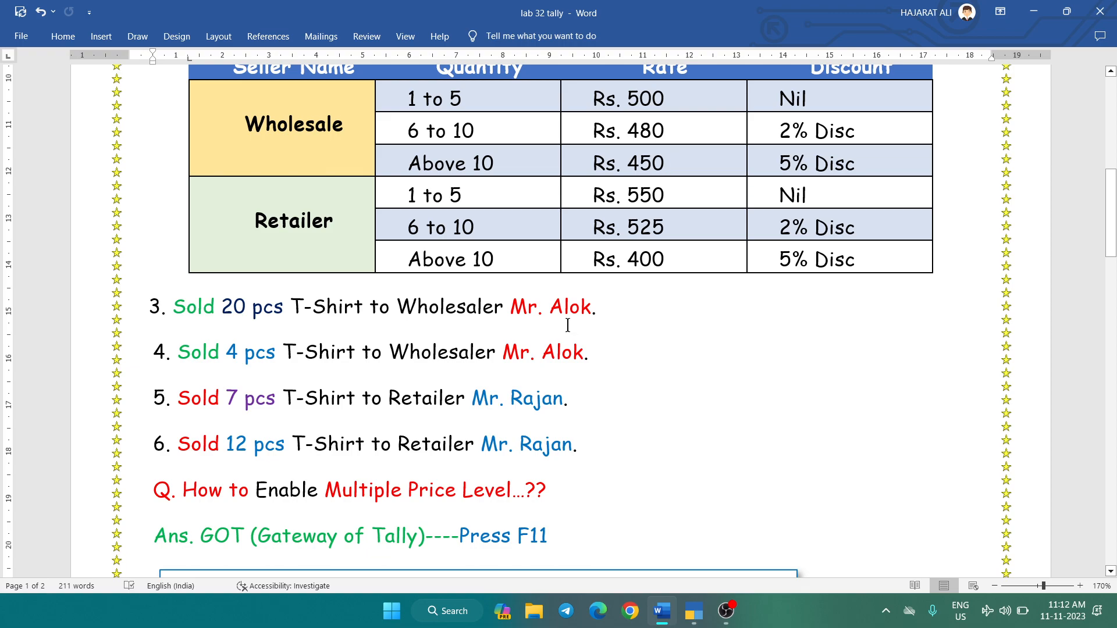
- Switch back to TallyPrime and start a new Sales voucher
key(alt+Tab)
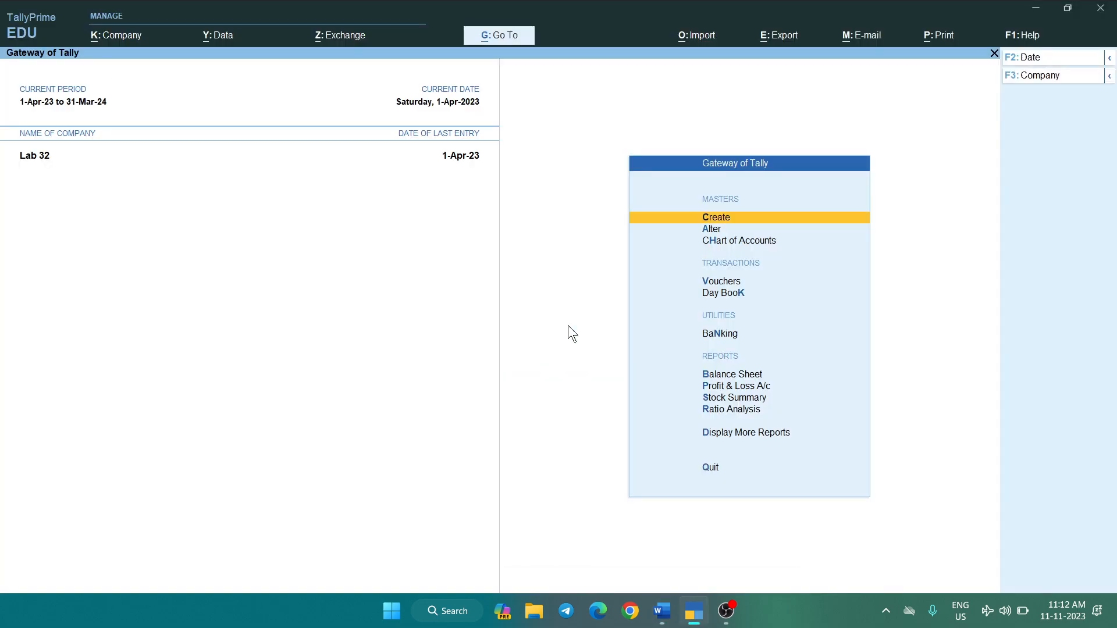
key(v)
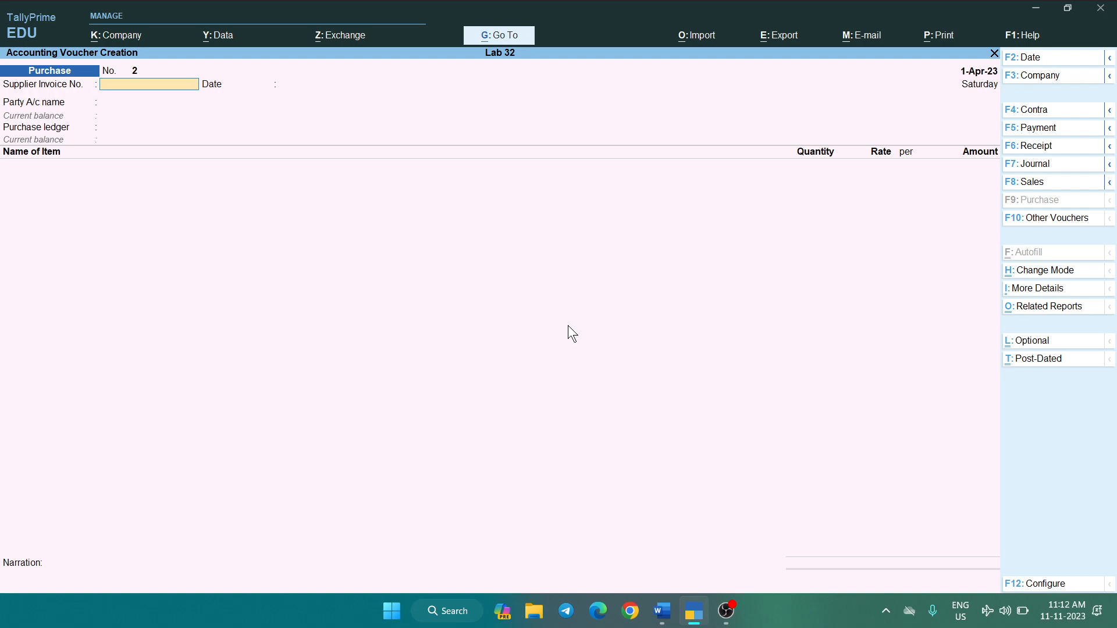
key(F8)
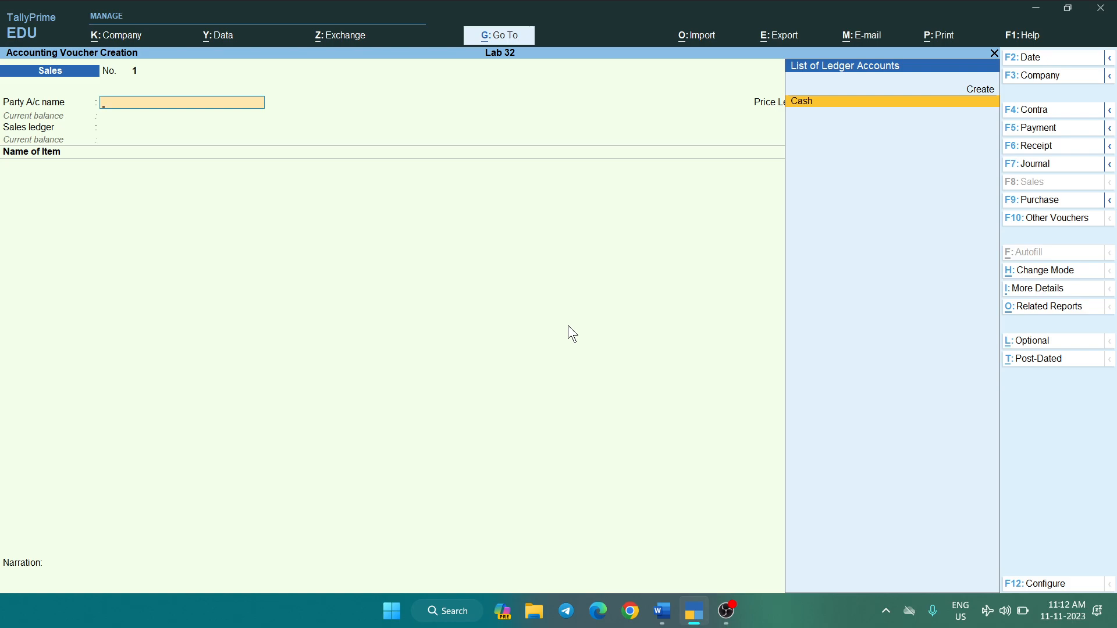
- Create a party ledger with the wholesale customer's name under Sundry Debtors and save it
key(alt+c)
text(Mr. Alok)
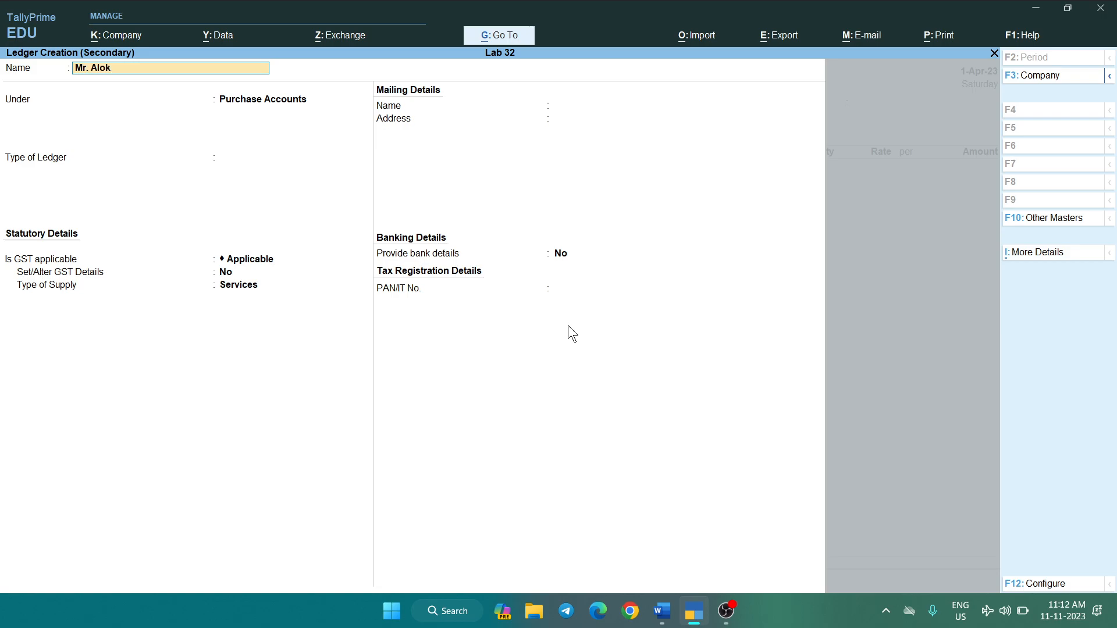
key(Return)
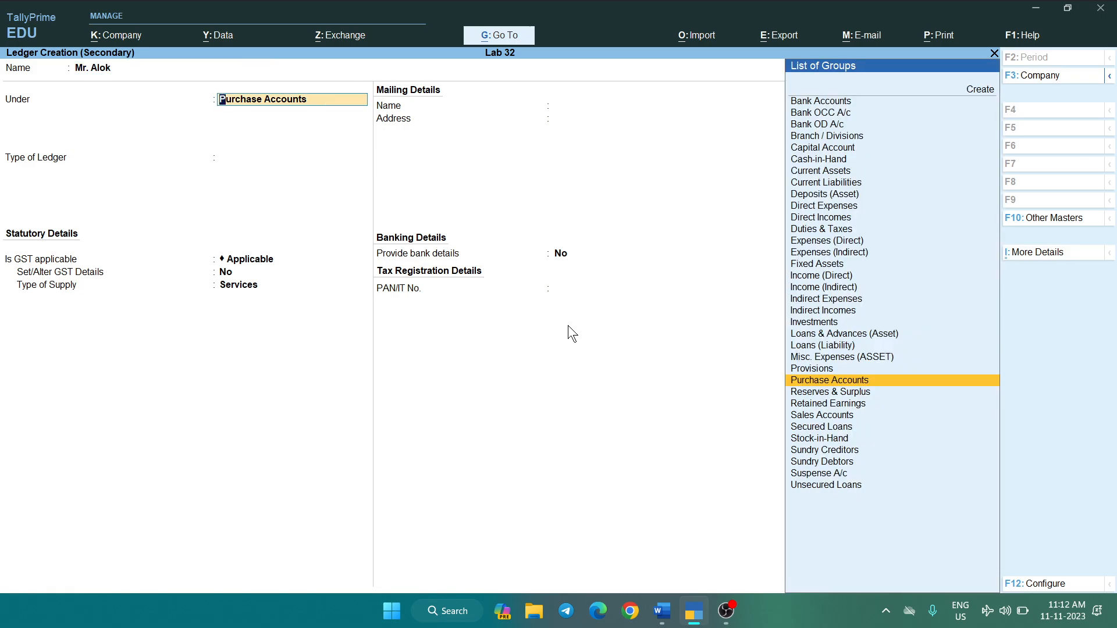
text(Sun)
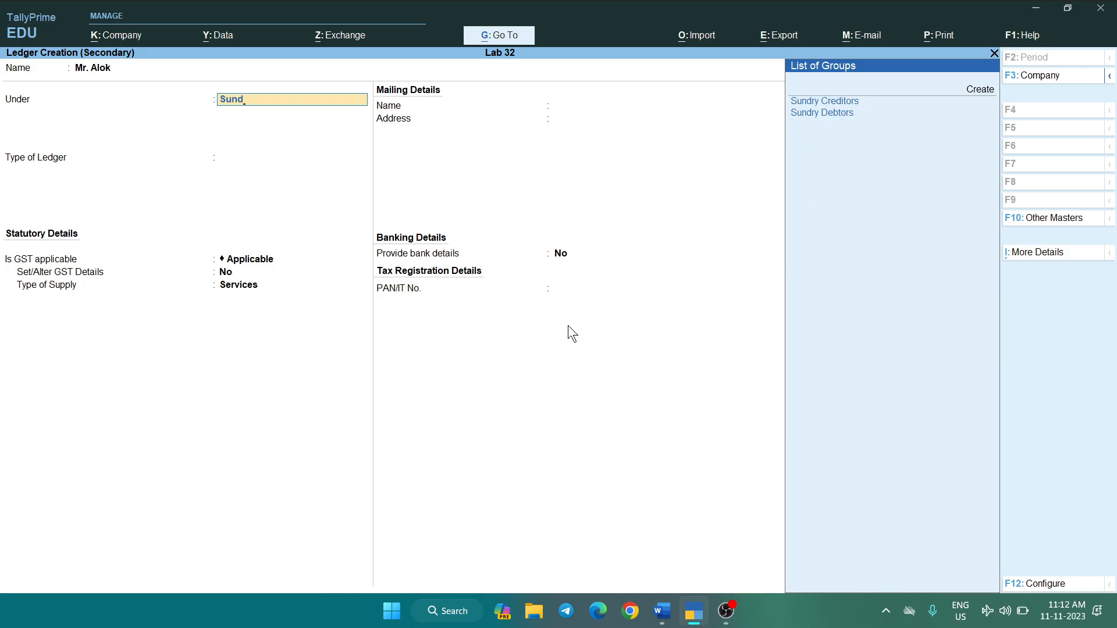
text(d)
key(Down)
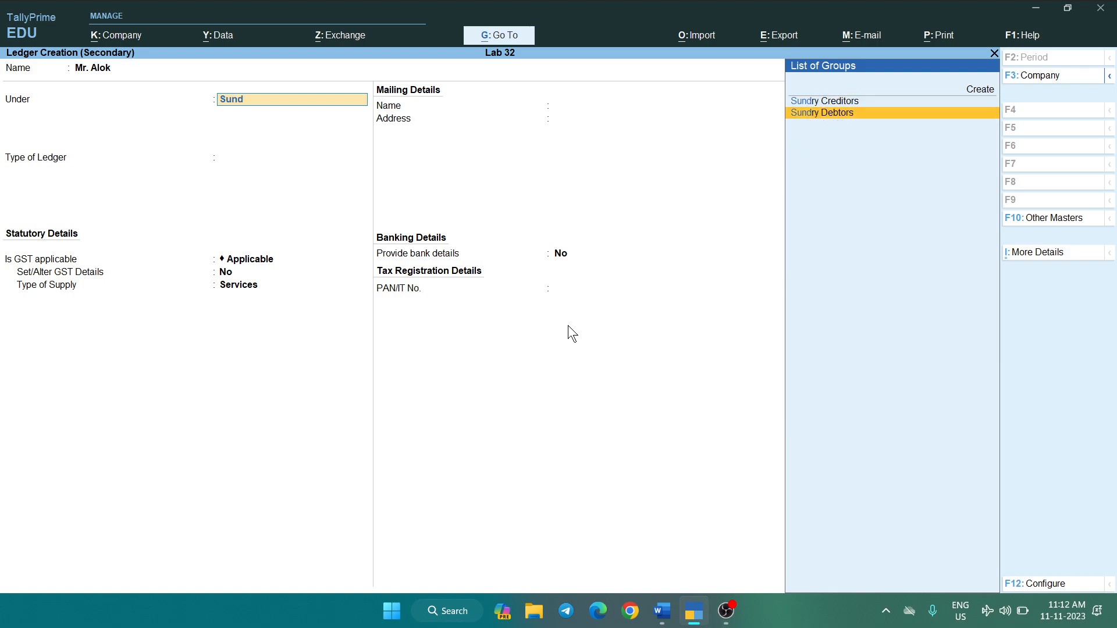
key(Return)
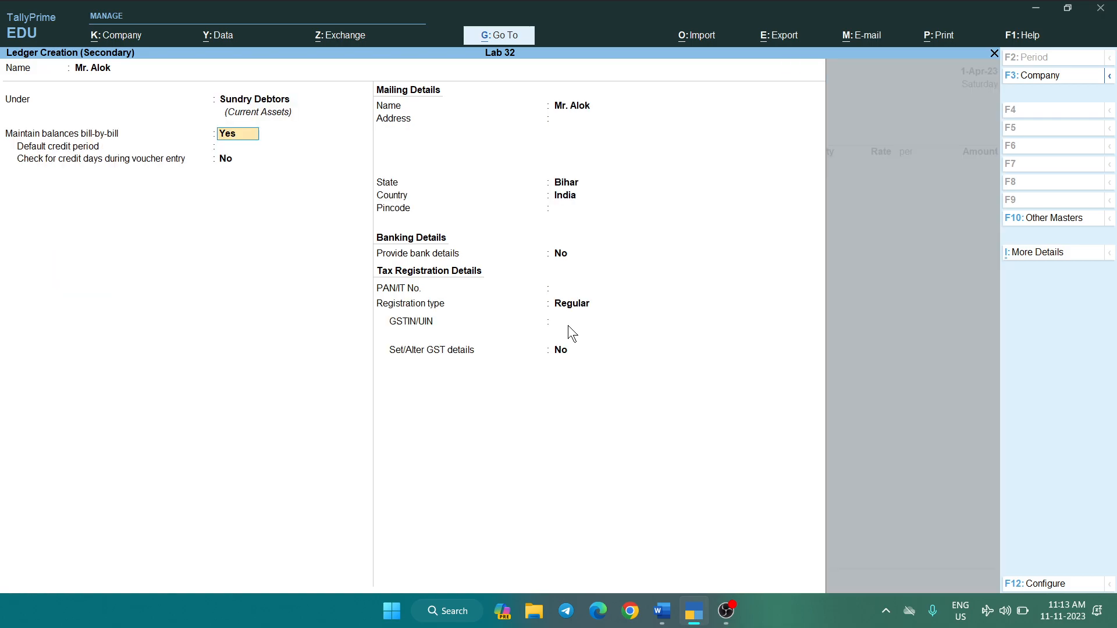
key(ctrl+a)
- Accept the dispatch and party details without additions, and set the sales voucher's price level to Wholesale
key(Return)
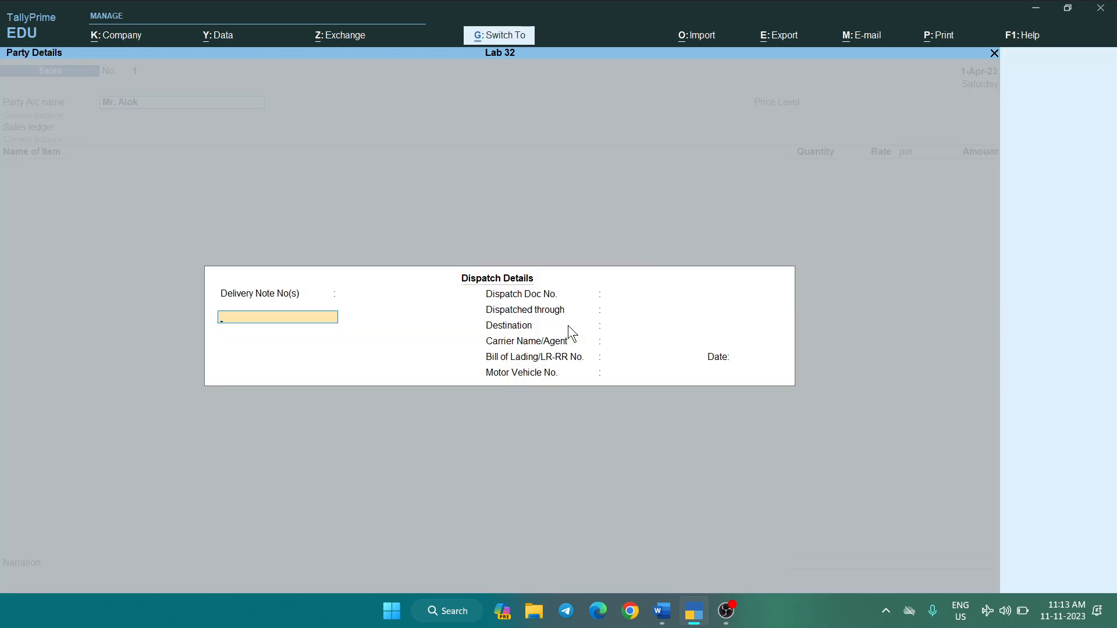
key(ctrl+a)
key(ctrl+a)
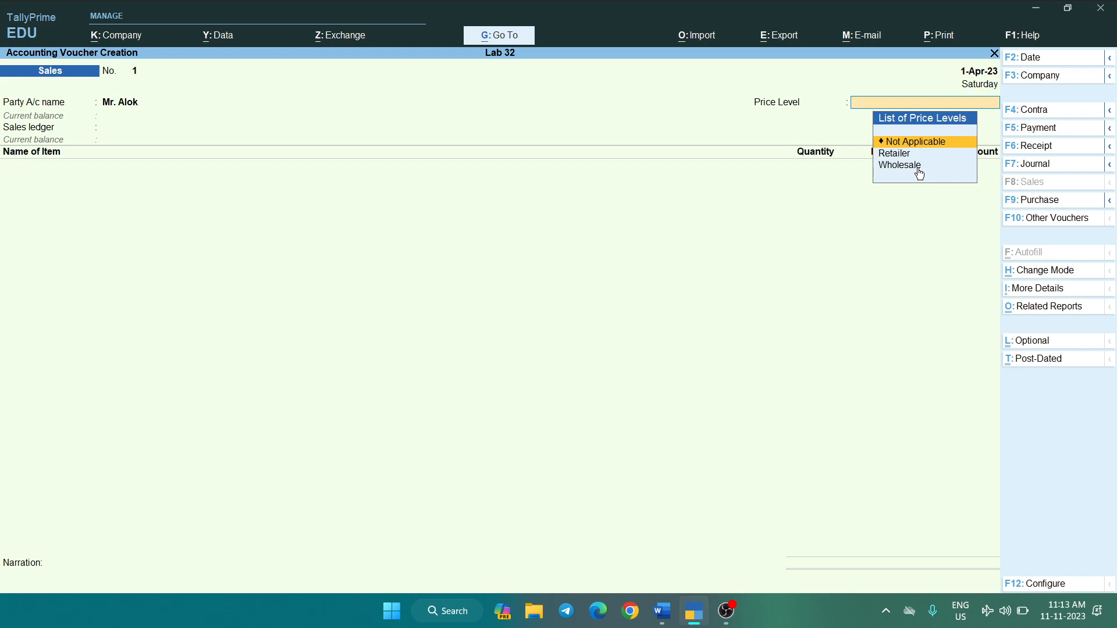
key(Down)
key(Down)
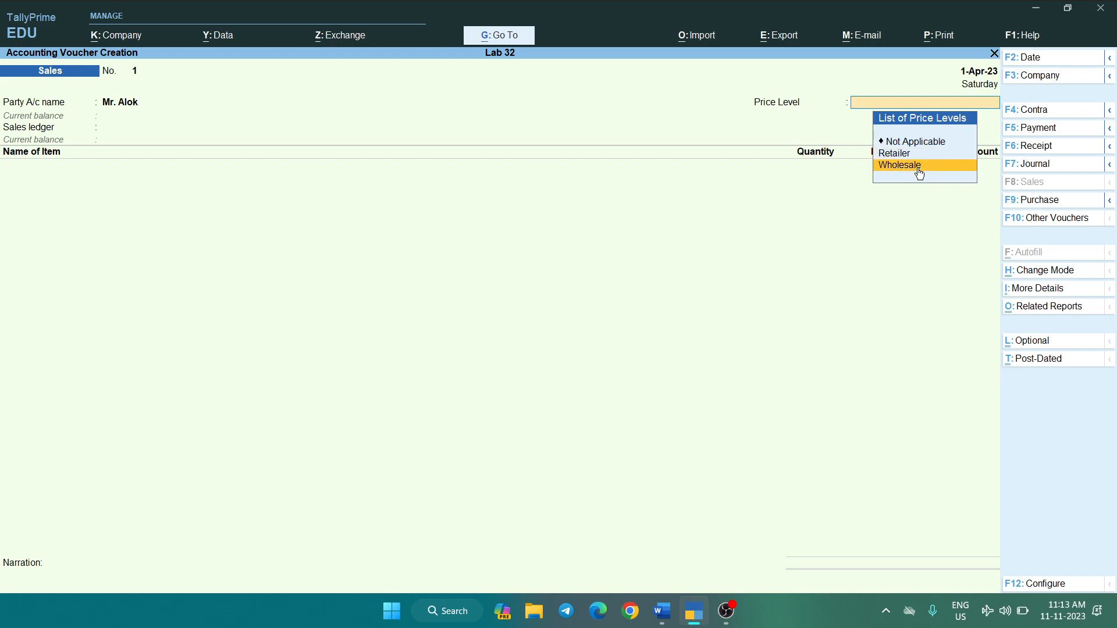
key(Return)
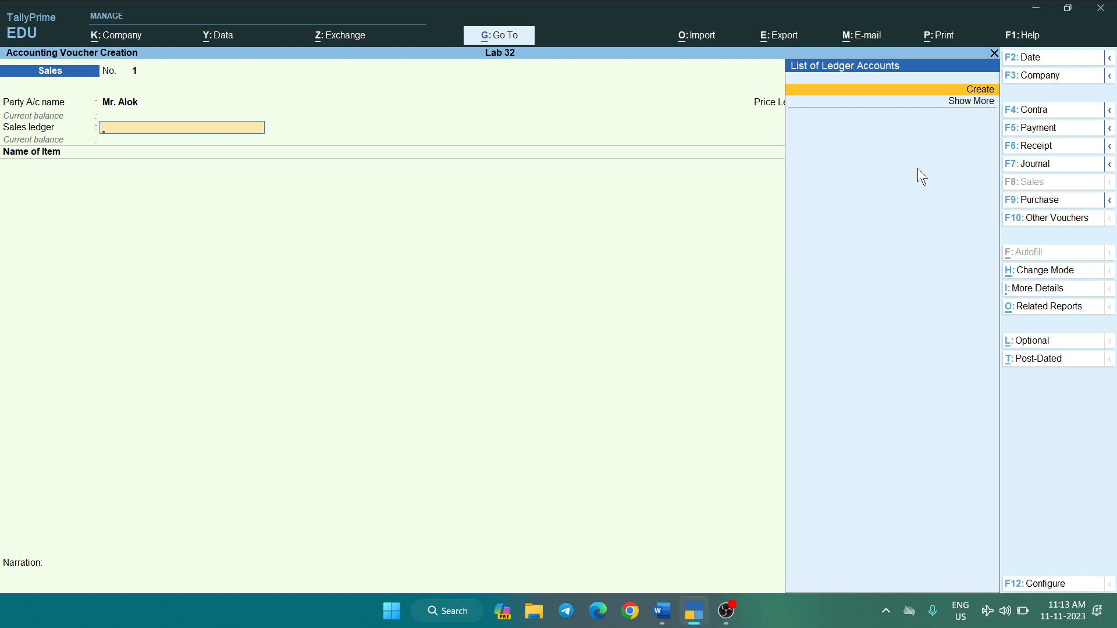
- Create the sales ledger Sales A/c under Sales Accounts, and accept the voucher's tax classification without an entry
key(alt+c)
text(Salesa)
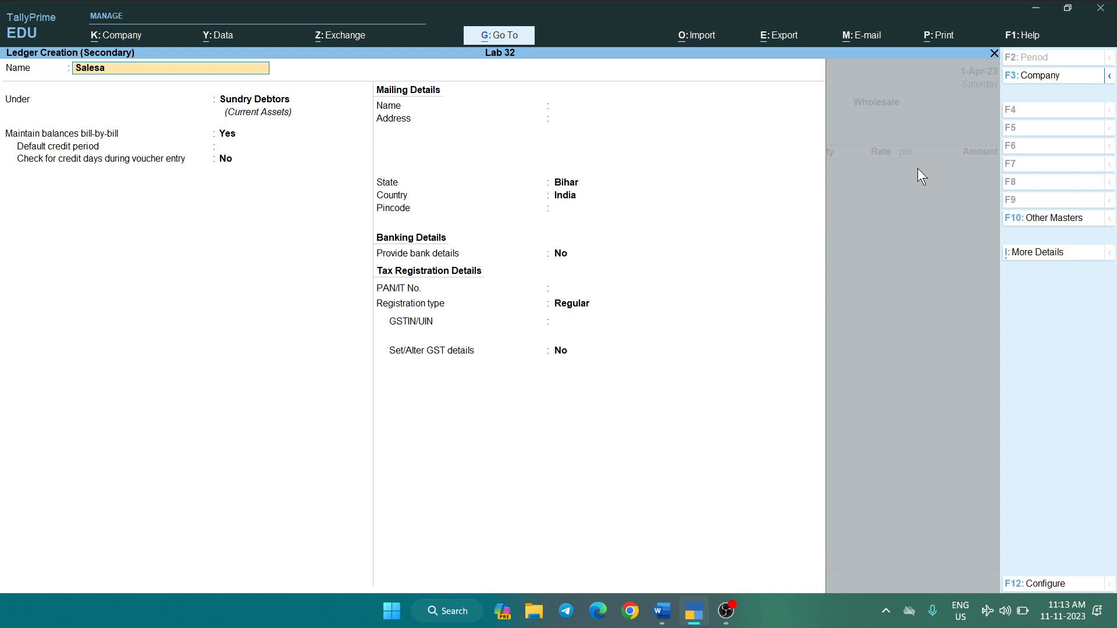
key(BackSpace)
key(BackSpace)
text(a/c)
key(Return)
key(Return)
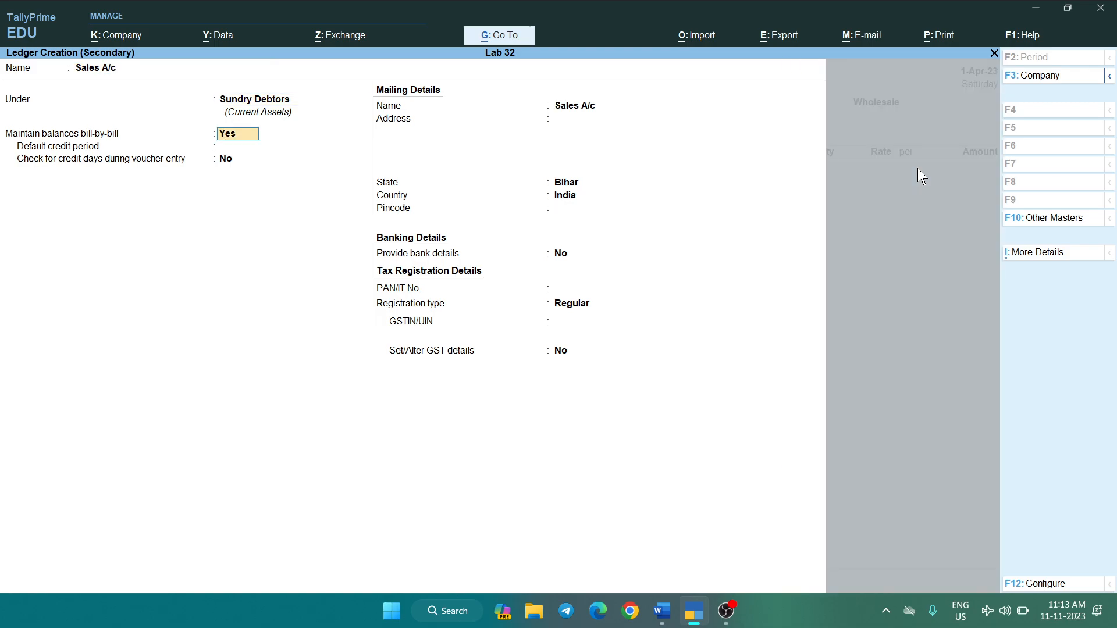
key(BackSpace)
text(Sale)
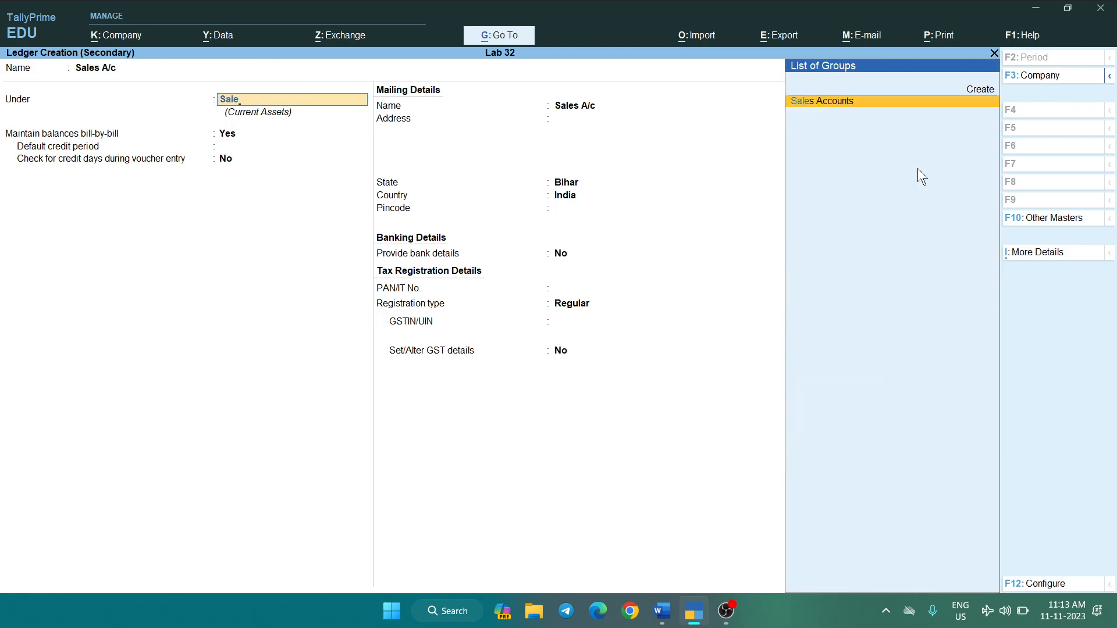
key(Return)
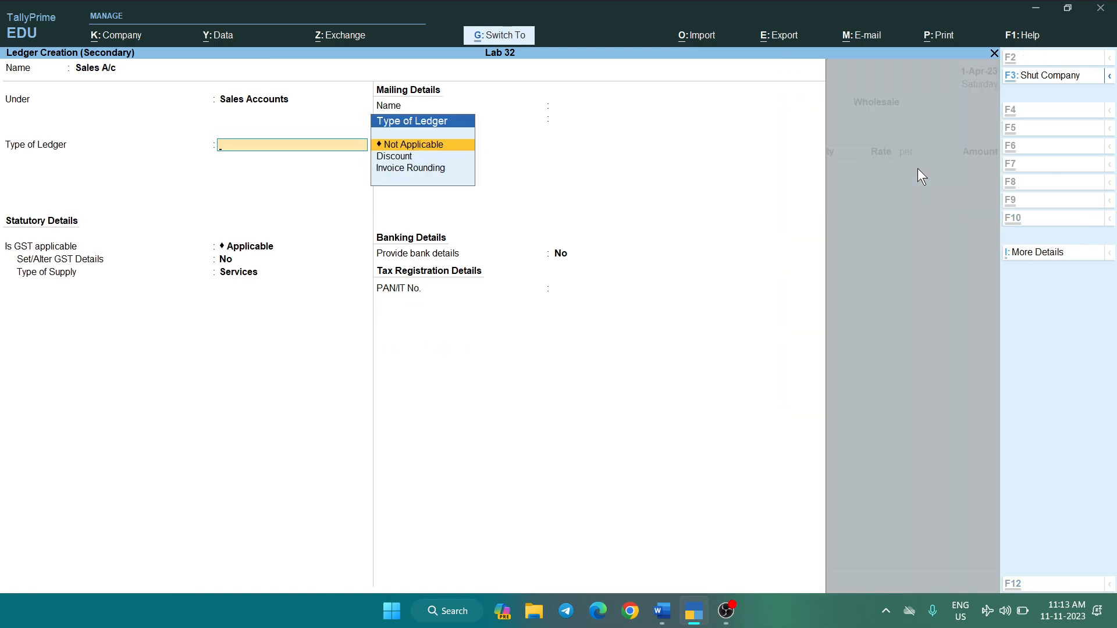
key(ctrl+a)
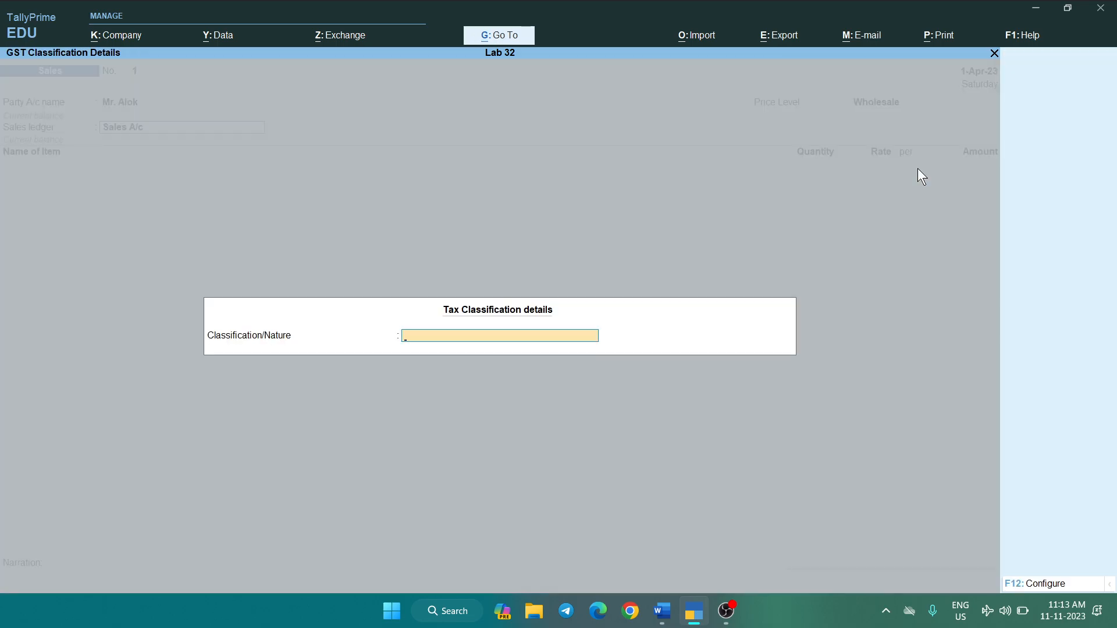
key(Return)
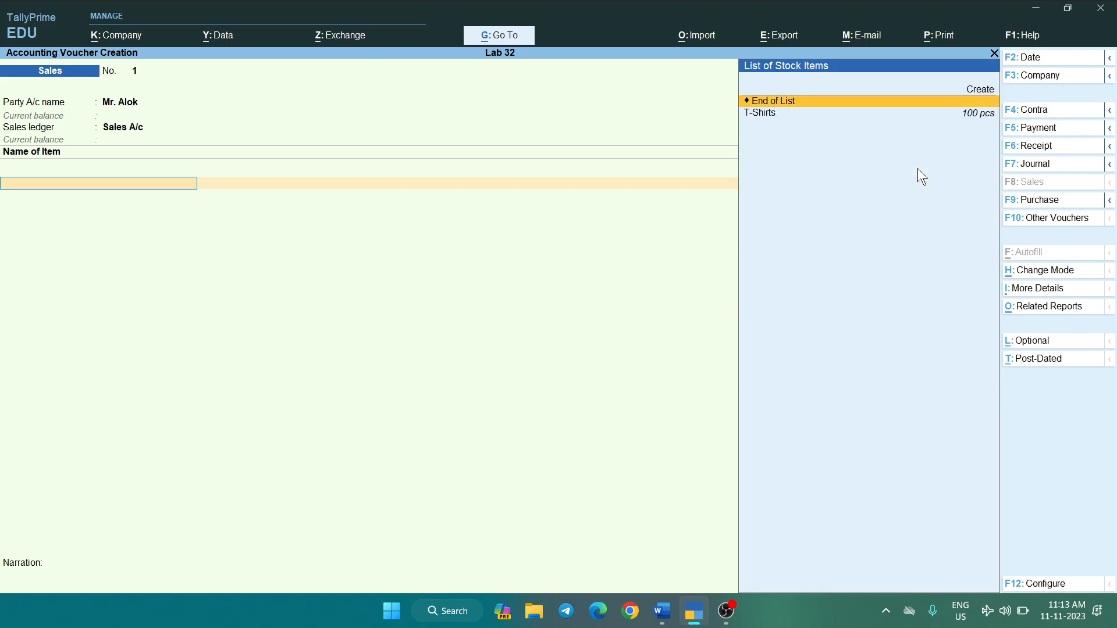
- Add T-Shirts as the sales voucher's item, and check the first wholesale sale's quantity against the rate table in the Word exercise
key(Down)
key(Return)
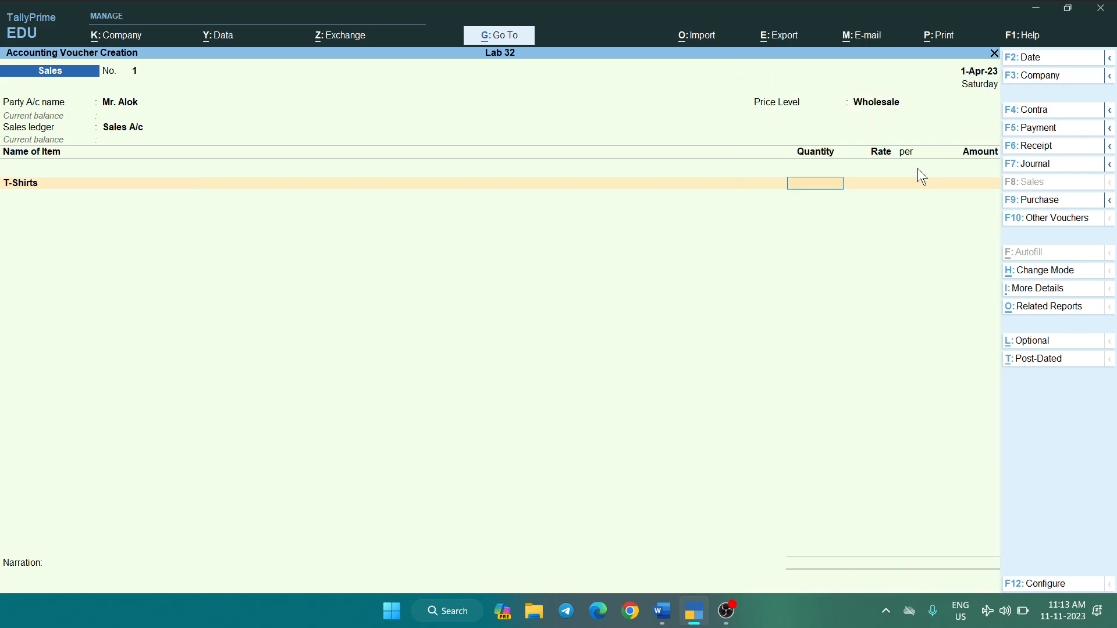
key(alt+Tab)
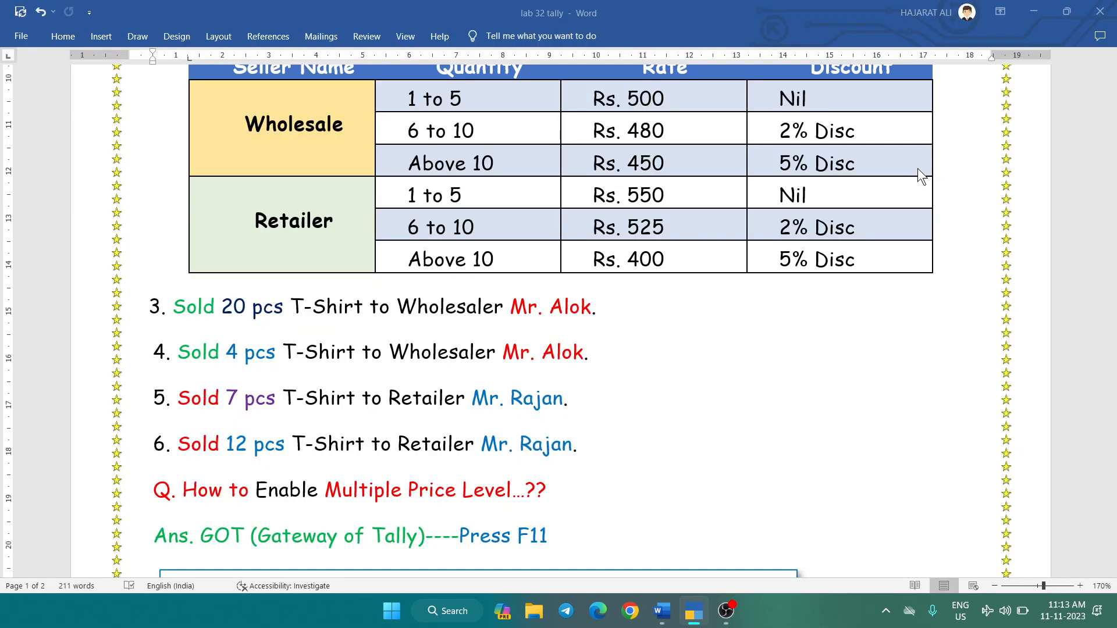
drag(221, 308, 291, 319)
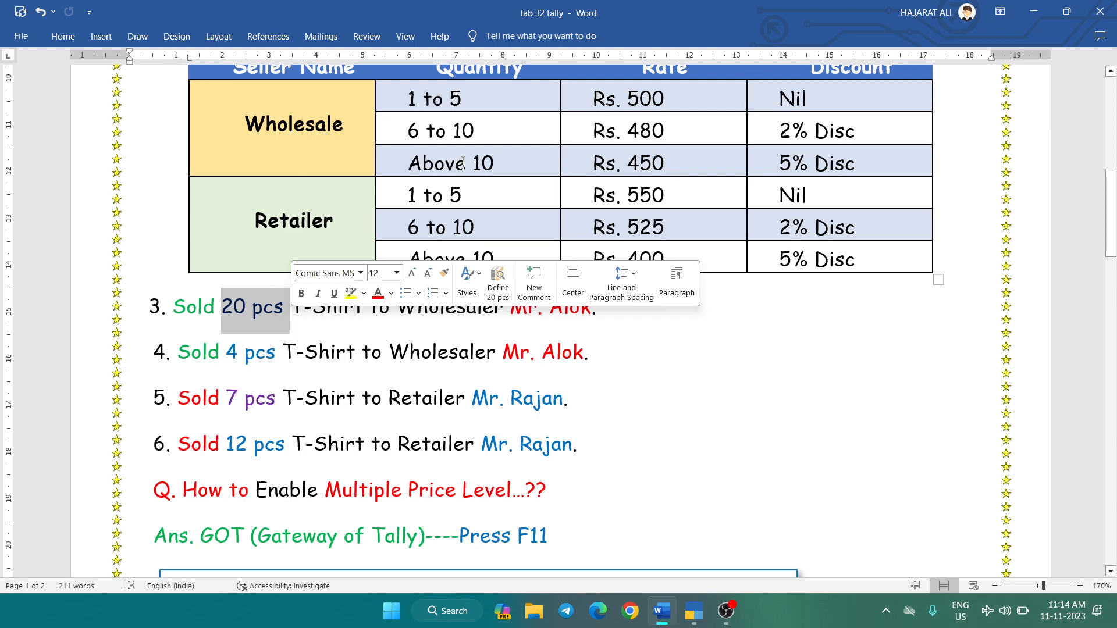
drag(671, 169, 624, 167)
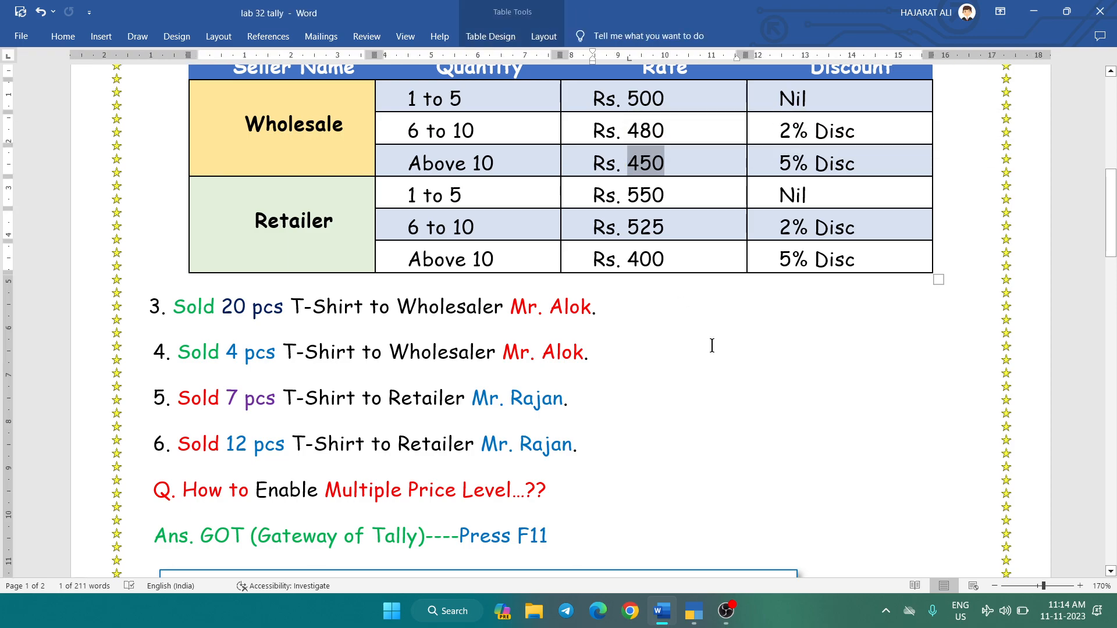
- Switch back to TallyPrime, enter 20 pcs of T-Shirts at the wholesale price-list rate, and save the sales voucher
key(alt+Tab)
text(20)
key(Return)
key(Return)
key(Return)
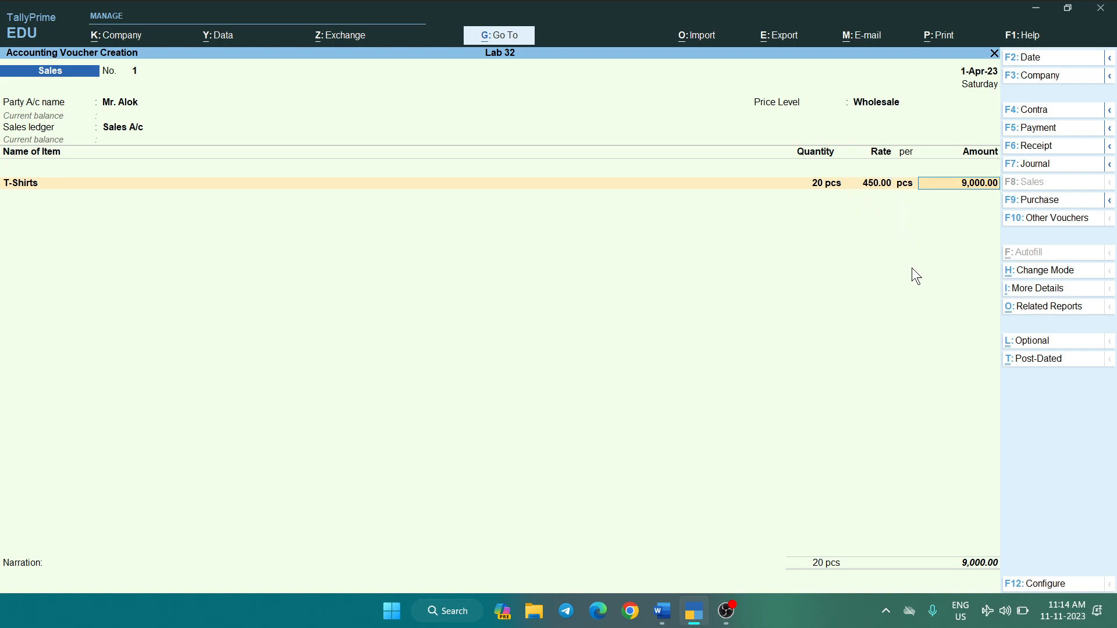
key(Return)
key(ctrl)
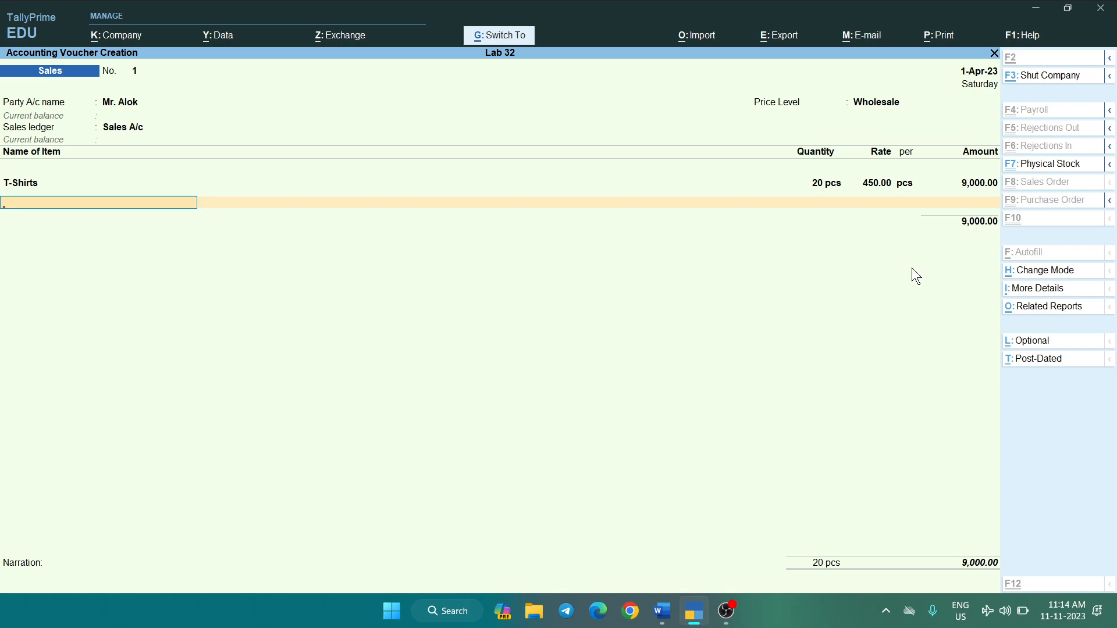
key(ctrl+a)
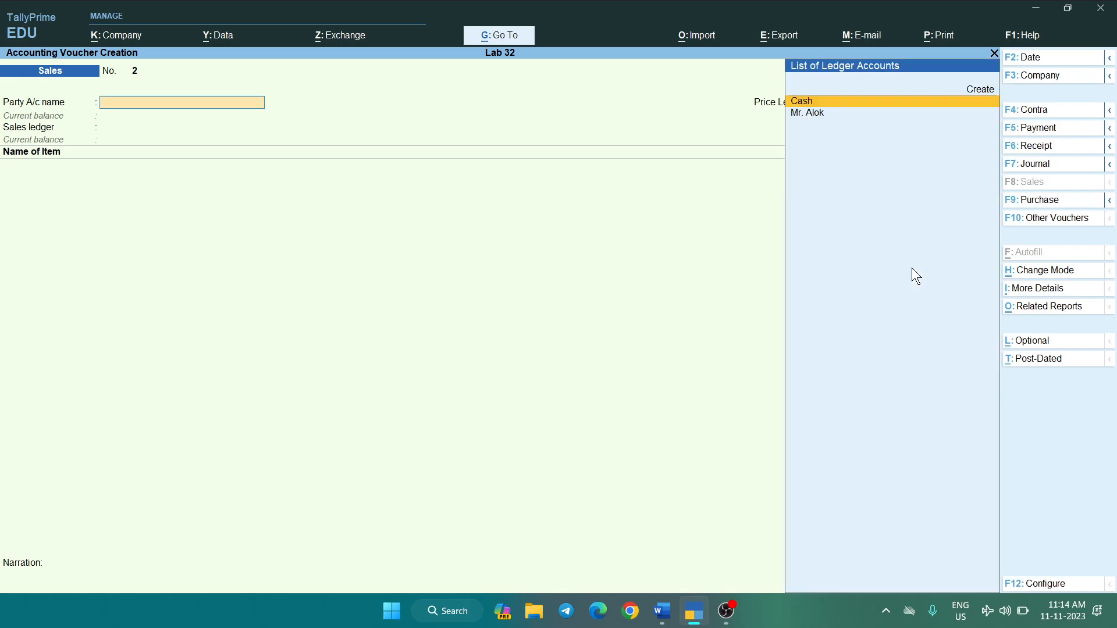
- Switch to the Word exercise and look up the second wholesale sale and its rate for 1 to 5 pieces
key(alt+Tab)
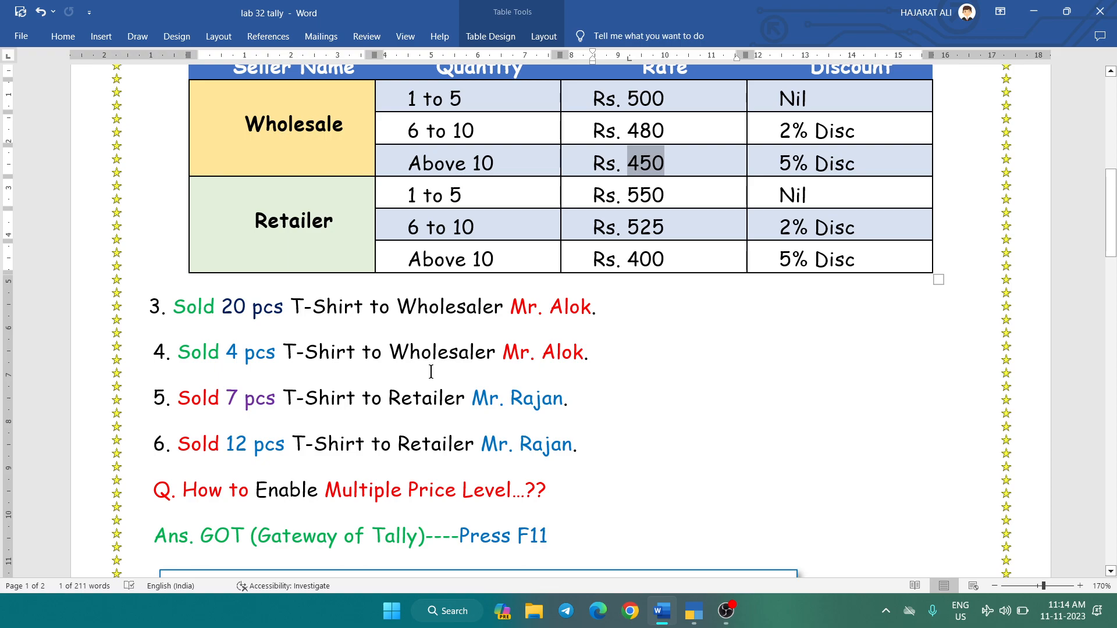
scroll(431, 371, up, 1)
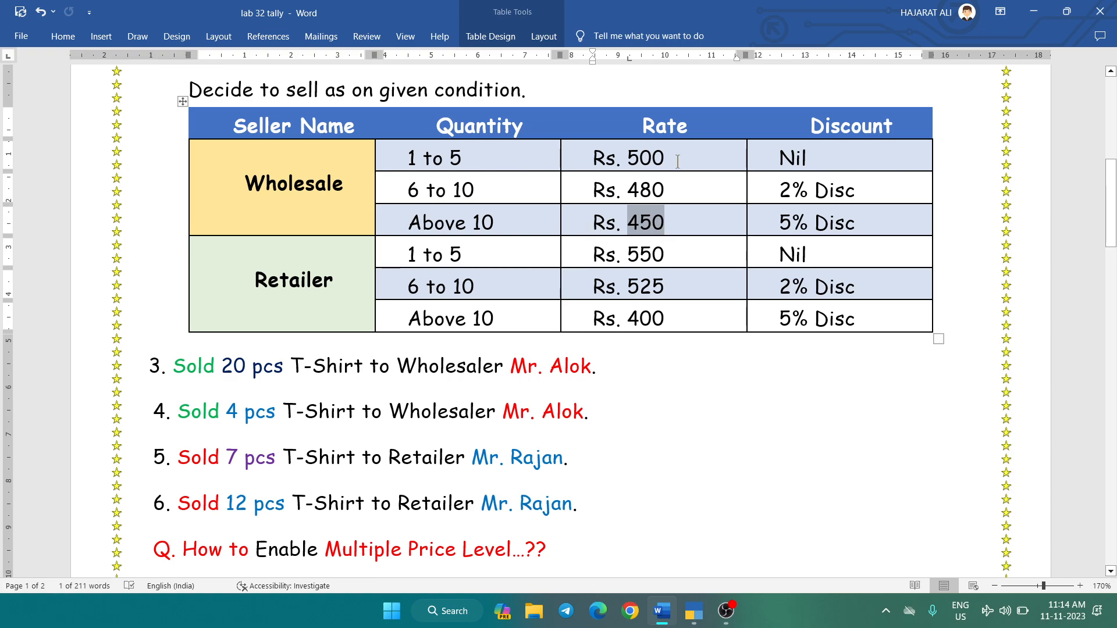
drag(668, 160, 625, 166)
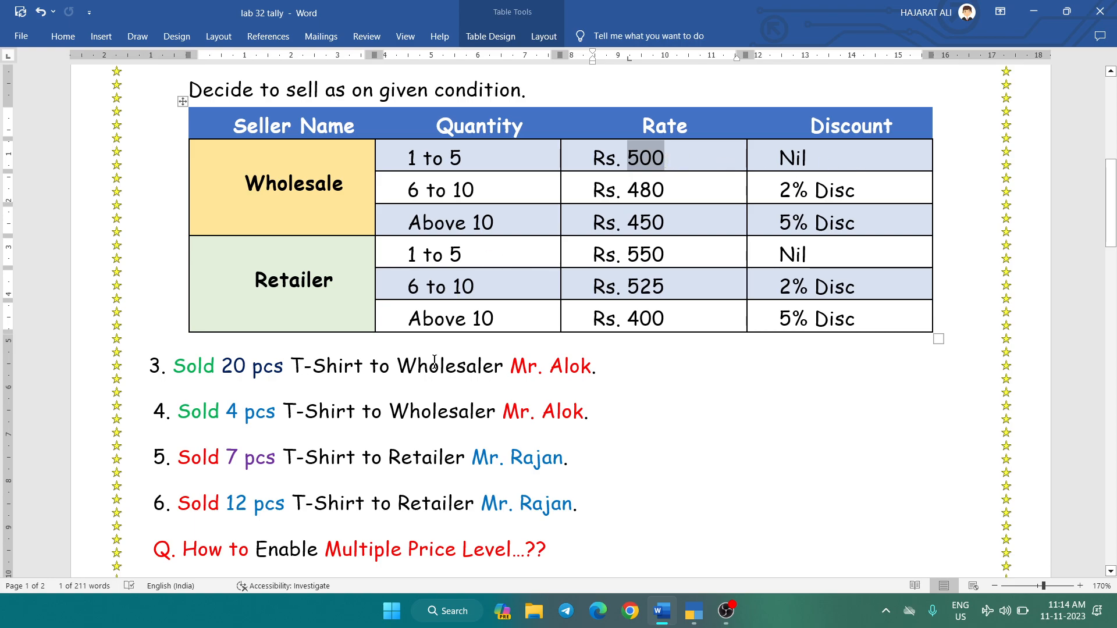
- Switch back to TallyPrime, choose the wholesale customer as party with default dispatch and party details, and set the price level to Wholesale
key(alt+Tab)
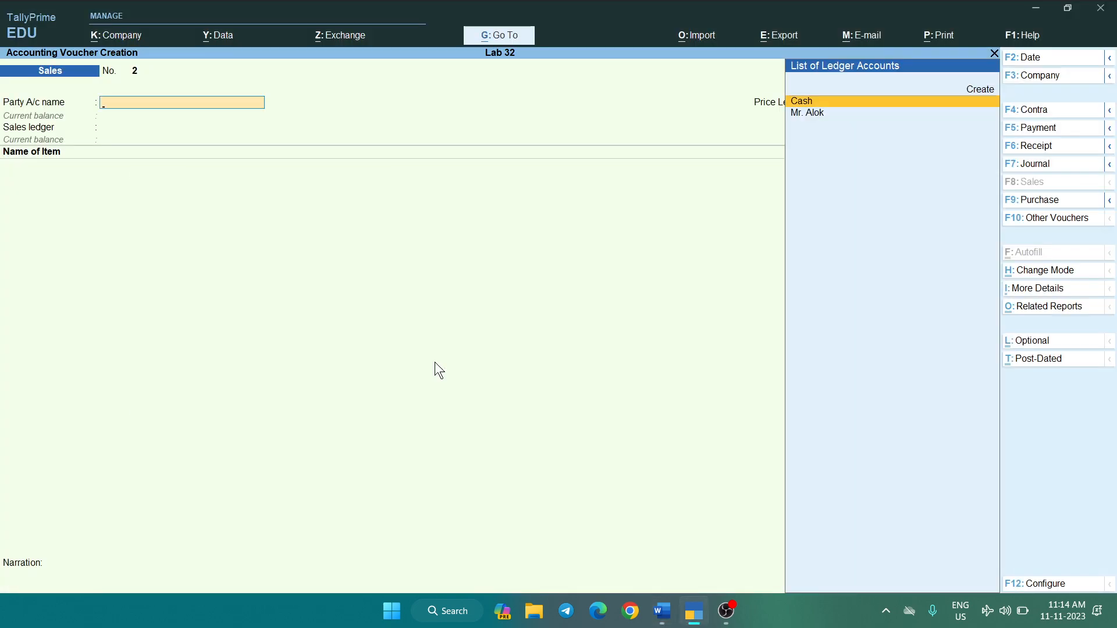
key(Down)
key(Return)
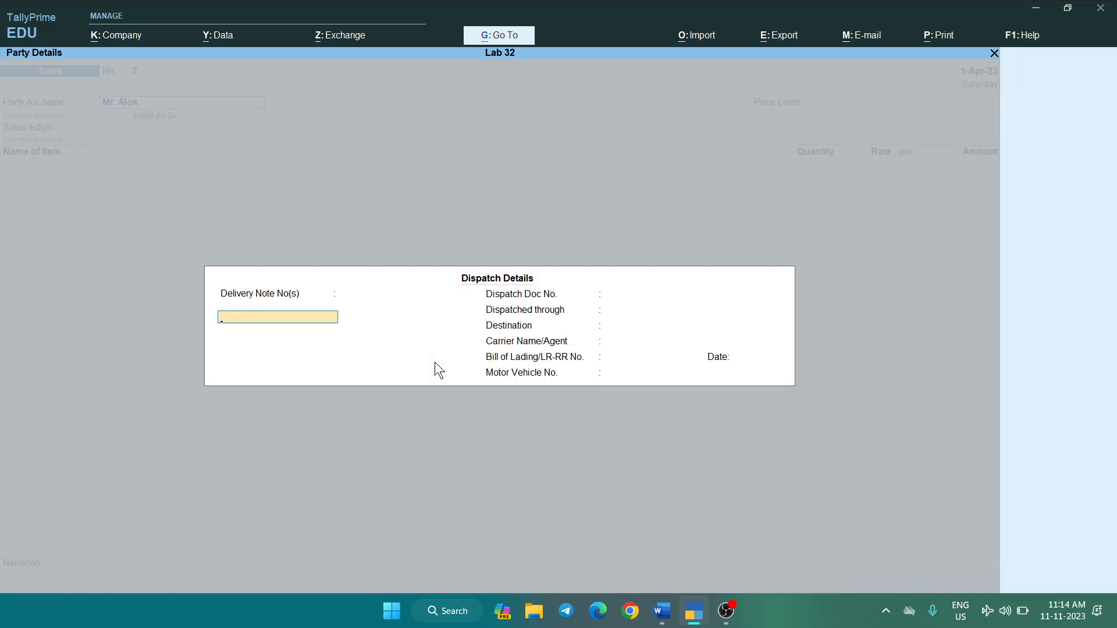
key(ctrl+a)
key(ctrl+a)
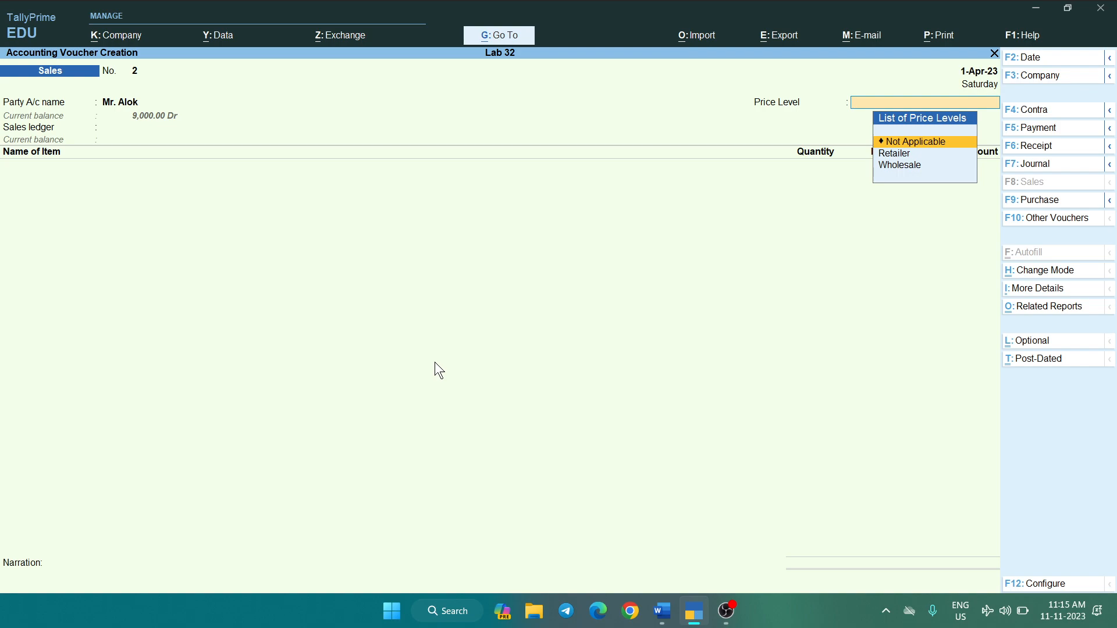
key(Down)
key(Down)
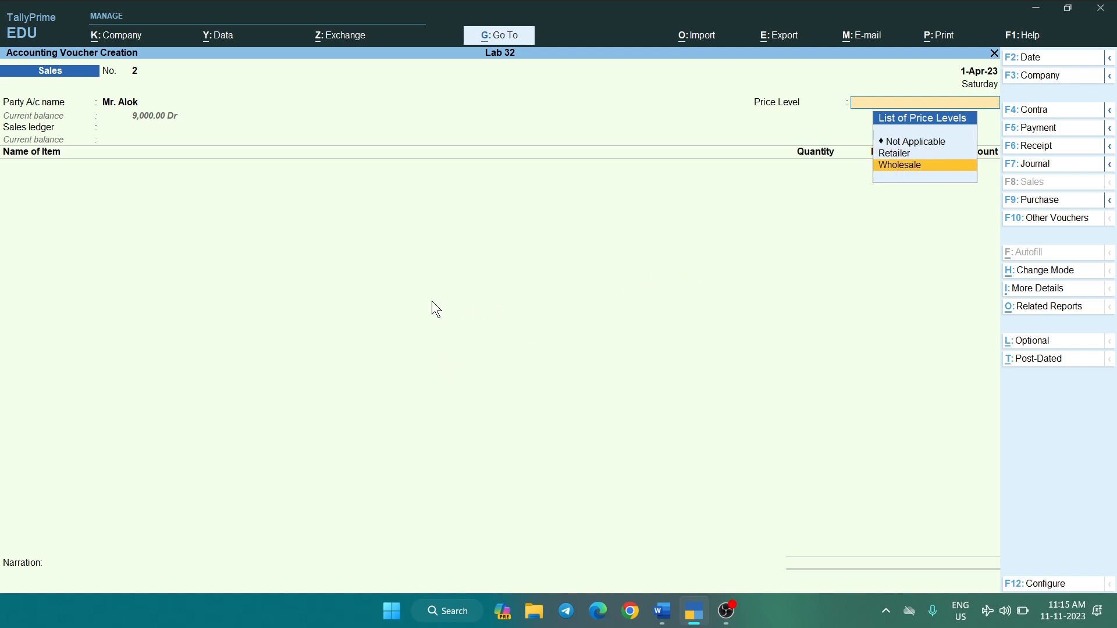
key(Return)
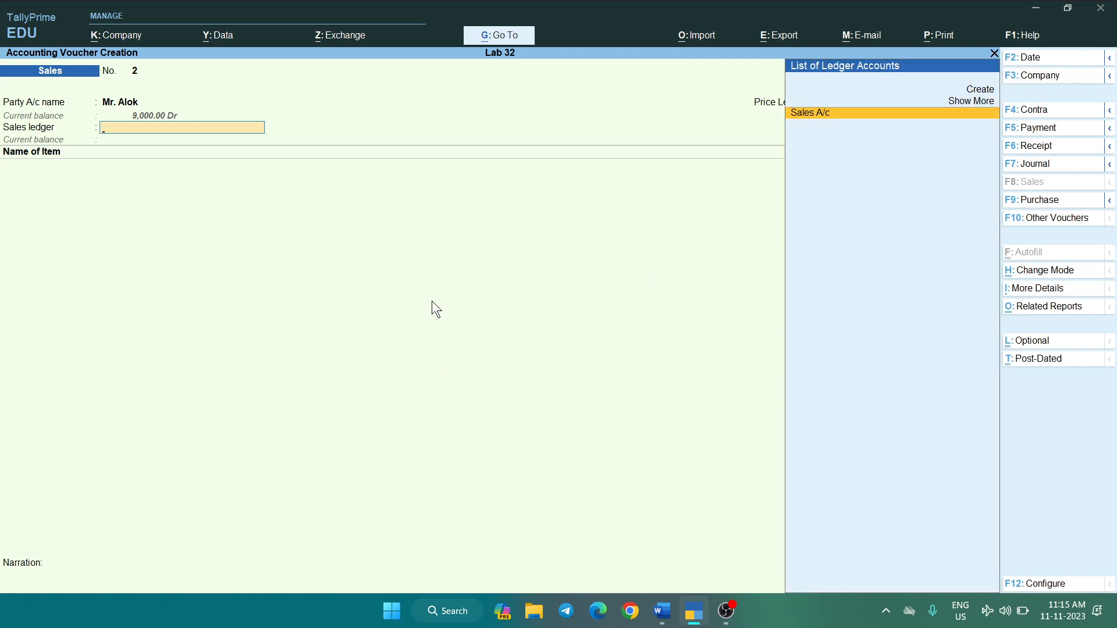
- Select Sales A/c with no tax classification entry, add 4 pcs of T-Shirts at the price-list rate, and save the voucher
key(Return)
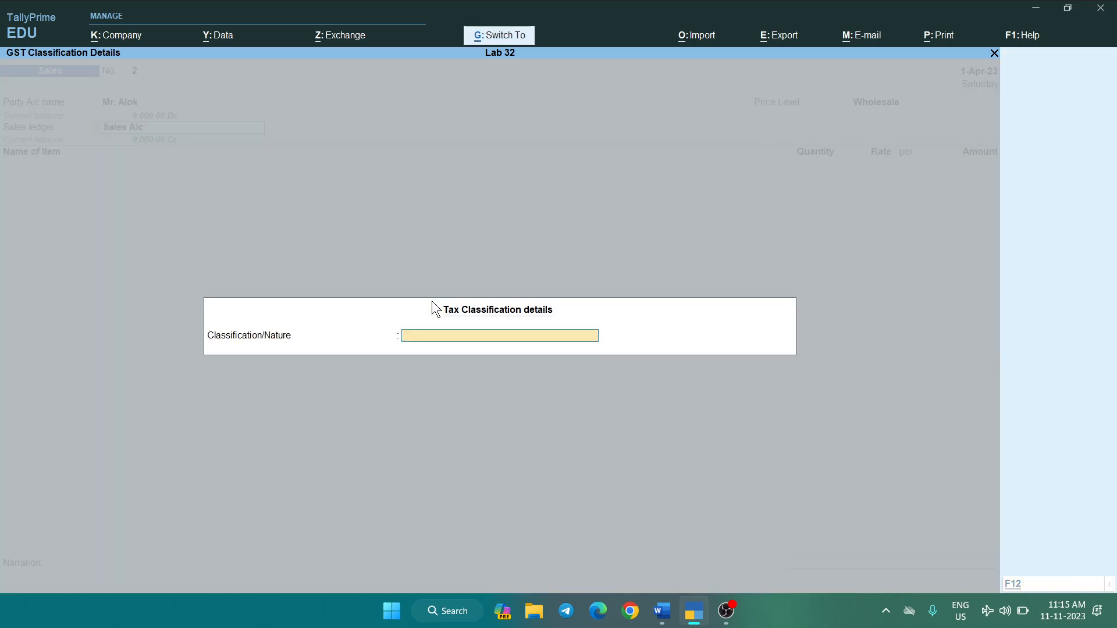
key(Return)
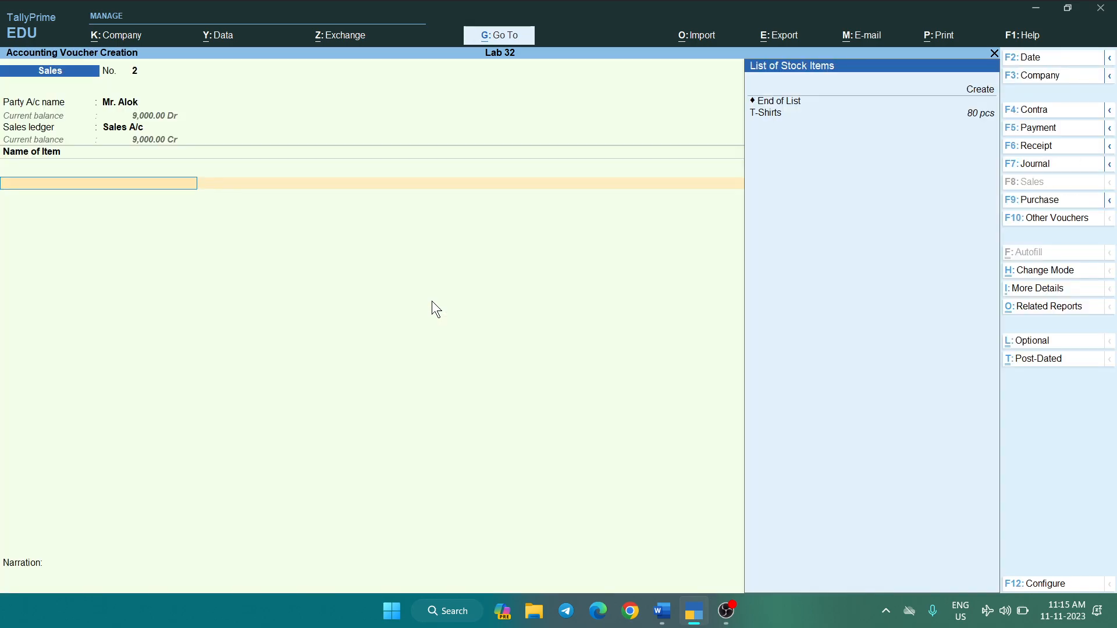
key(Down)
key(Return)
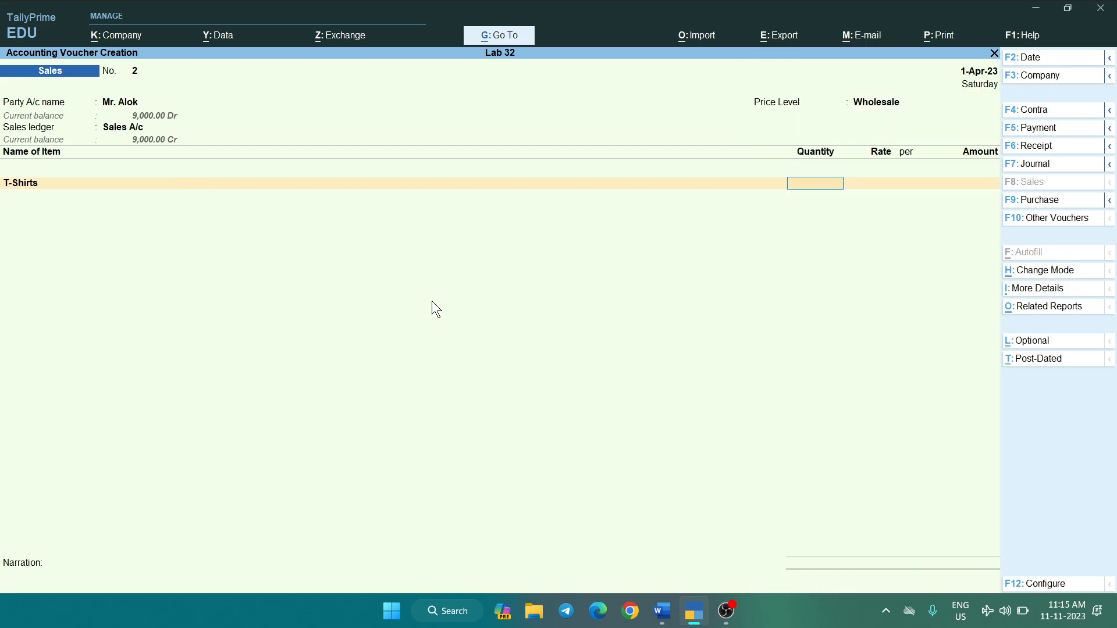
text(4)
key(Return)
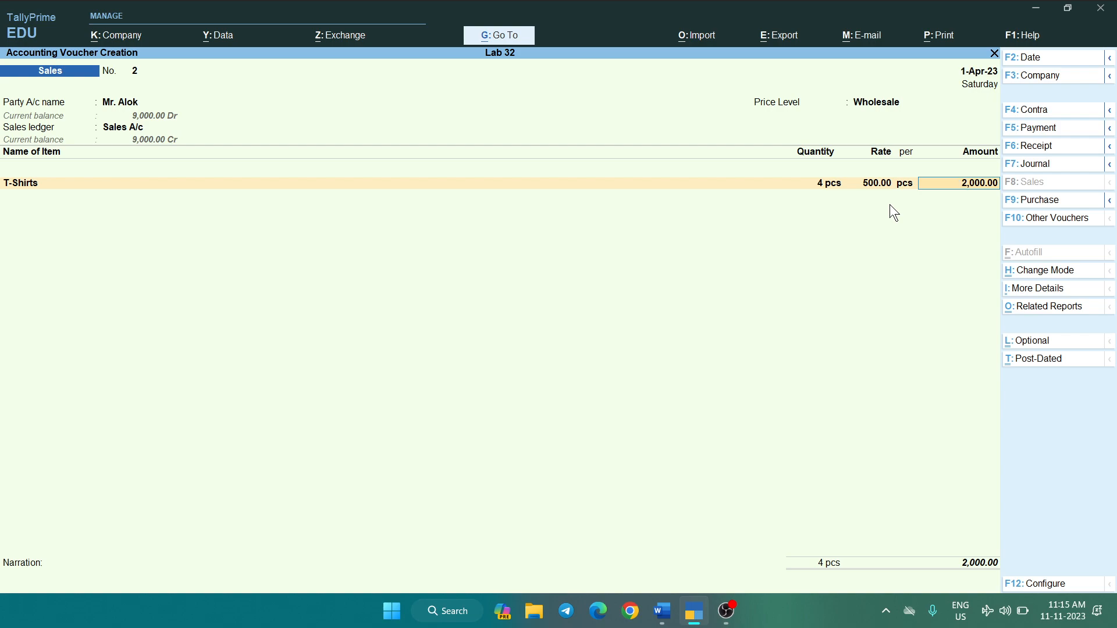
key(ctrl)
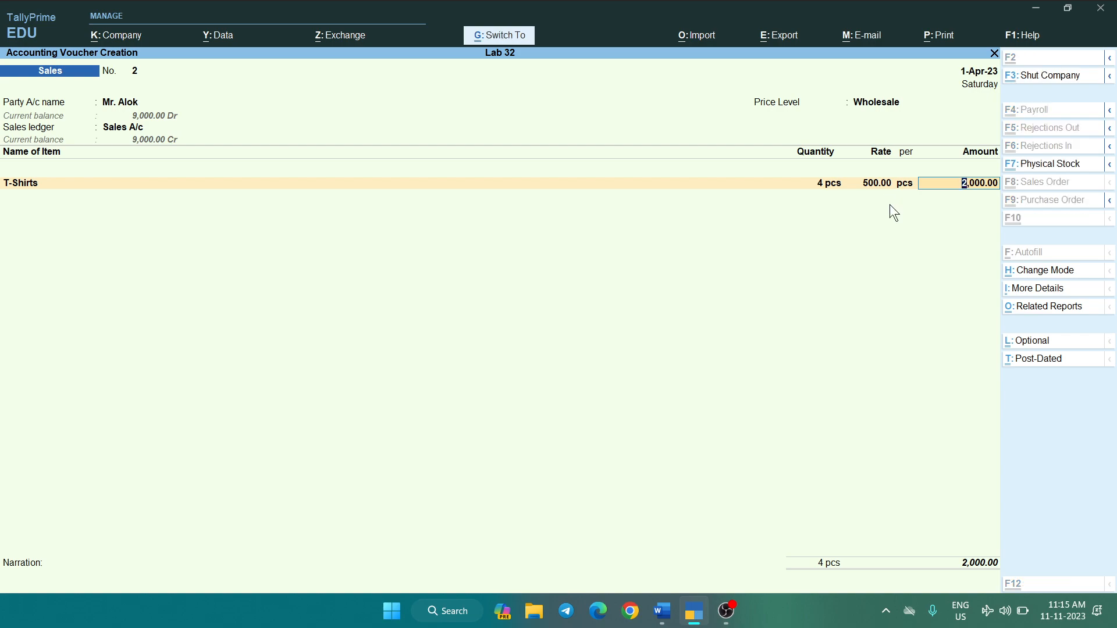
key(ctrl+a)
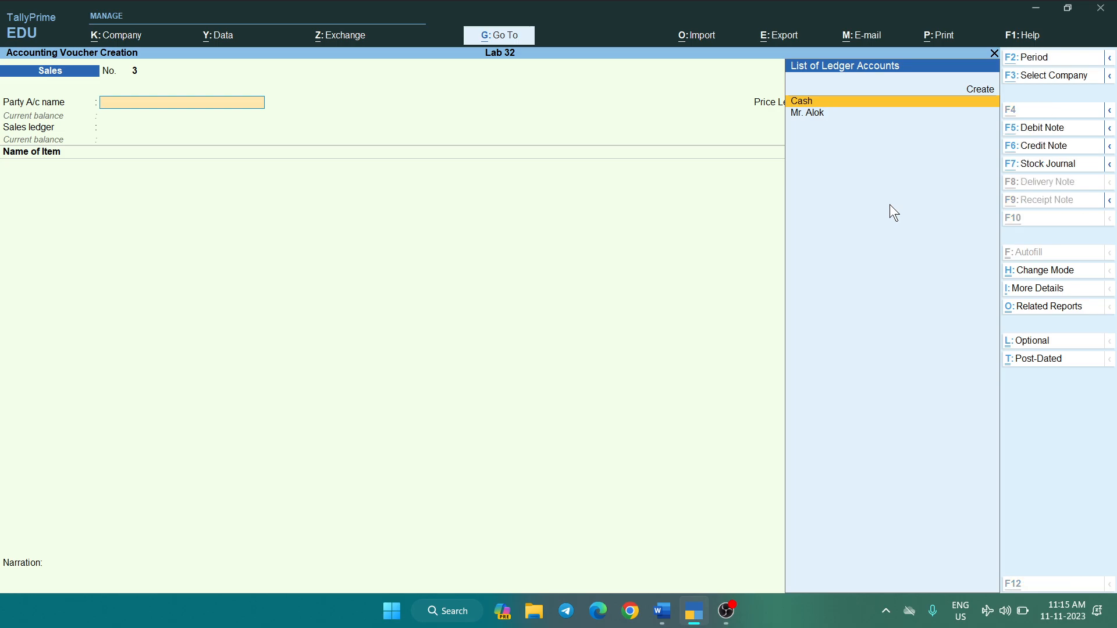
- Switch to the Word exercise and look up the first retailer sale and its rate and discount for 6 to 10 pieces
key(alt+Tab)
scroll(807, 267, down, 1)
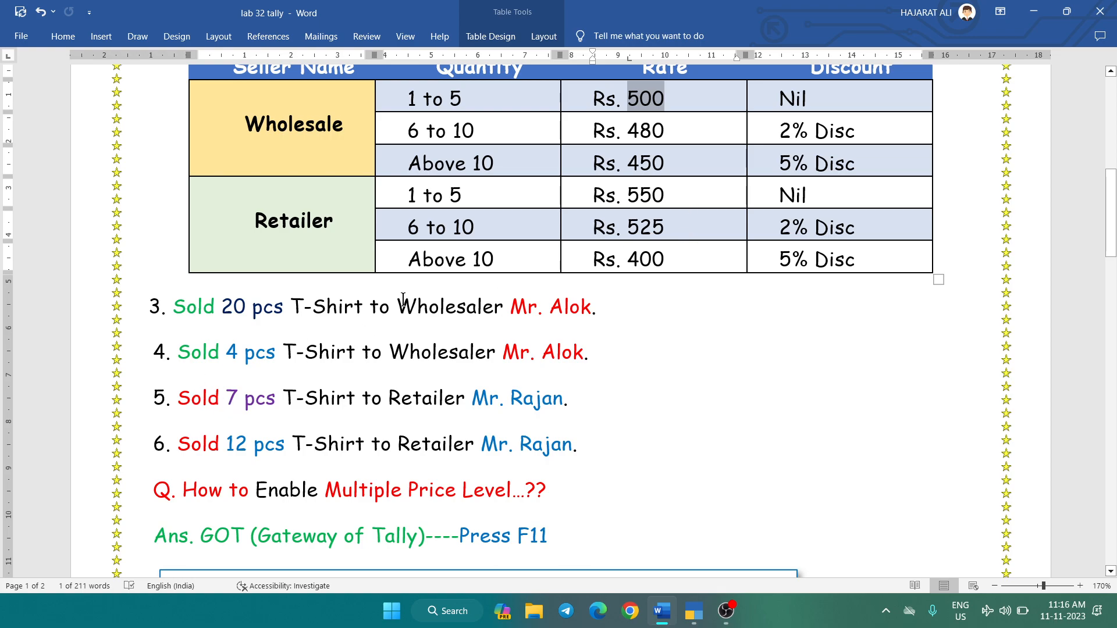
drag(668, 227, 629, 228)
click(773, 234)
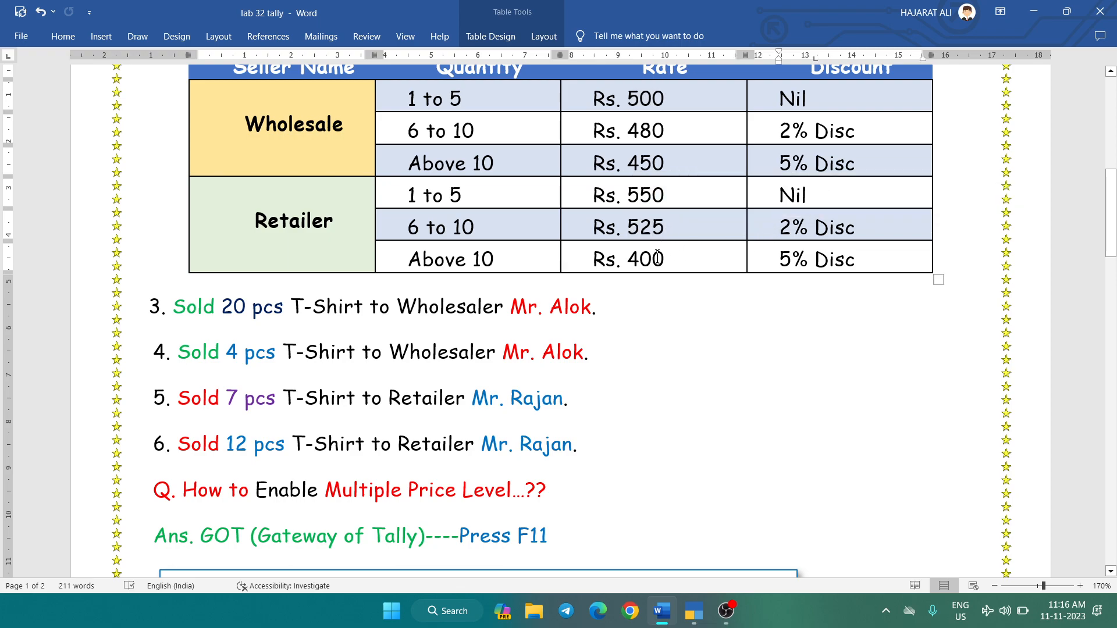
- Switch back to TallyPrime, create a party ledger with the retail customer's name under Sundry Debtors, and use it as the voucher's party
key(alt+Tab)
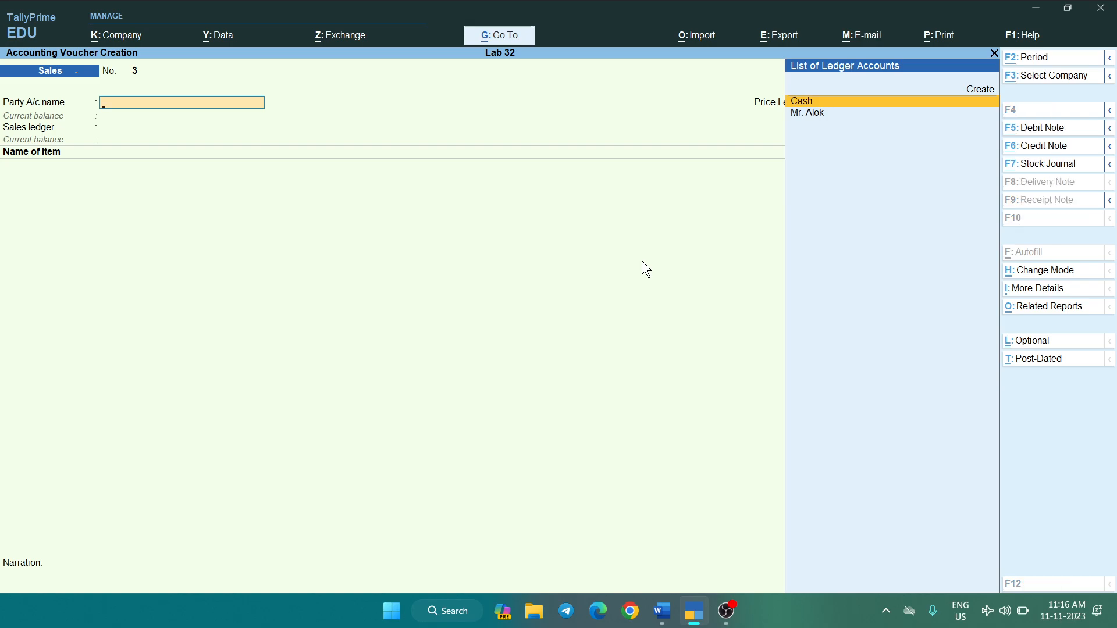
key(alt+c)
text(M)
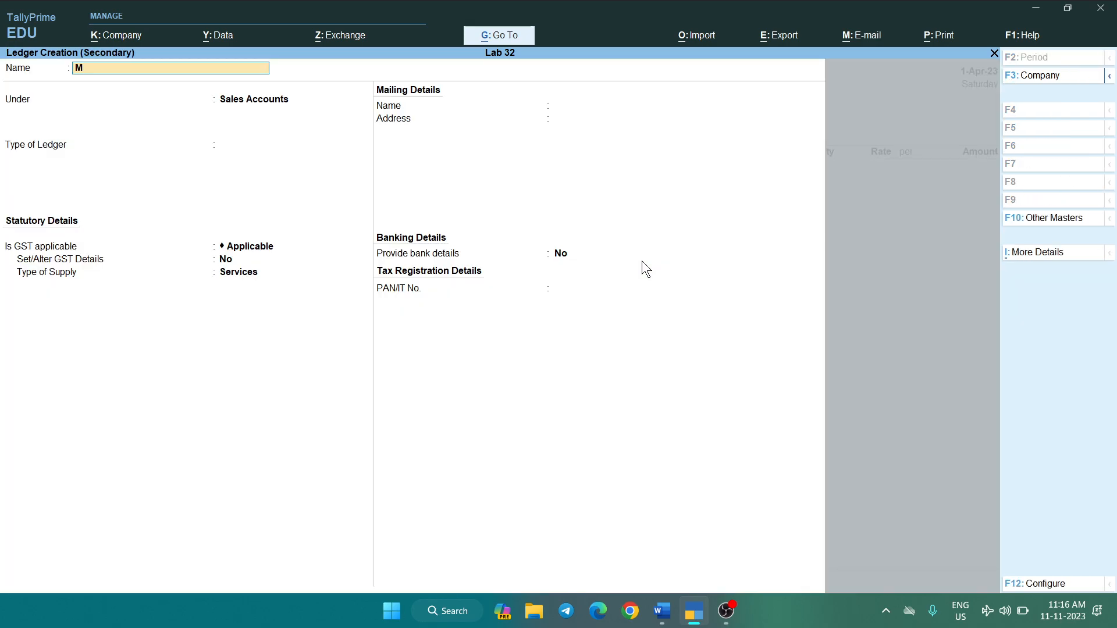
text(r. Rajan)
key(Return)
text(S)
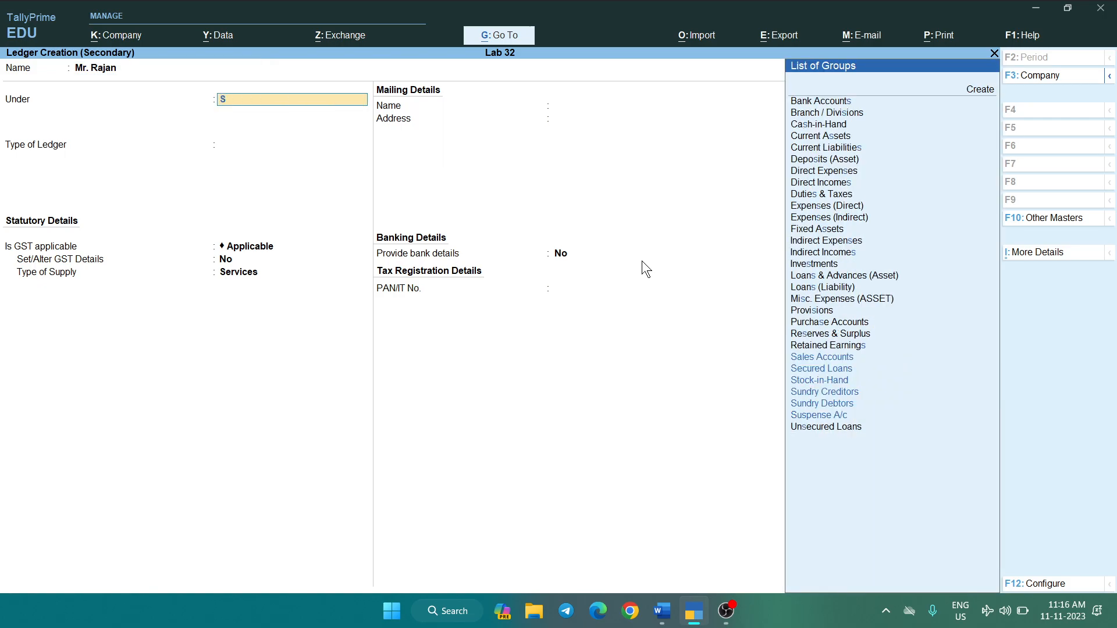
text(un)
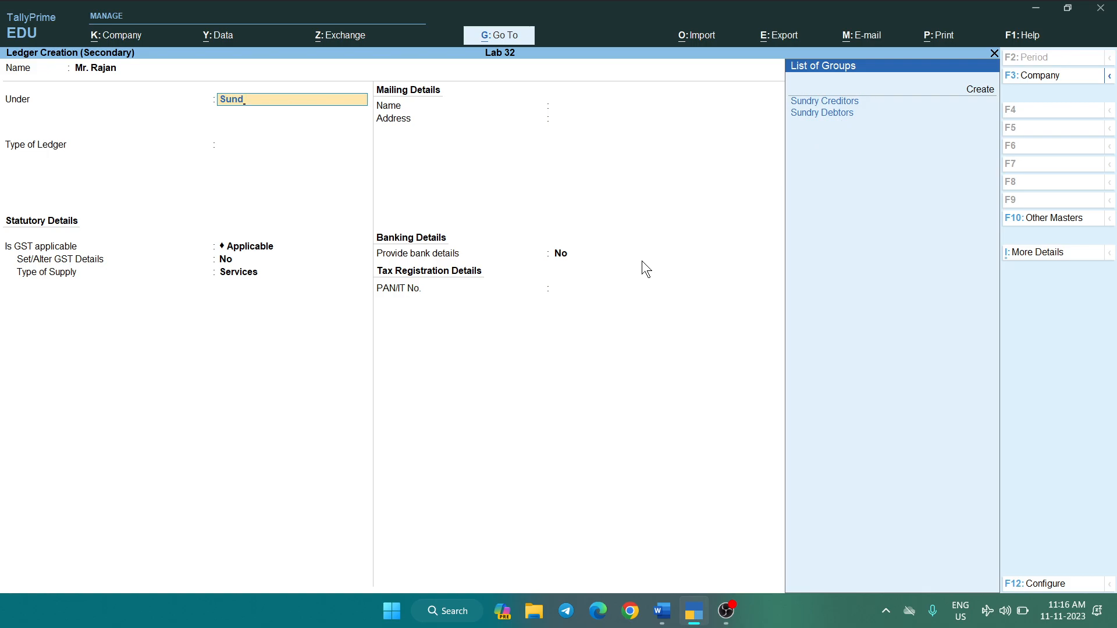
text(d)
key(Down)
key(Return)
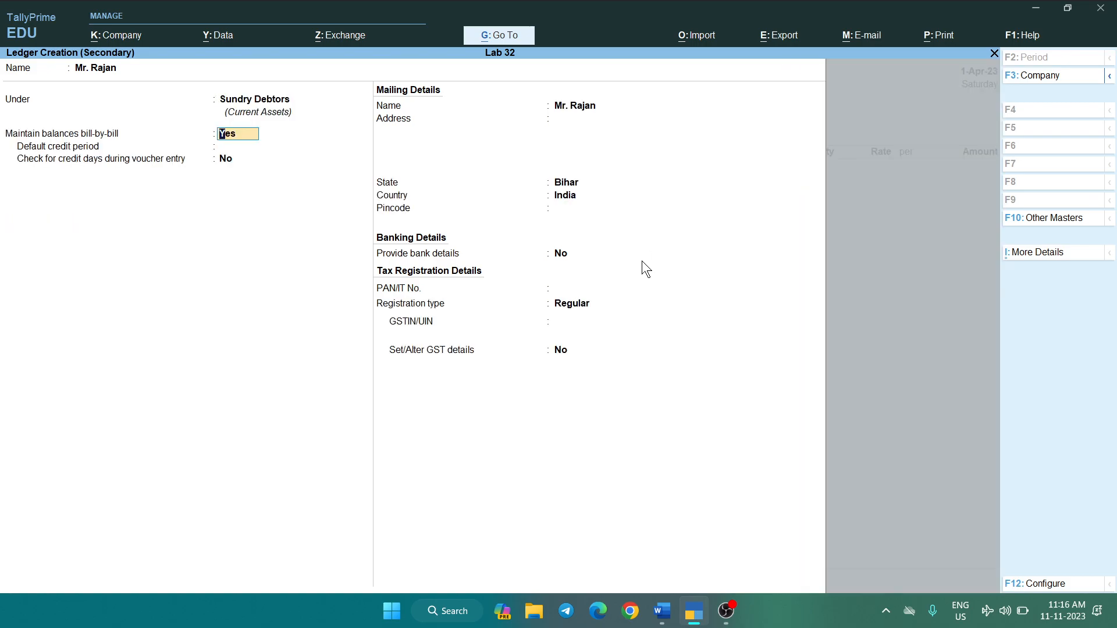
key(ctrl+a)
key(Return)
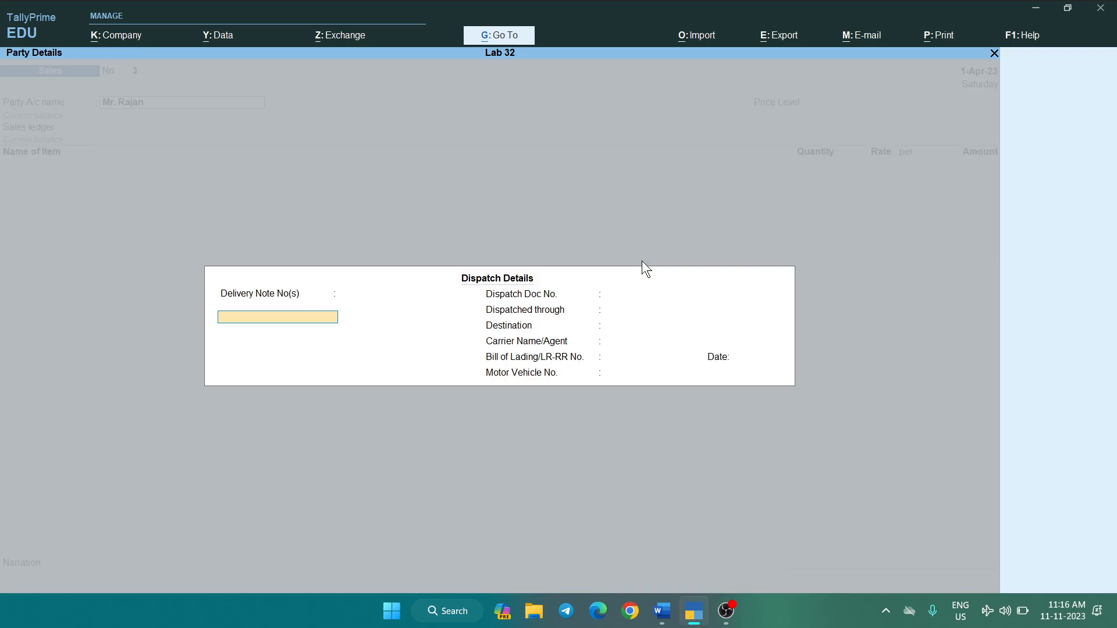
- Accept the dispatch and party details without additions, and set the sales voucher's price level to Retailer
key(ctrl+a)
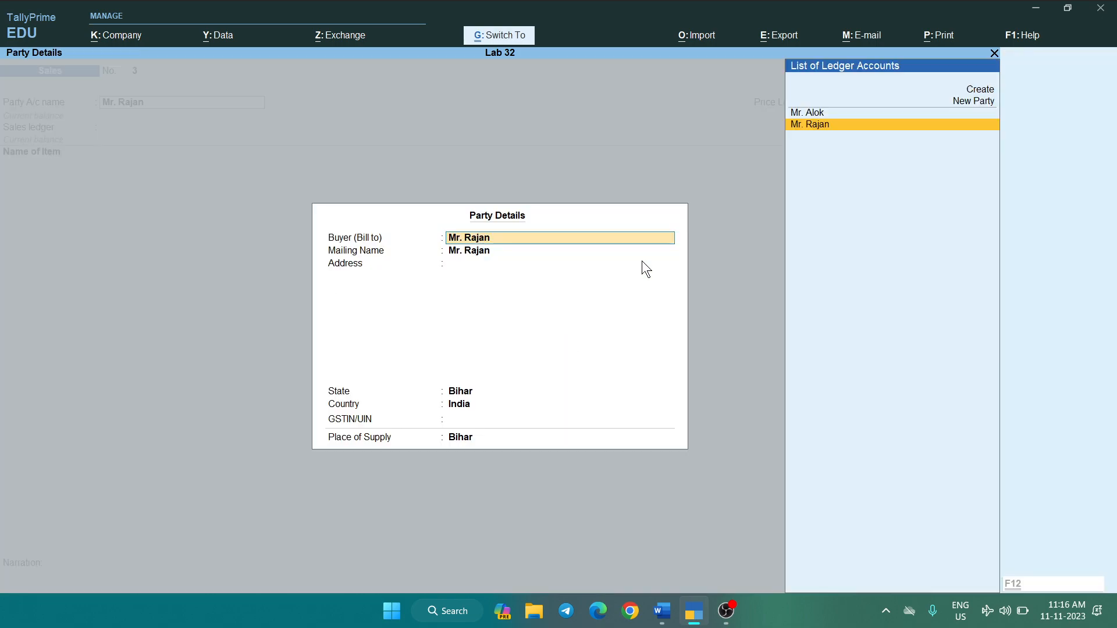
key(ctrl+a)
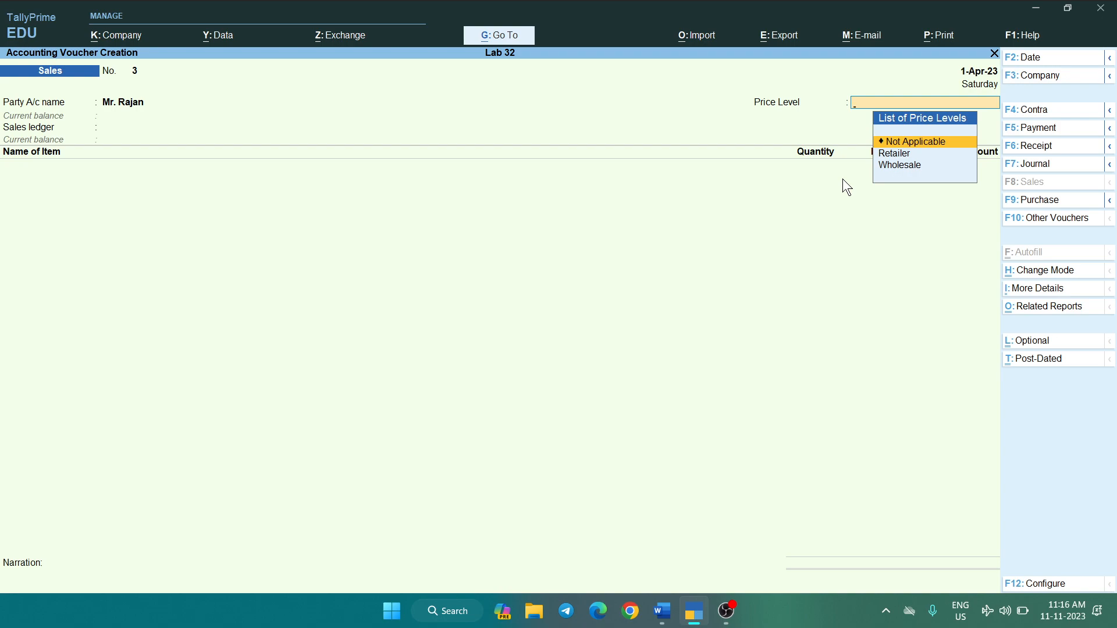
key(Down)
key(Return)
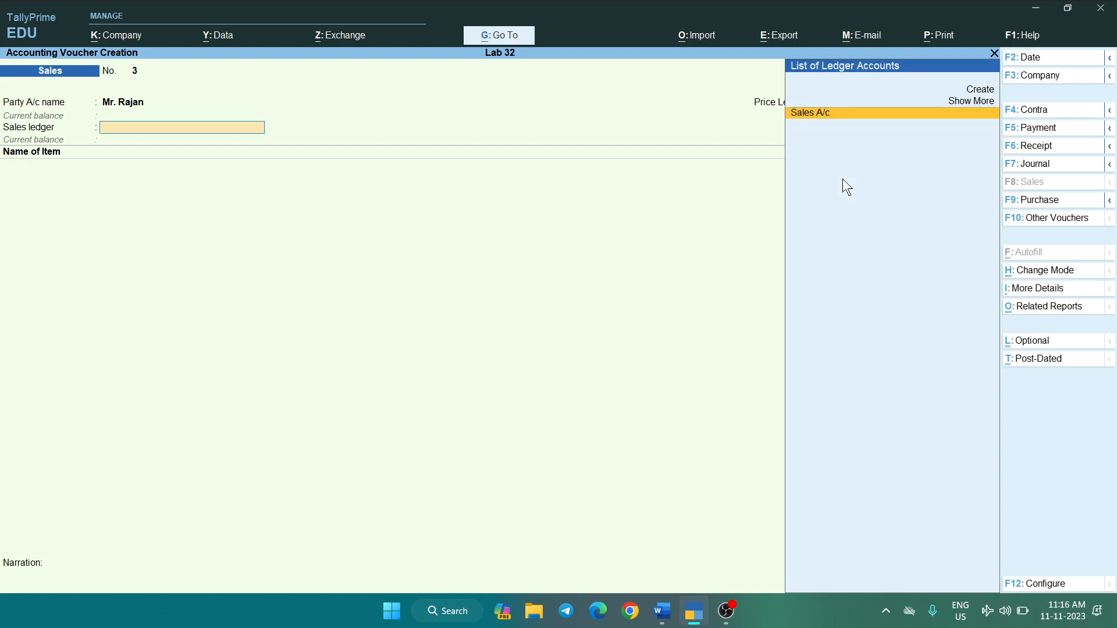
- Select Sales A/c as the retailer voucher's sales ledger and accept Not Applicable as its tax classification
key(Return)
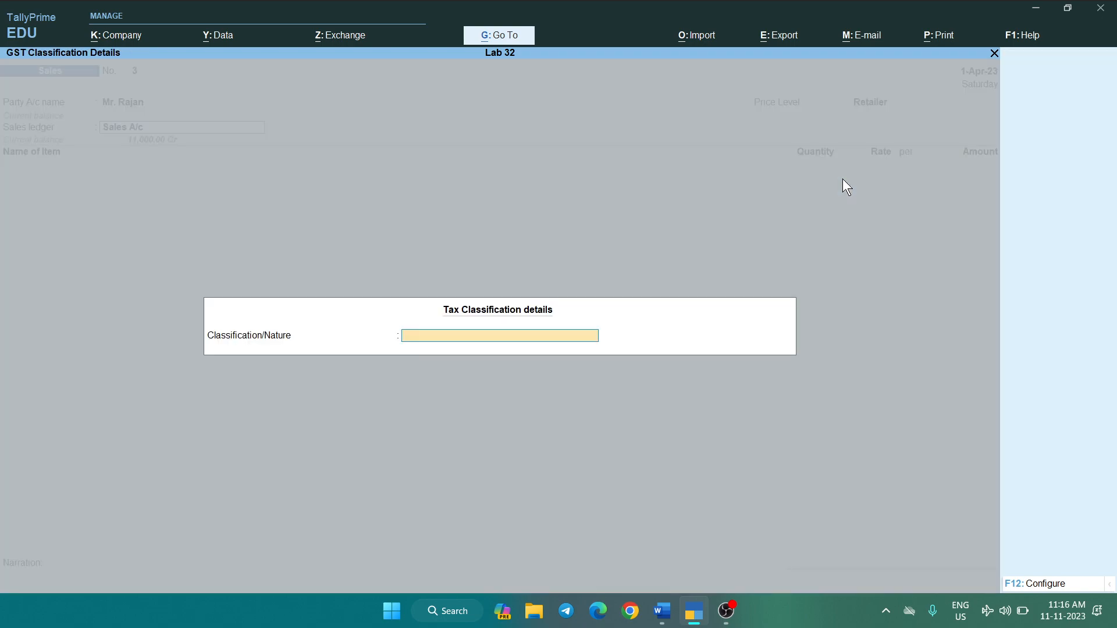
text(A)
key(BackSpace)
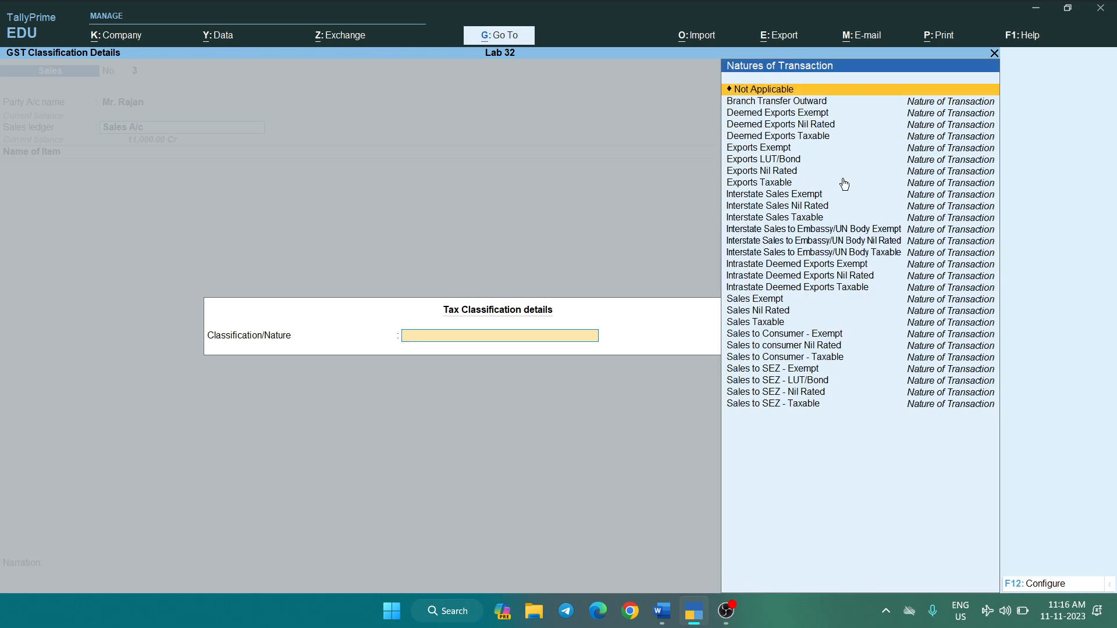
key(Return)
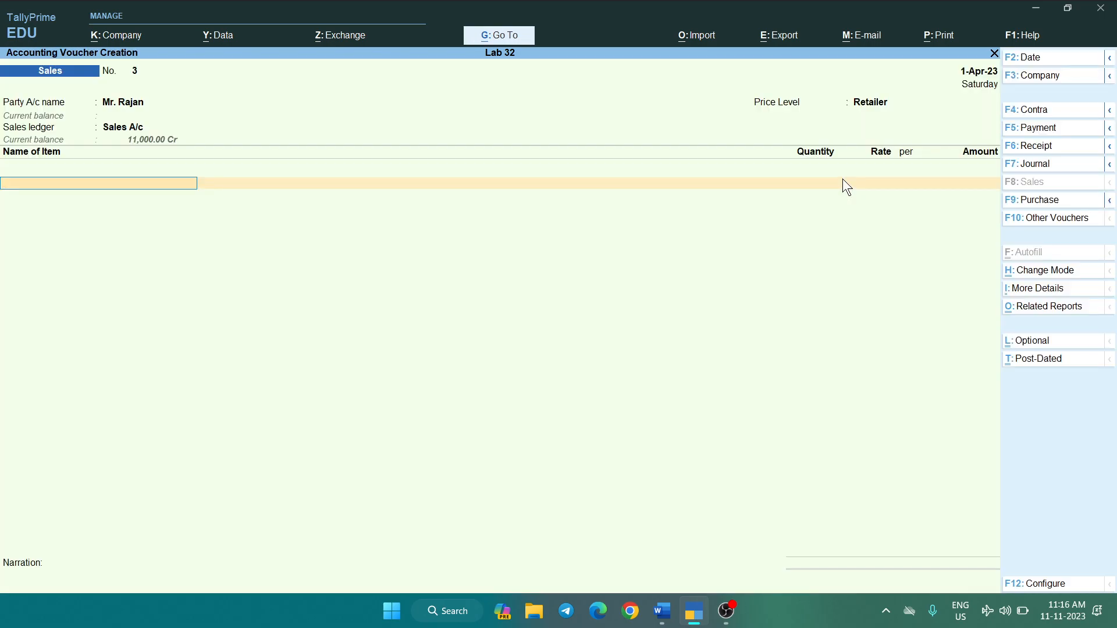
- Add 7 pcs of T-Shirts at the Retailer price level rate to the sales voucher and save it
key(Down)
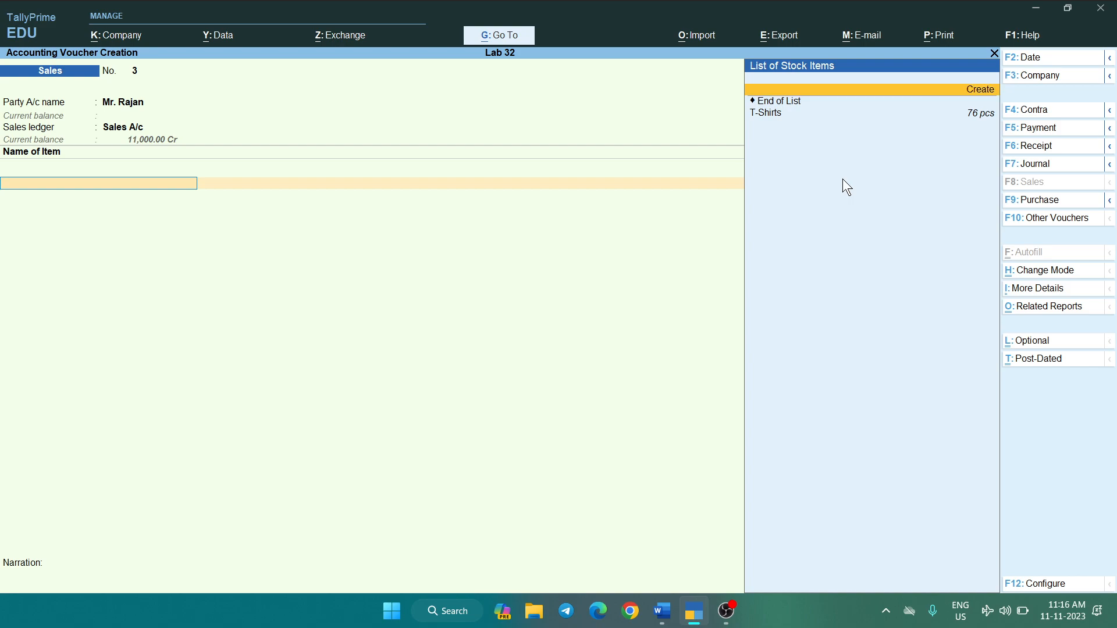
key(Down)
key(Down)
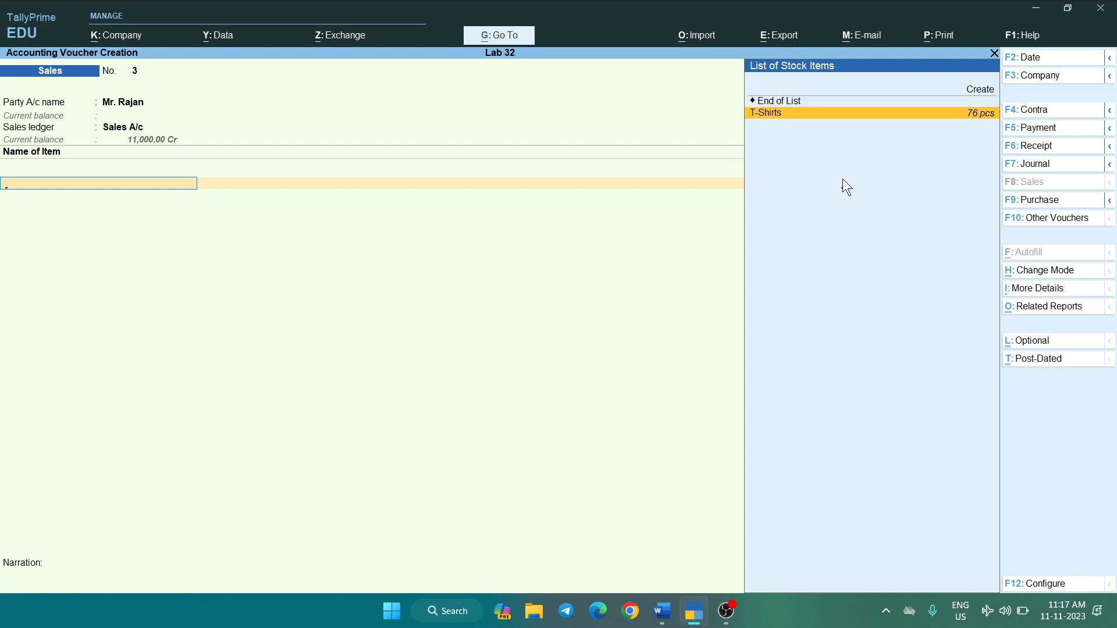
key(Return)
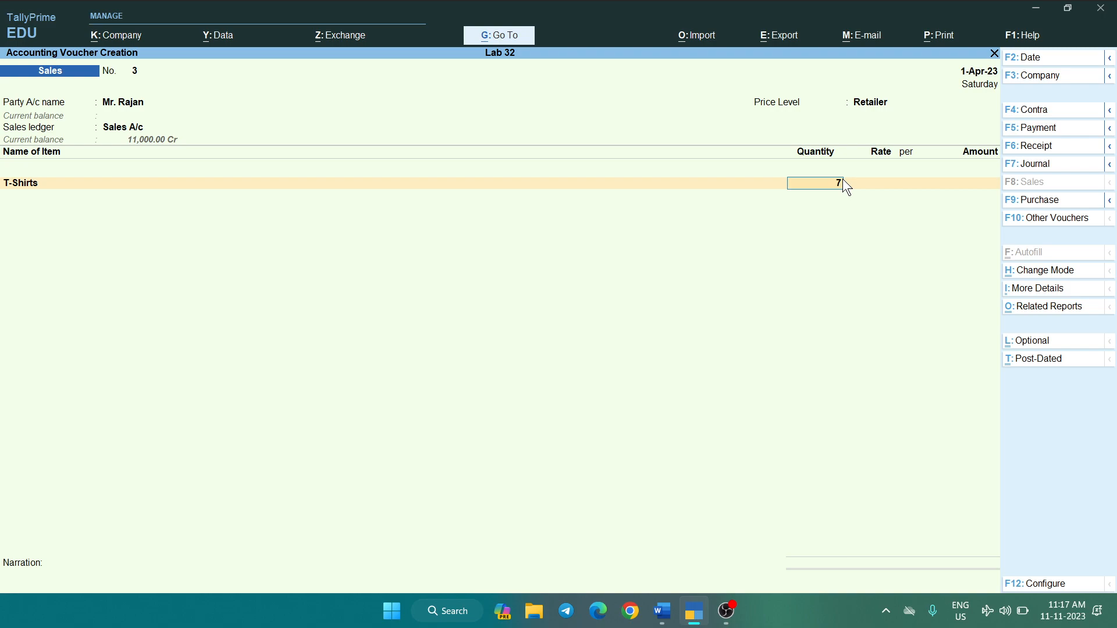
key(Return)
key(Return)
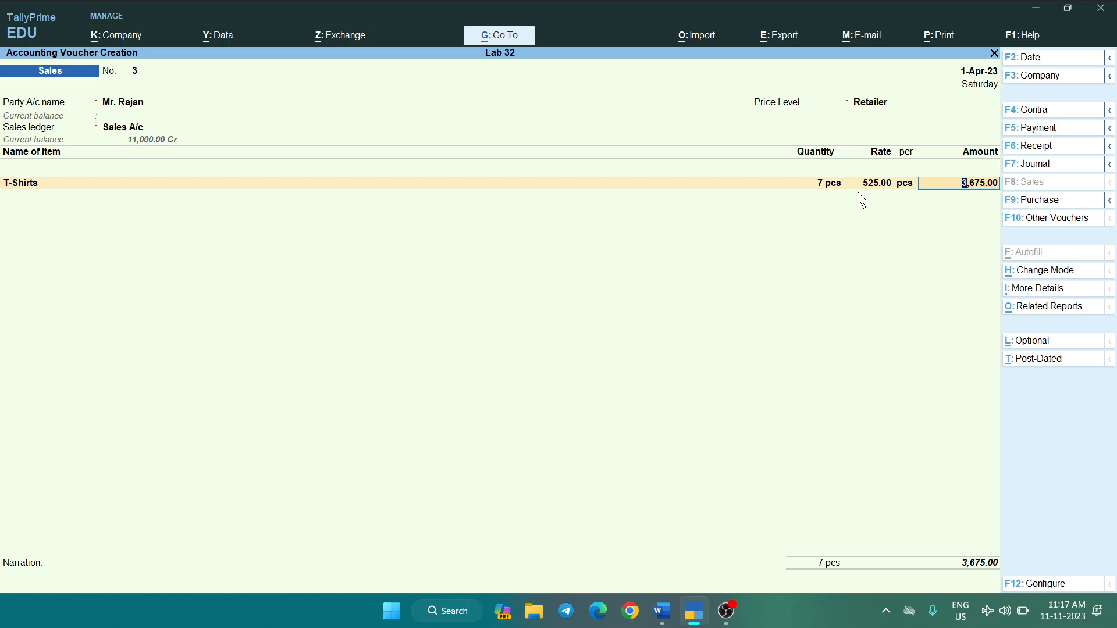
key(ctrl)
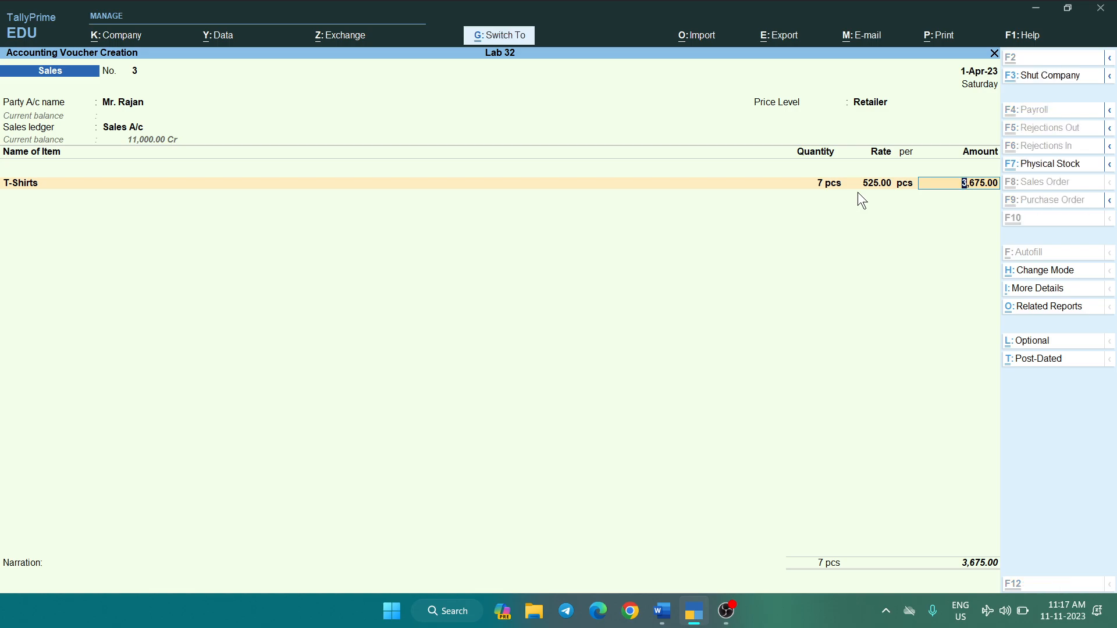
key(ctrl+a)
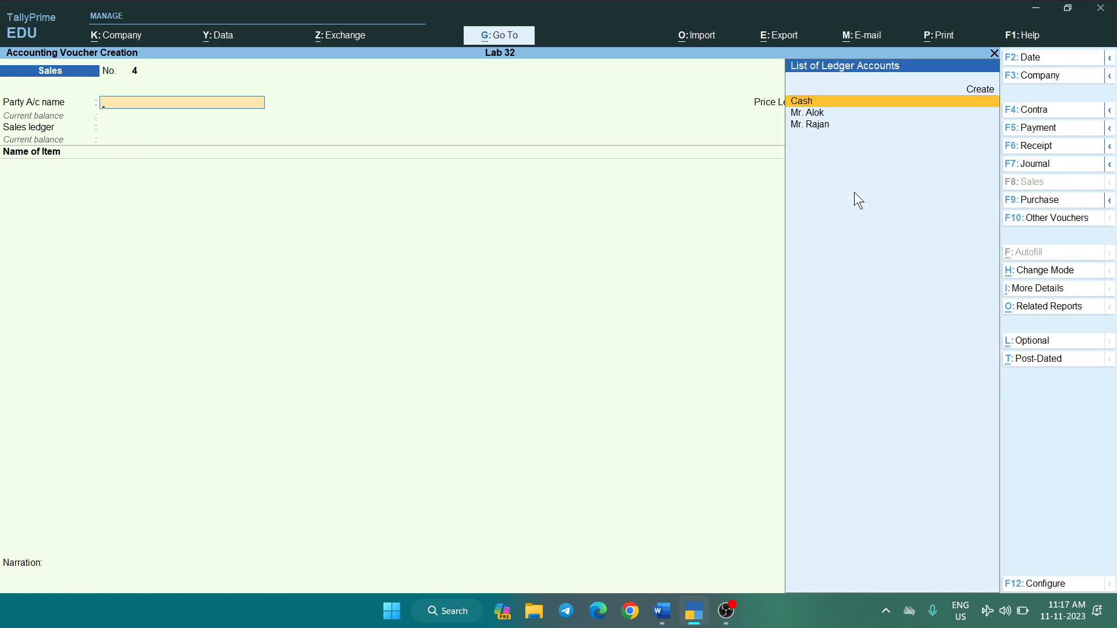
- Check the second retailer sale in the Word exercise, return to TallyPrime and select the same retail customer as party, accepting the dispatch and party details without additions
key(alt+Tab)
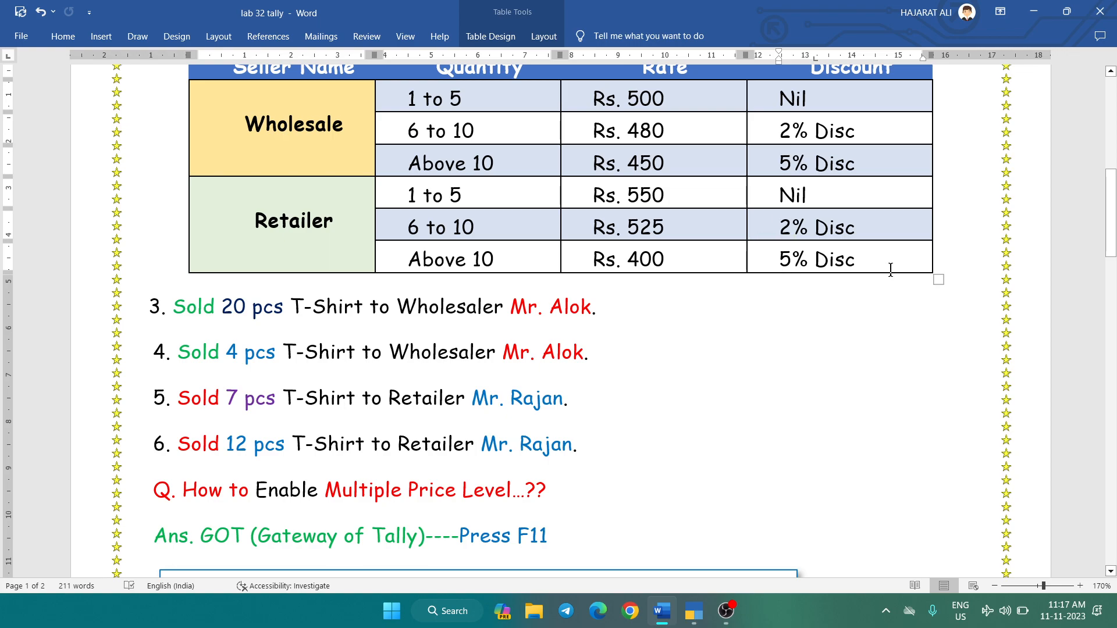
key(alt+Tab)
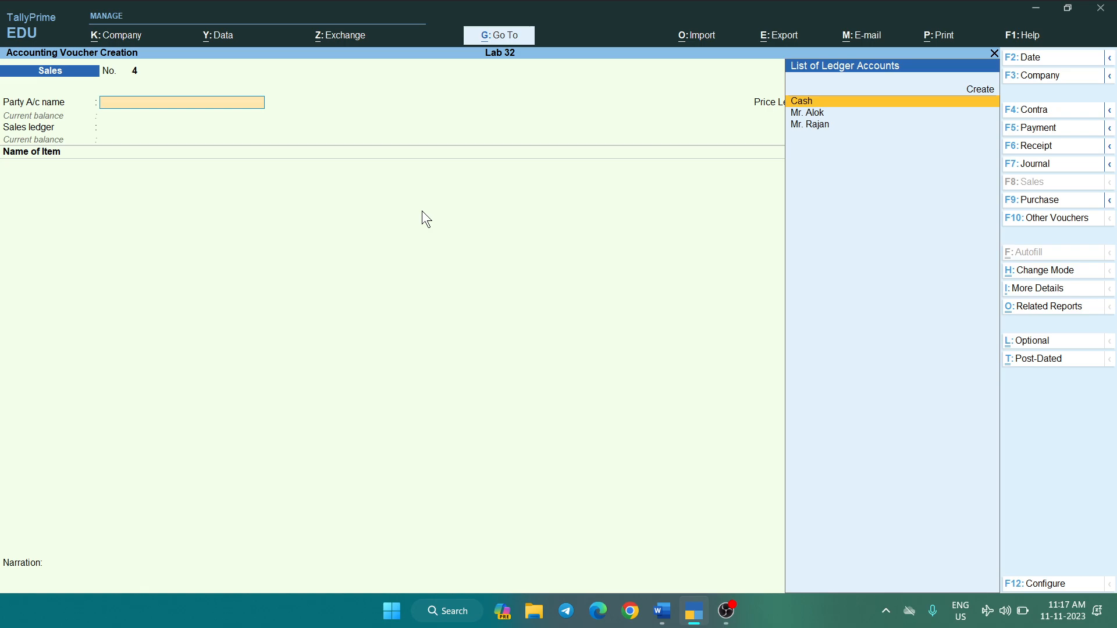
key(Down)
key(Down)
key(Return)
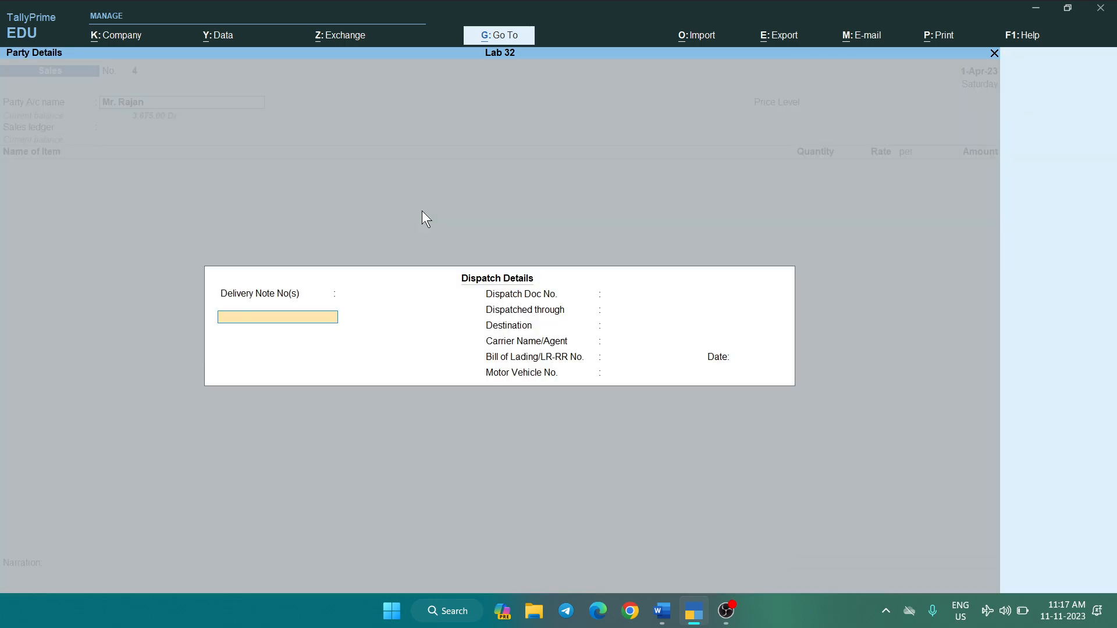
key(ctrl+a)
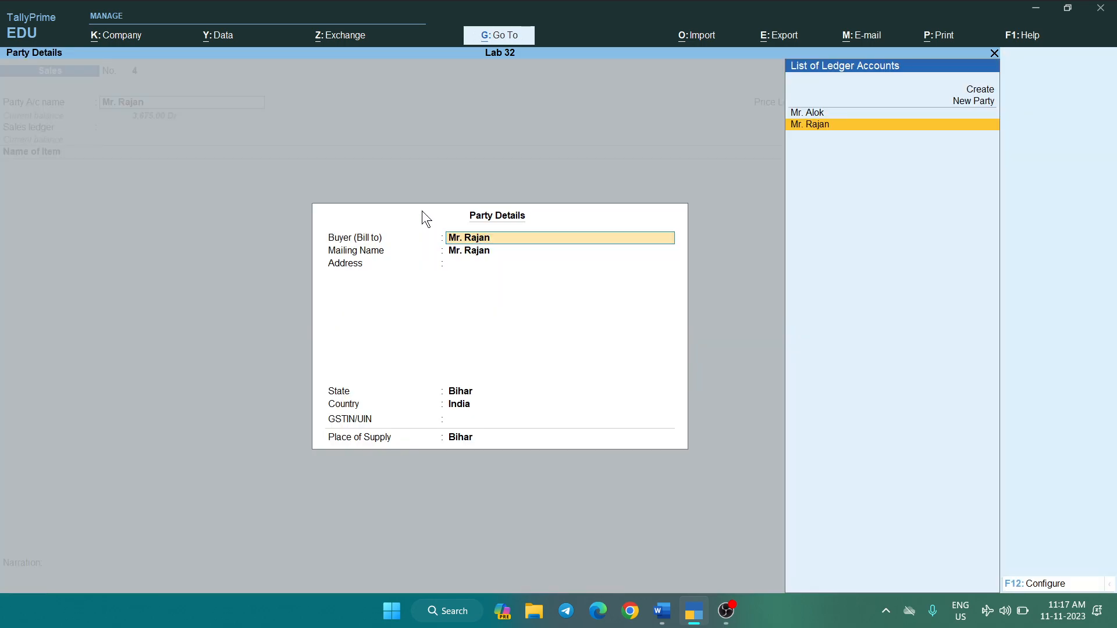
key(ctrl+a)
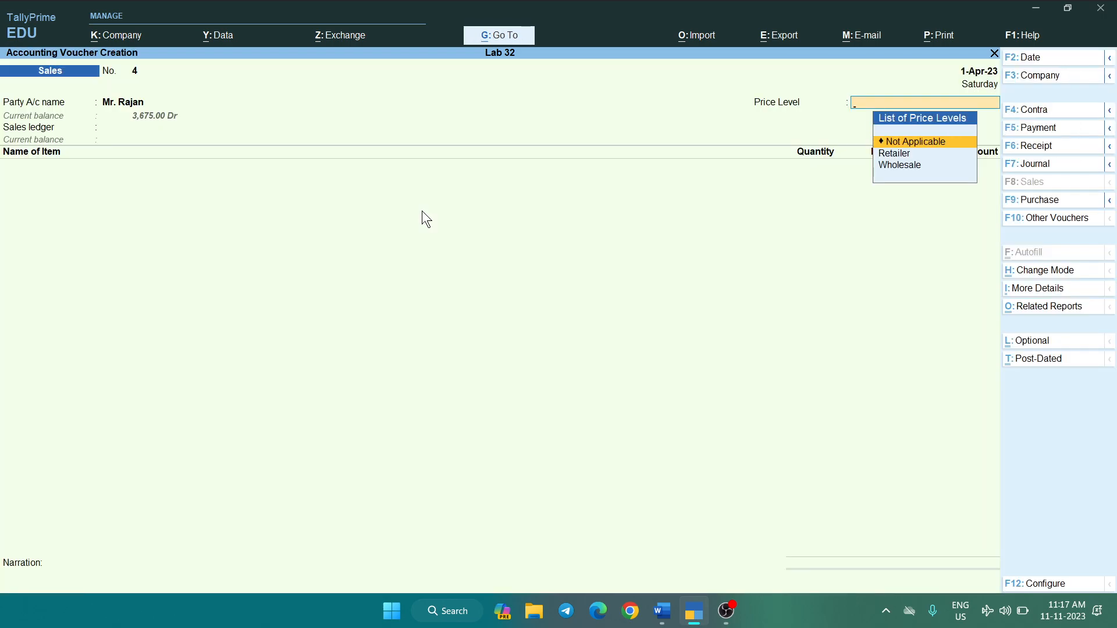
- Set the new voucher's price level to Retailer and its sales ledger to Sales A/c with the default tax classification
key(Down)
key(Return)
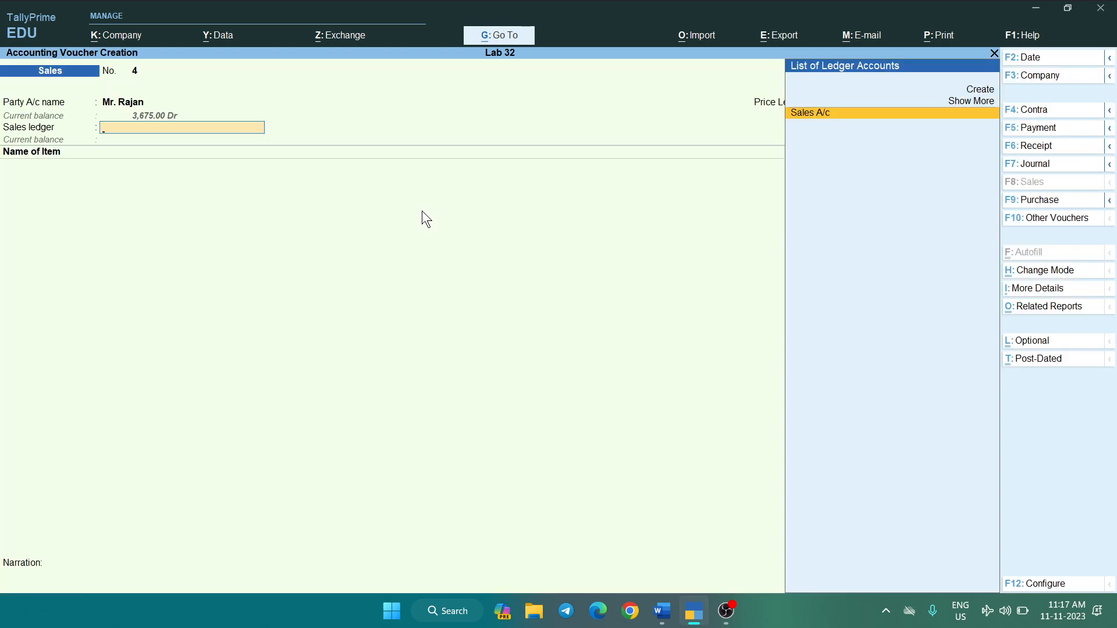
key(Return)
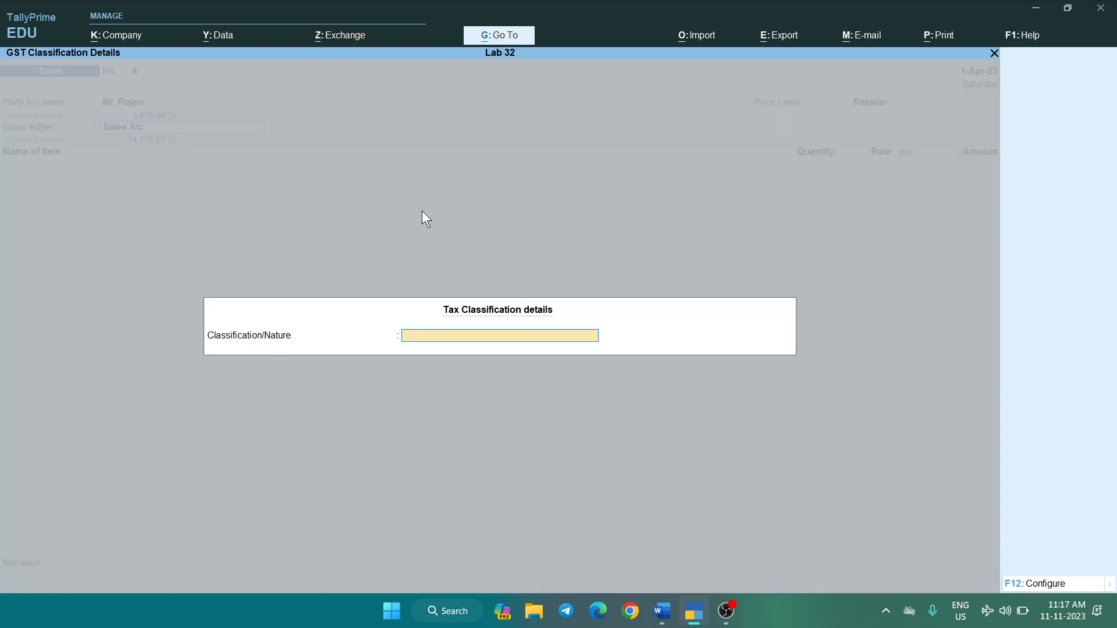
key(Return)
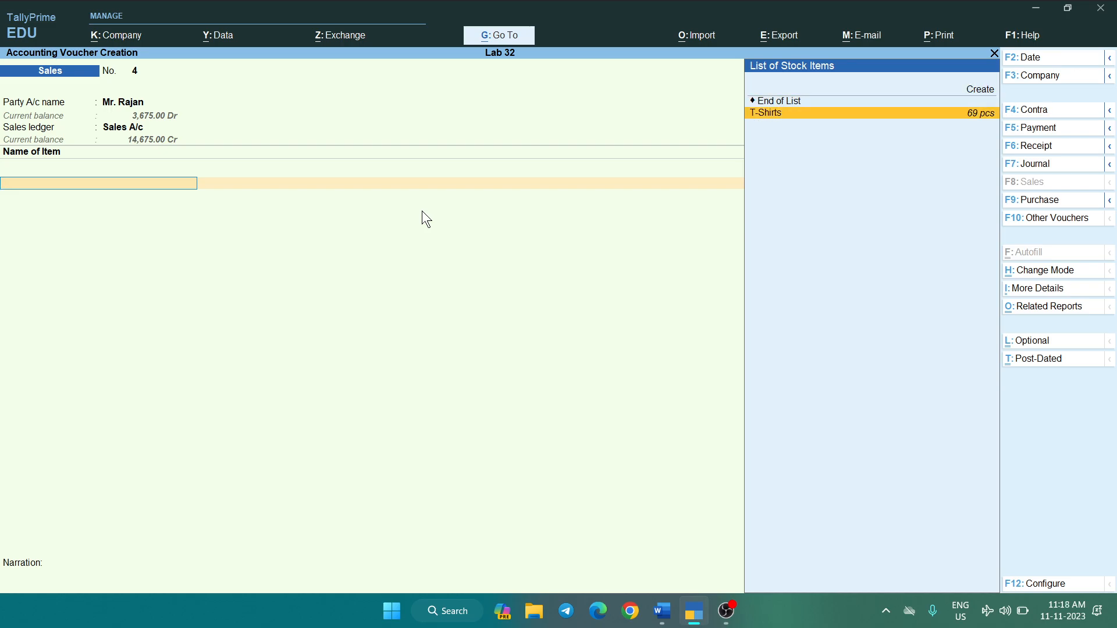
- Add T-Shirts to the second retailer voucher, enter the 12 pcs given in the Word exercise, and save the voucher
key(Return)
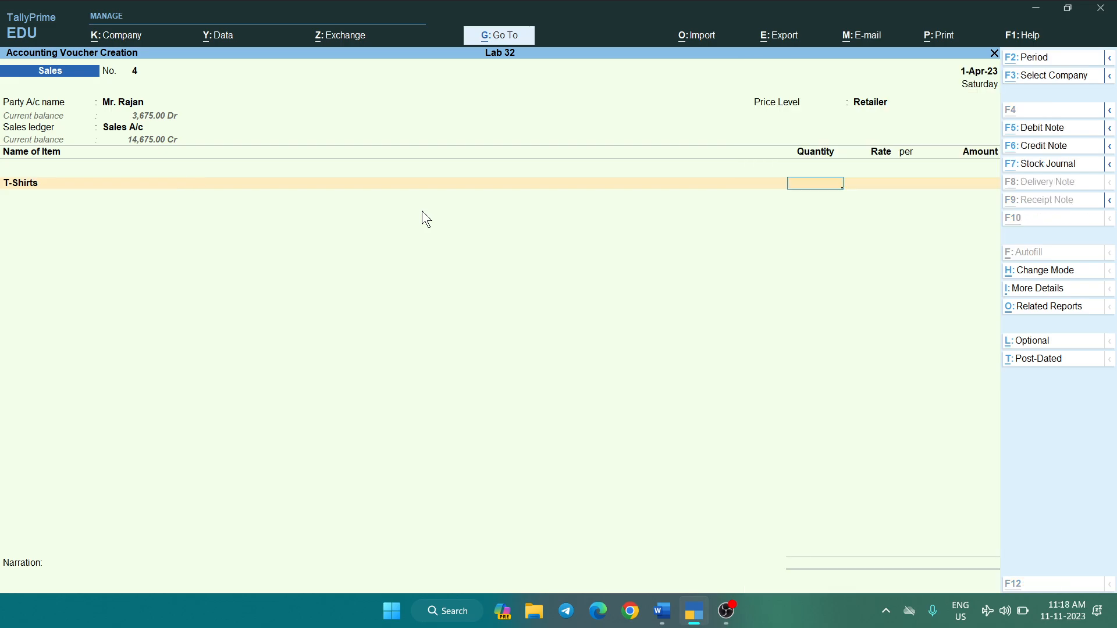
key(alt+Tab)
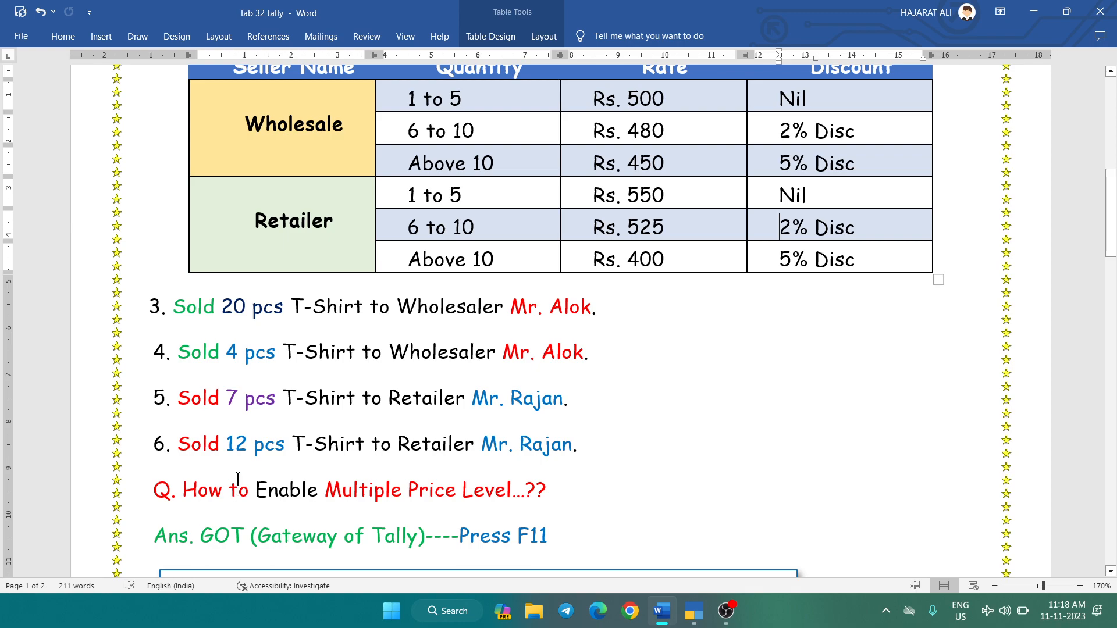
key(alt+Tab)
text(12)
key(Return)
key(Return)
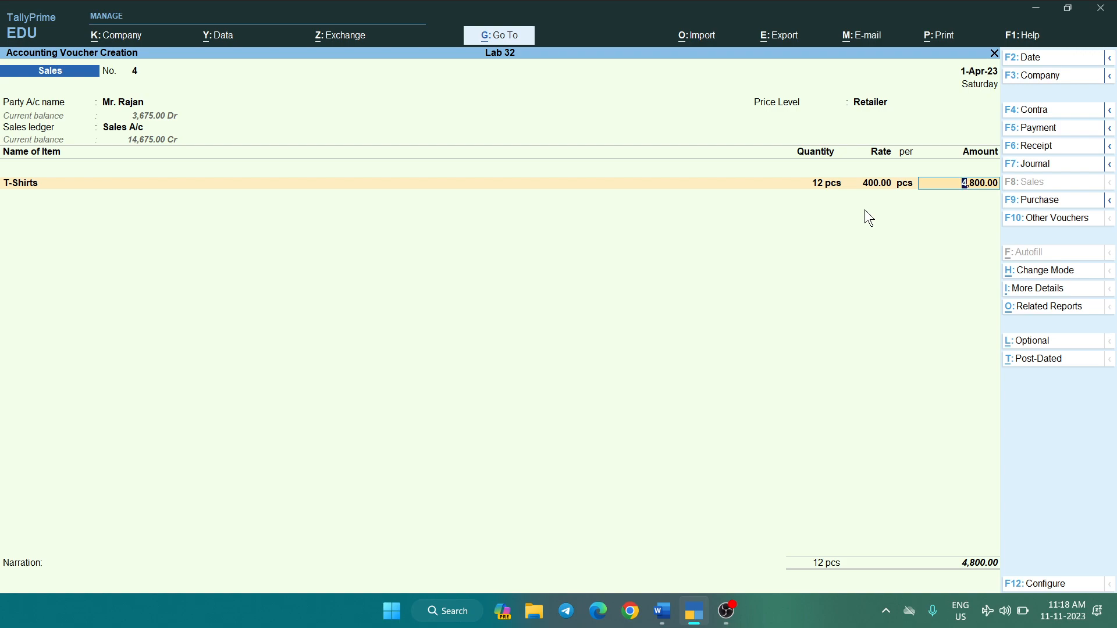
key(ctrl)
key(ctrl+a)
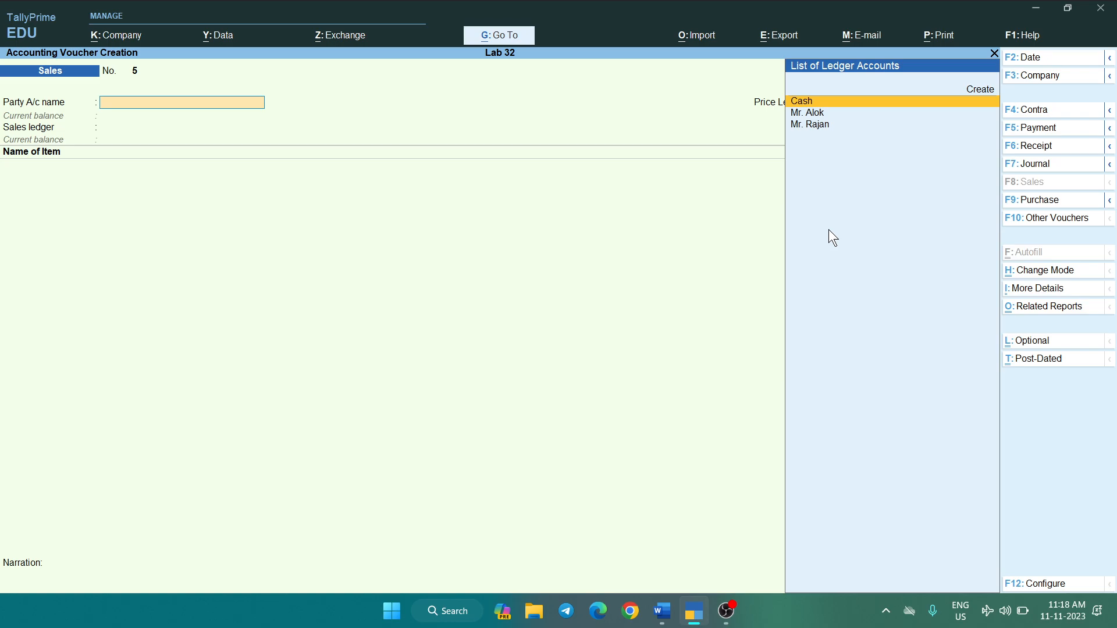
- Switch to the Word exercise and review the Lab 32 transactions against the wholesale and retailer rate table
key(alt+Tab)
scroll(594, 284, up, 5)
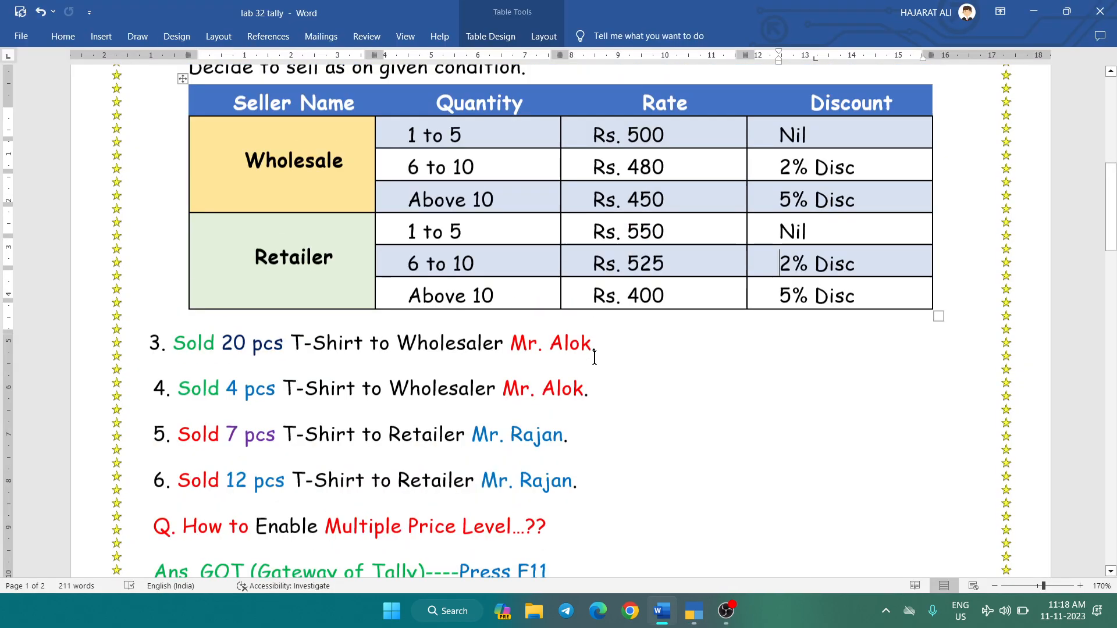
scroll(594, 358, down, 1)
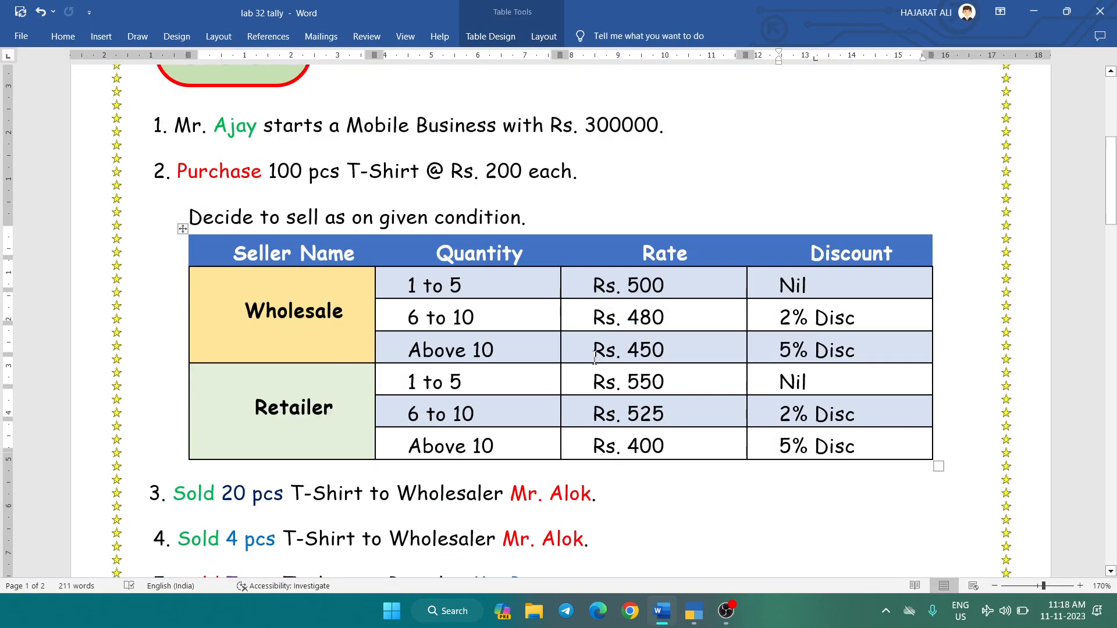
scroll(594, 358, down, 4)
scroll(594, 358, up, 3)
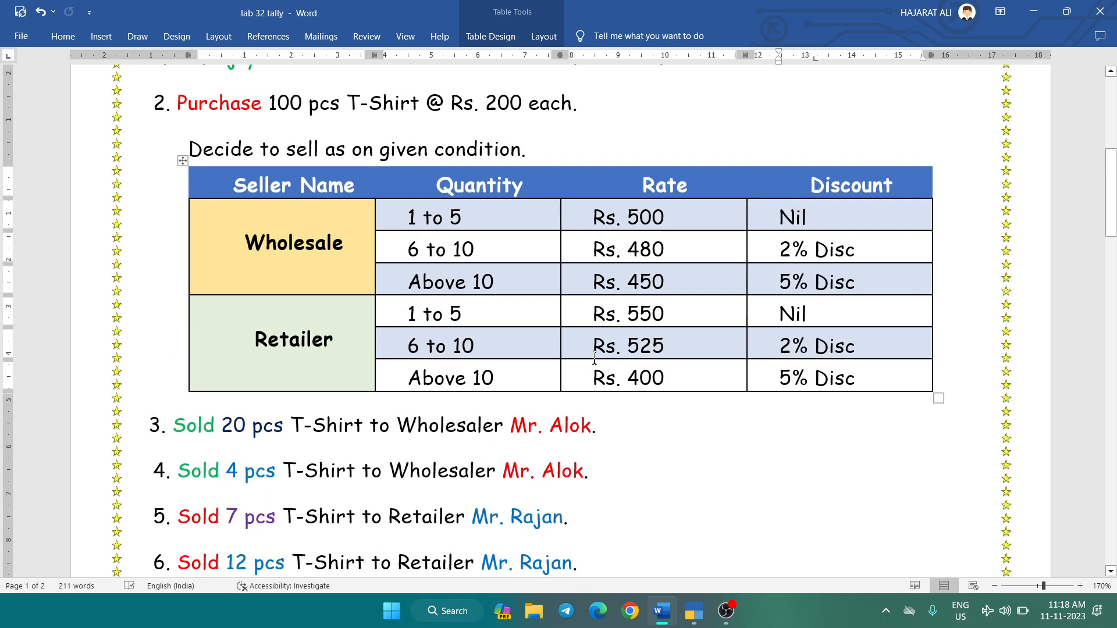
scroll(594, 358, up, 4)
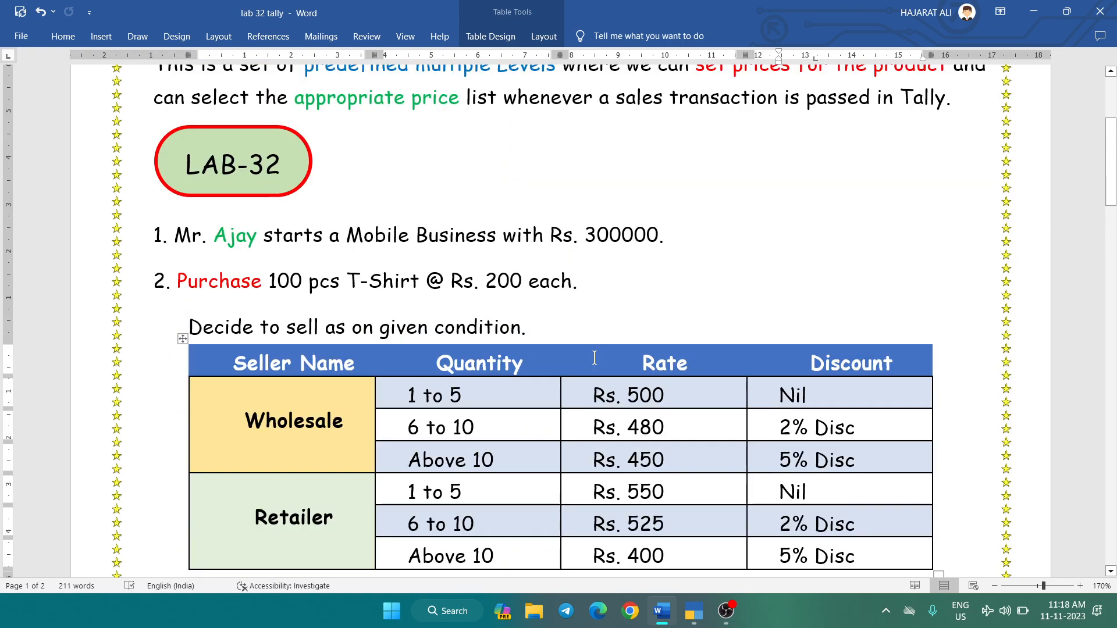